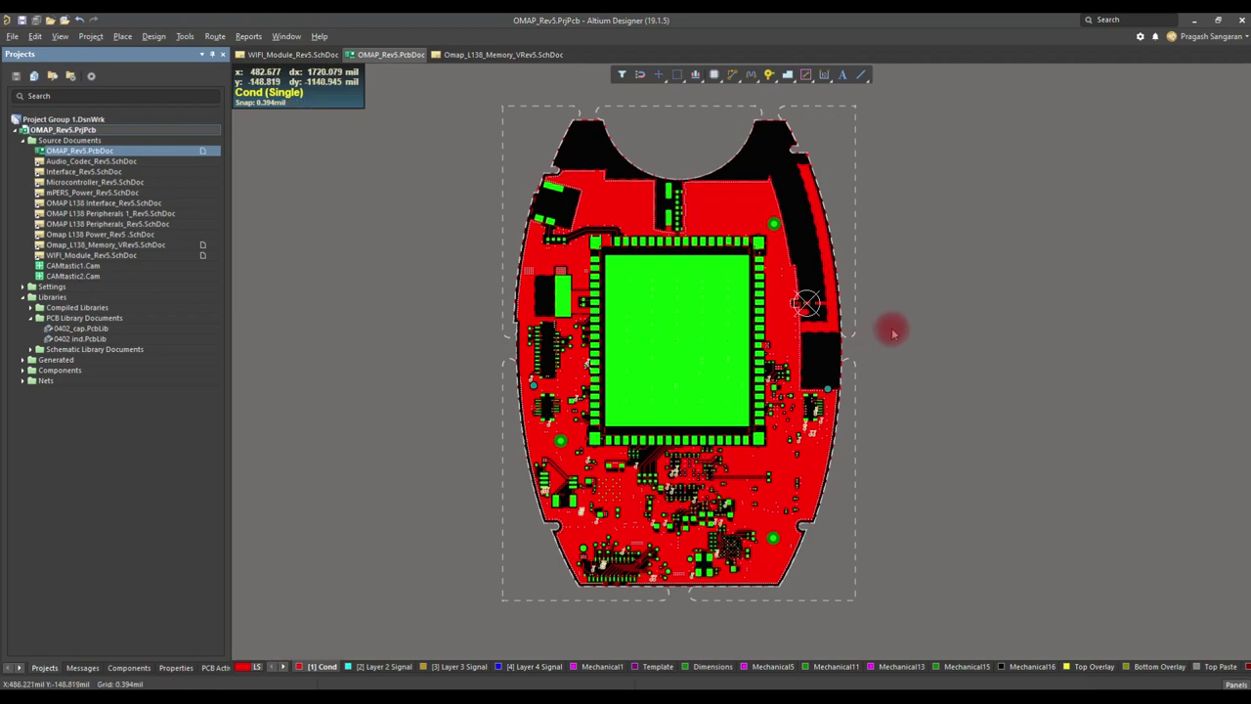
- Zoom in on the antenna feed area of the board
scroll(890, 326, up, 3)
scroll(838, 291, up, 3)
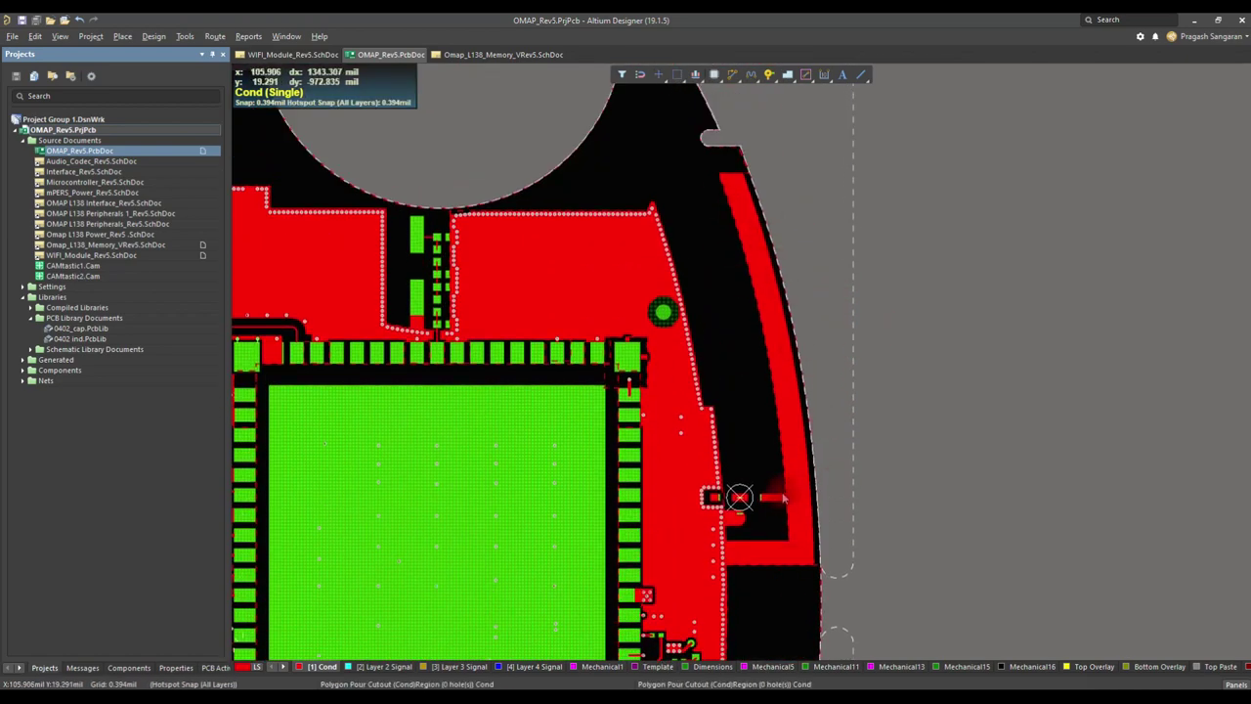
scroll(790, 511, up, 3)
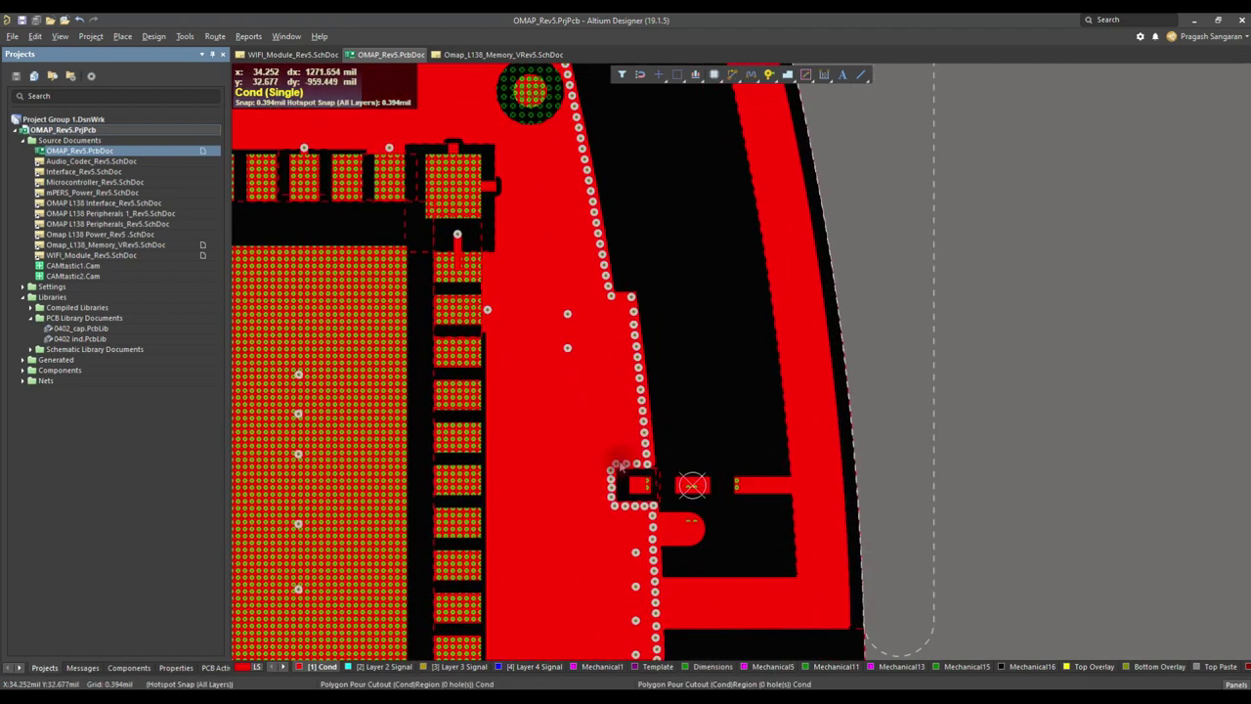
scroll(657, 455, down, 4)
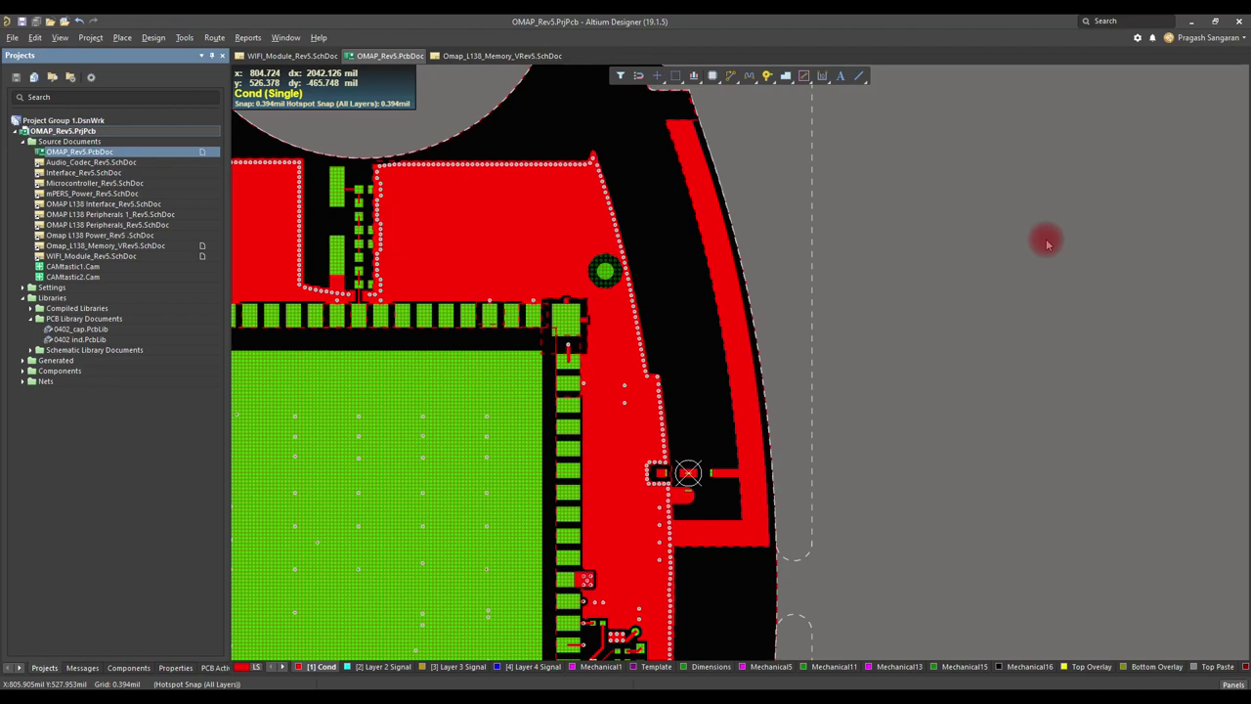
- Export the board as ODB++ files, accepting the default layer settings
click(12, 37)
mouse_move(45, 320)
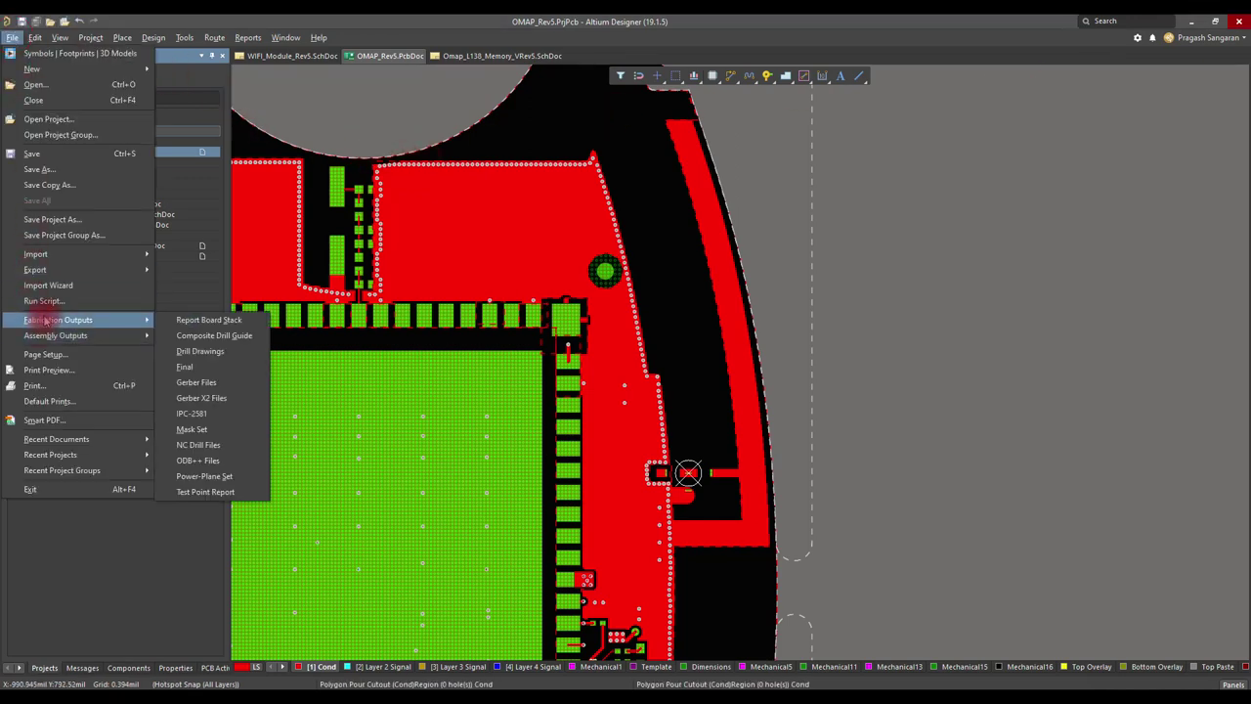
click(210, 463)
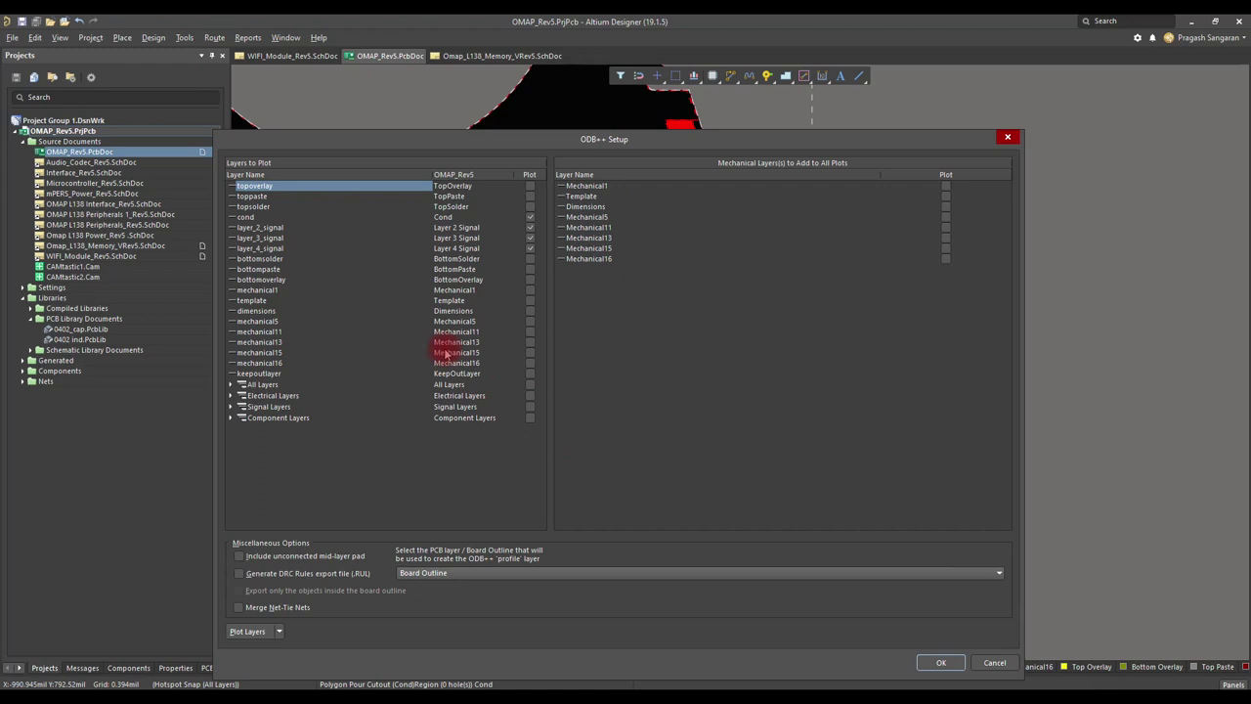
click(933, 664)
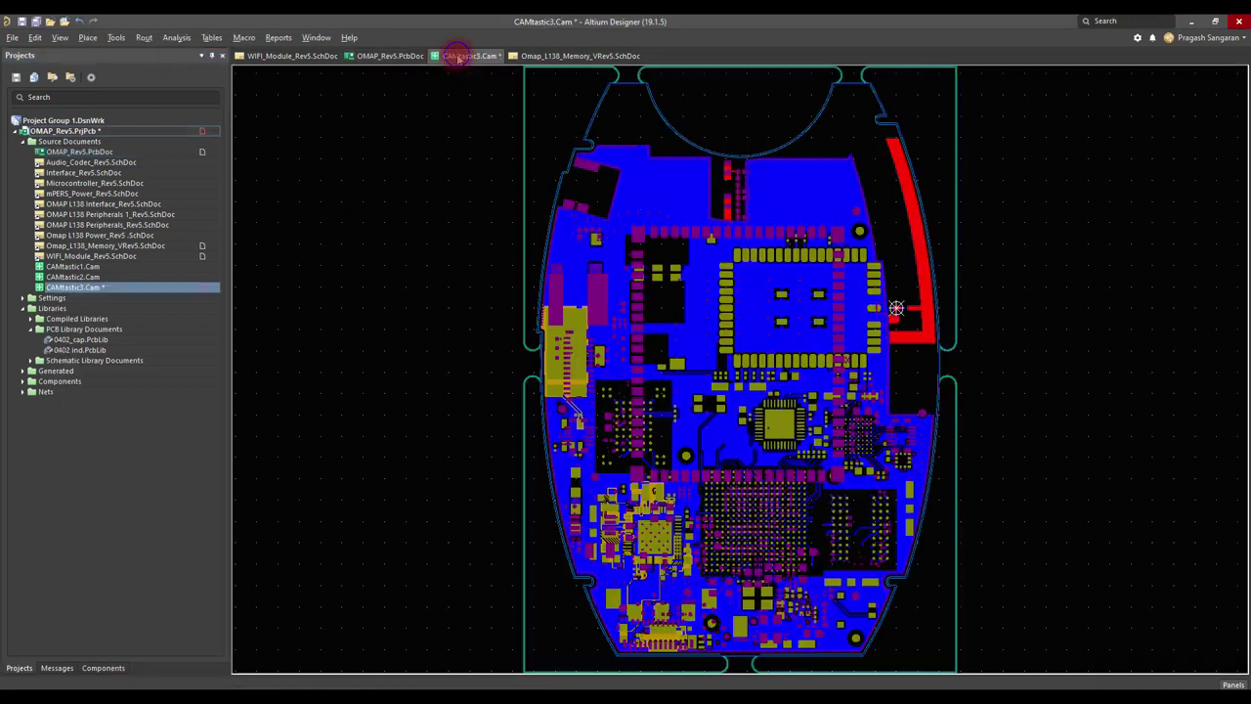
right_click(459, 56)
- Close the CAM document and create a new folder named PIFA among the outputs
click(483, 67)
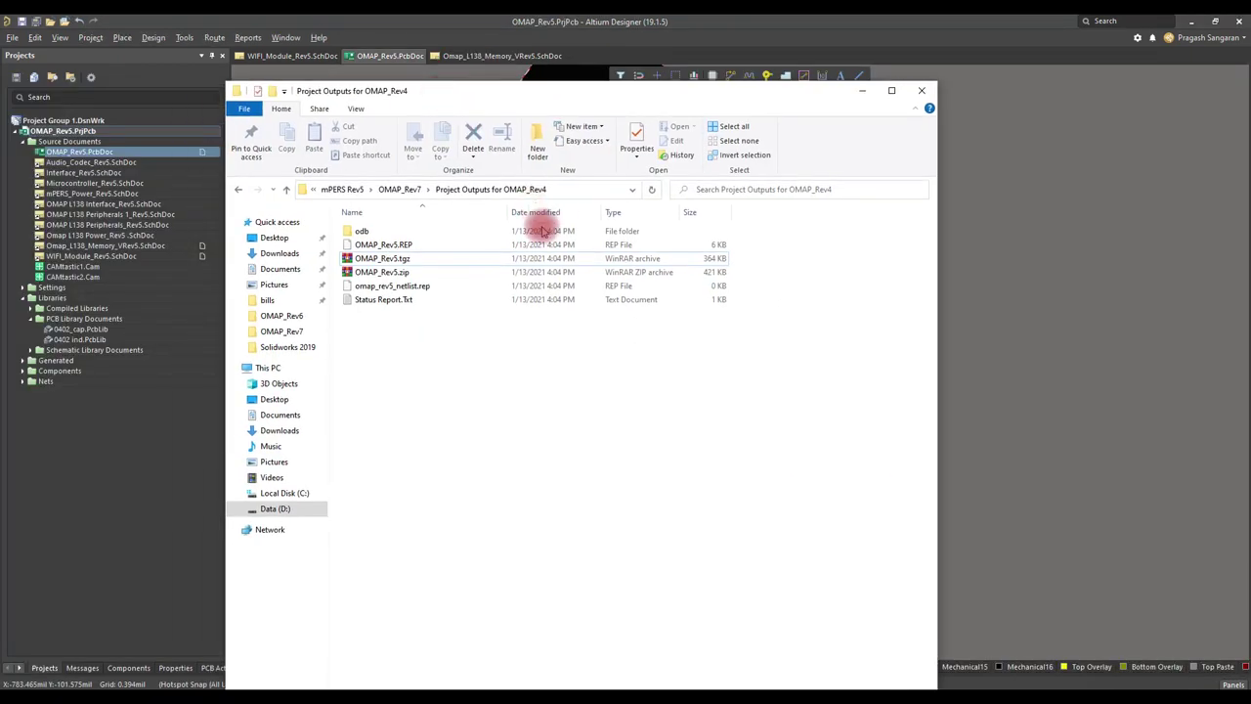
click(385, 254)
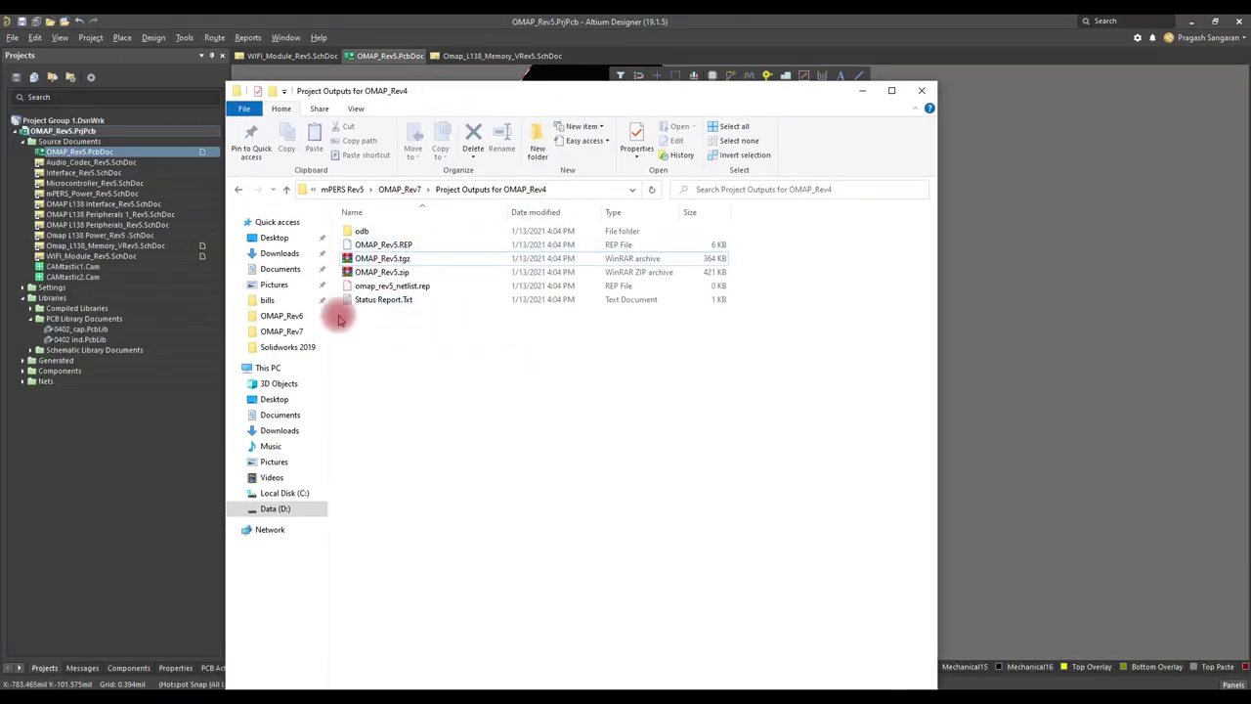
right_click(398, 347)
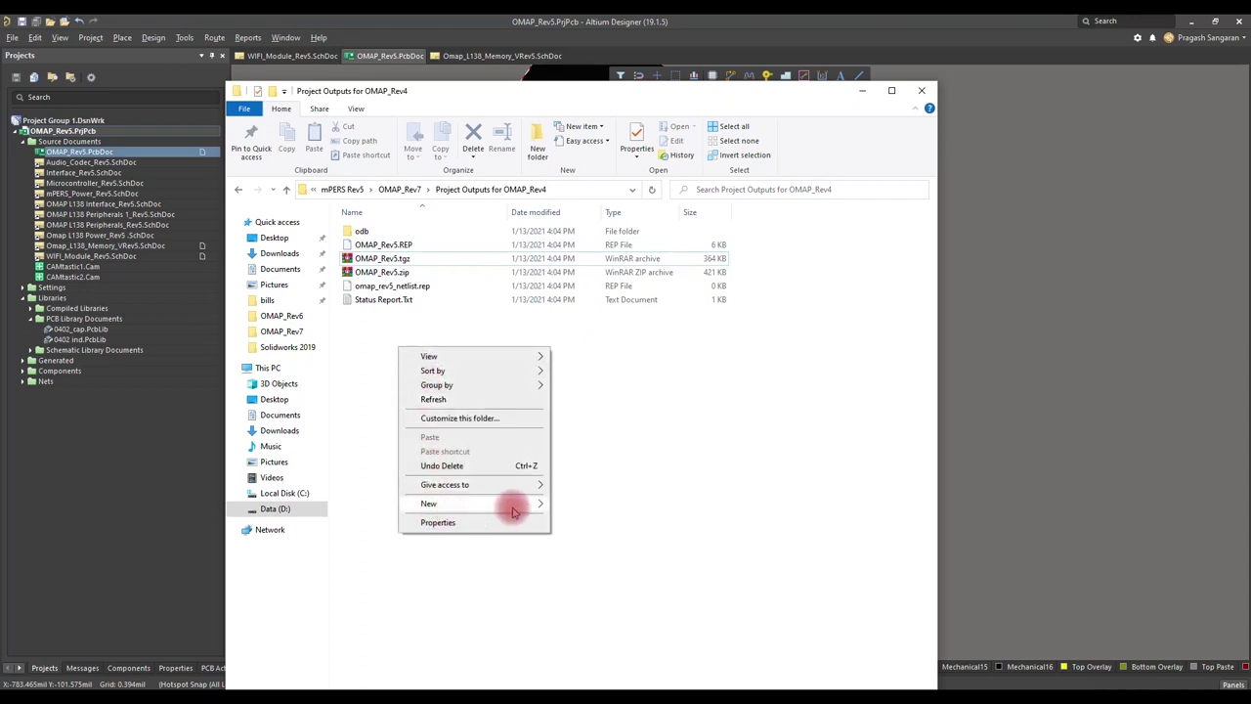
key(Escape)
key(ctrl+shift+n)
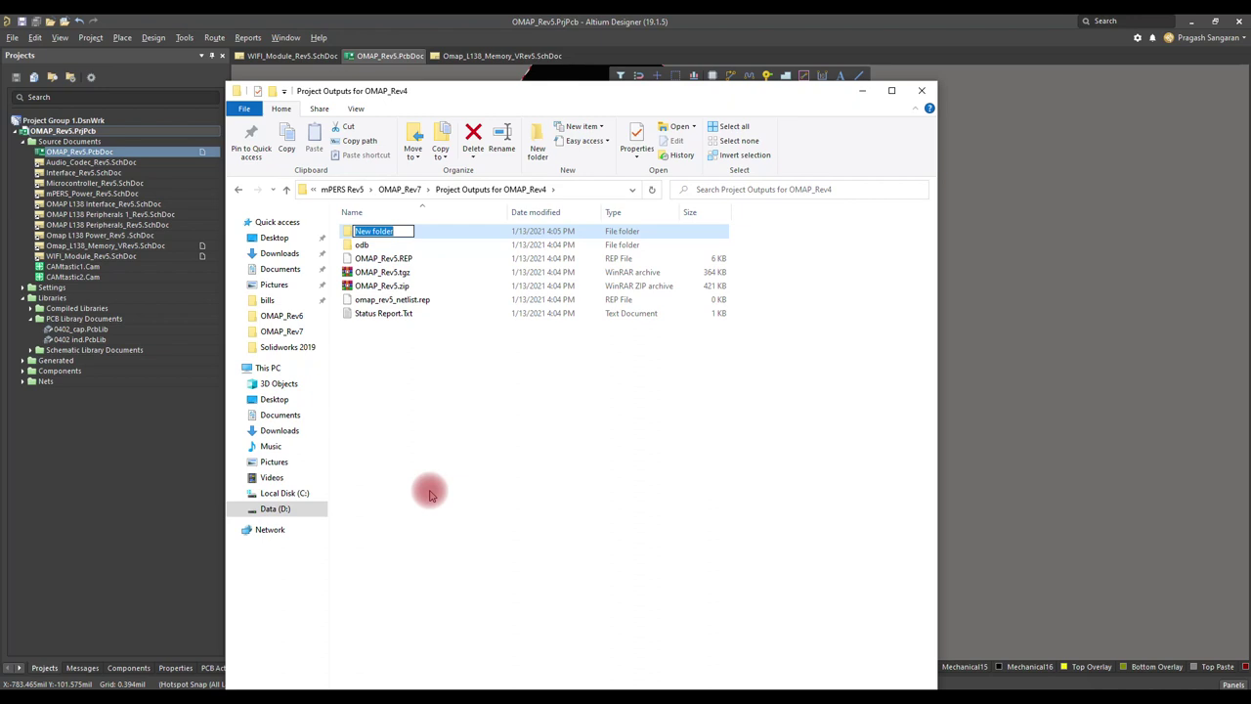
text(PIFA)
key(Return)
- Move the odb folder and output archives into the PIFA folder
drag(467, 344, 361, 252)
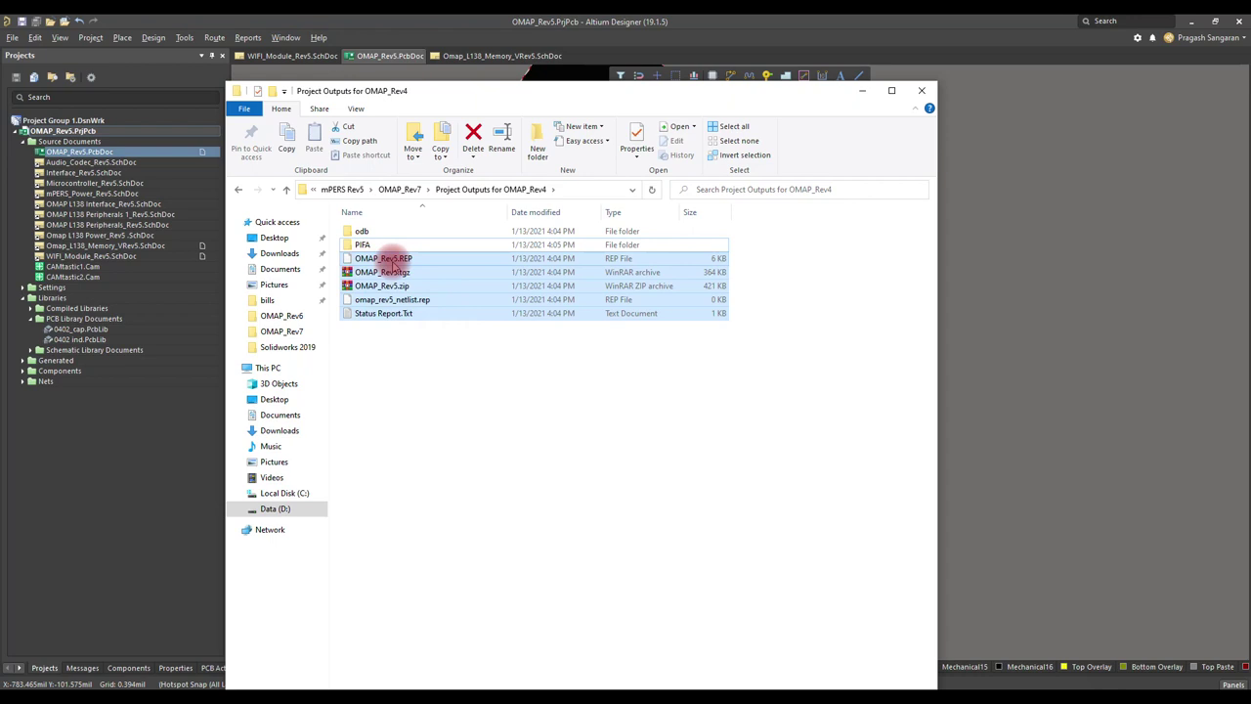
click(501, 390)
drag(489, 354, 371, 245)
- Copy the PIFA folder to the clipboard
click(364, 234)
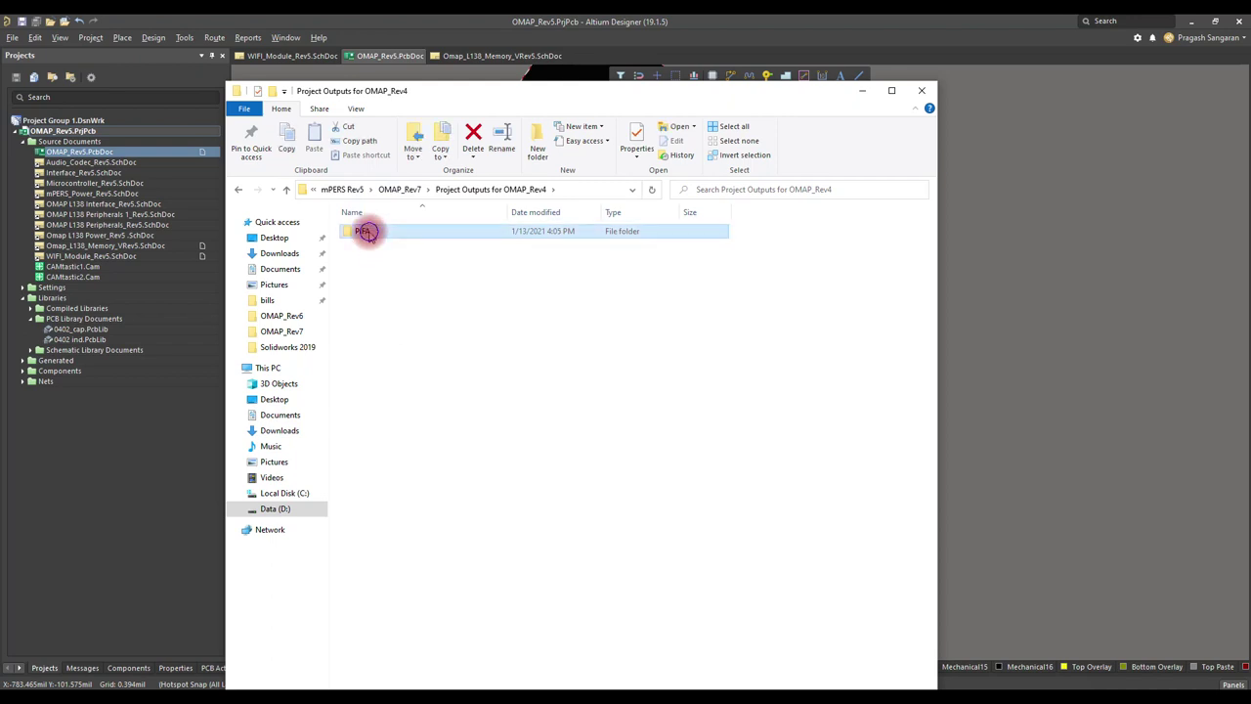
right_click(367, 233)
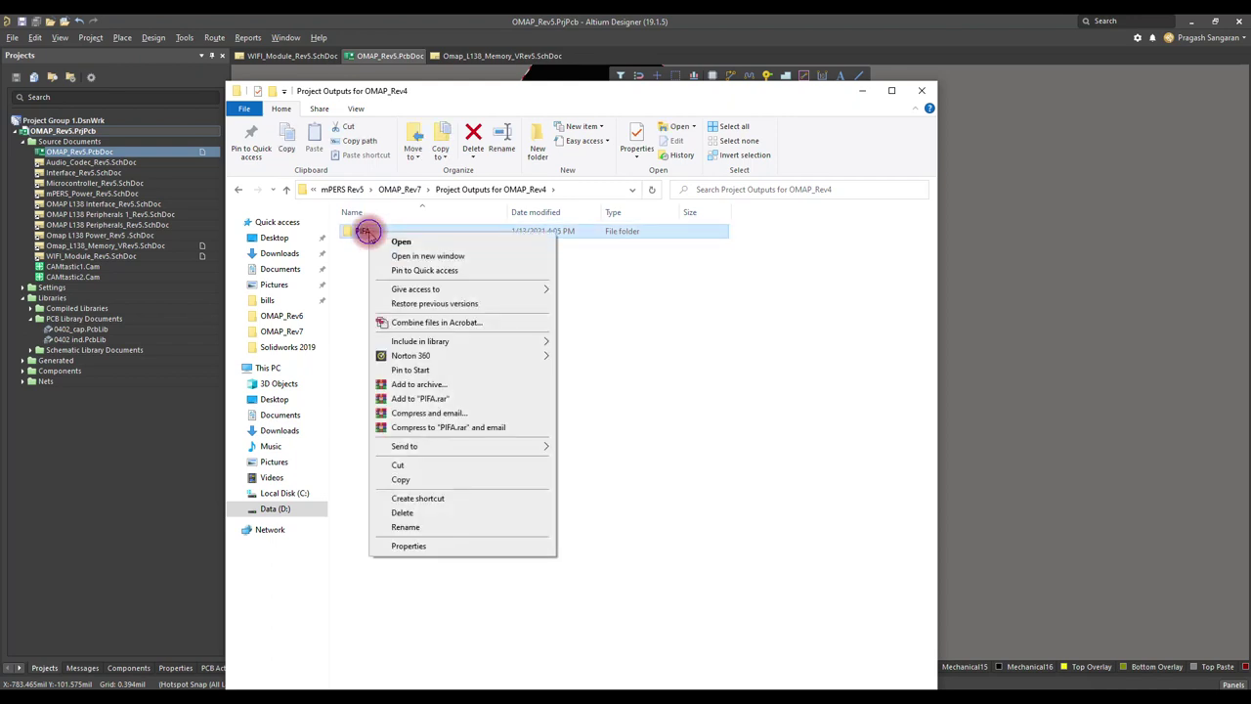
click(357, 230)
right_click(355, 230)
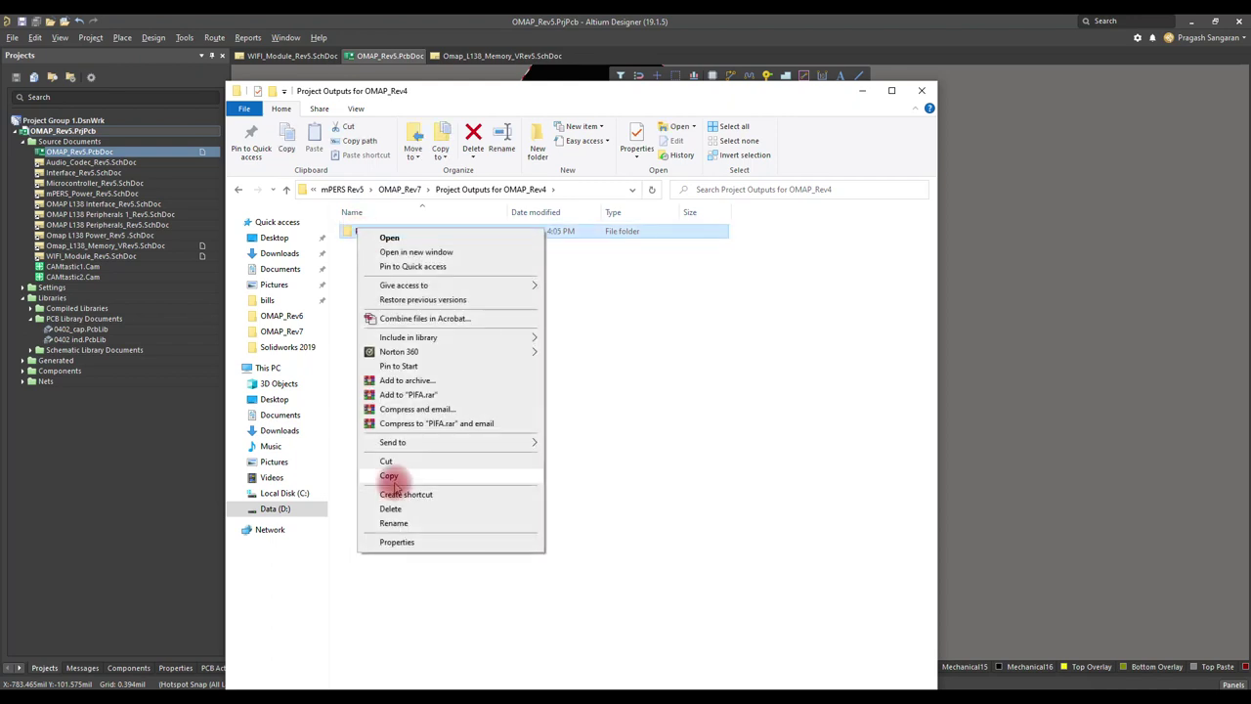
click(392, 477)
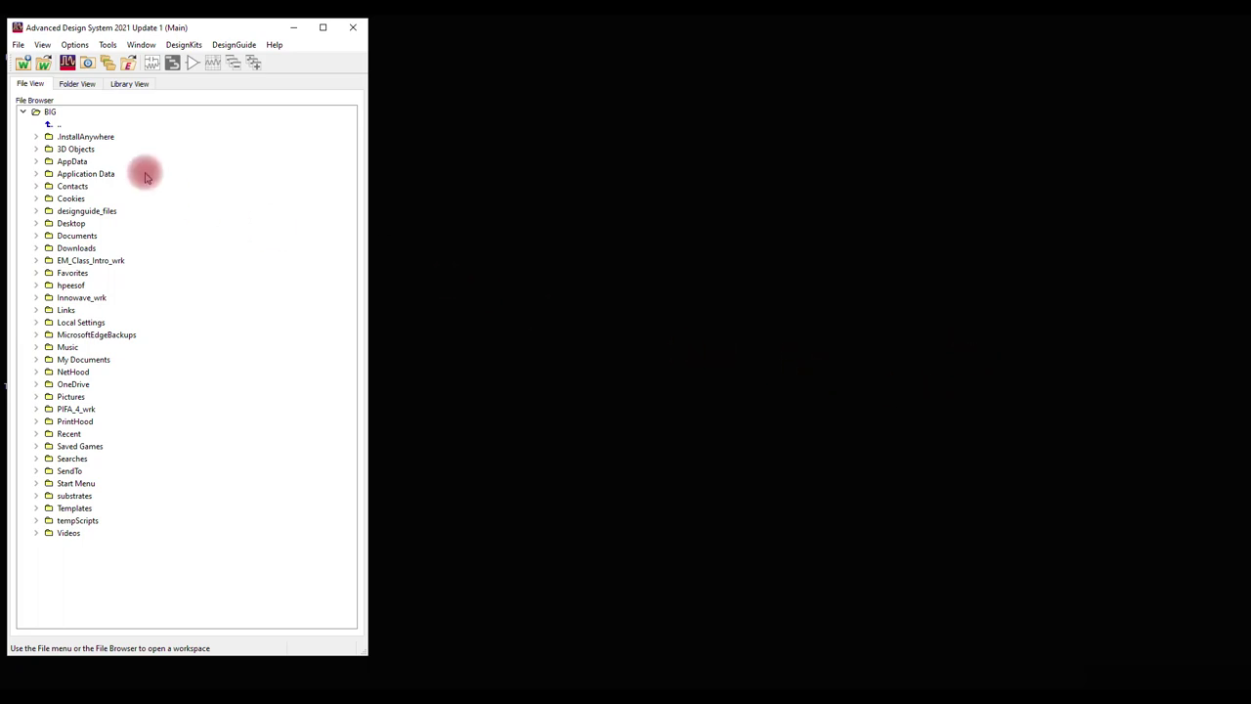
- Start a new workspace, entering PIFA as its name to create PIFA_wrk
click(24, 61)
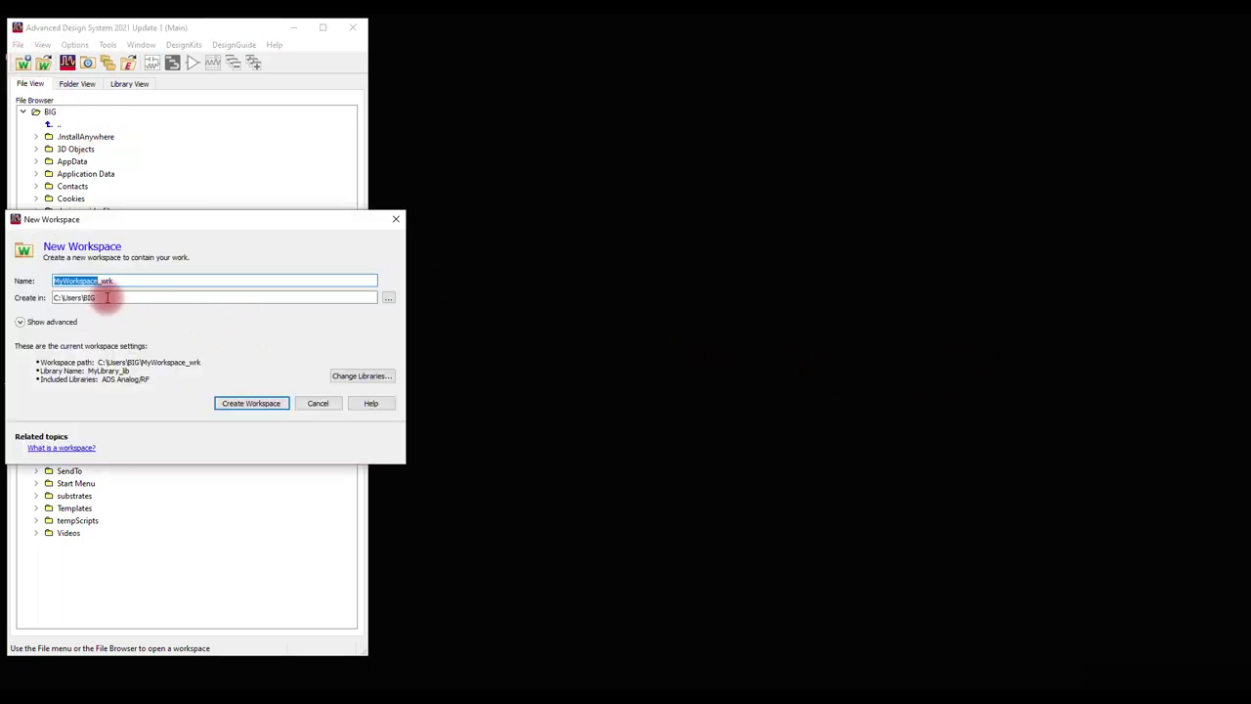
text(PI)
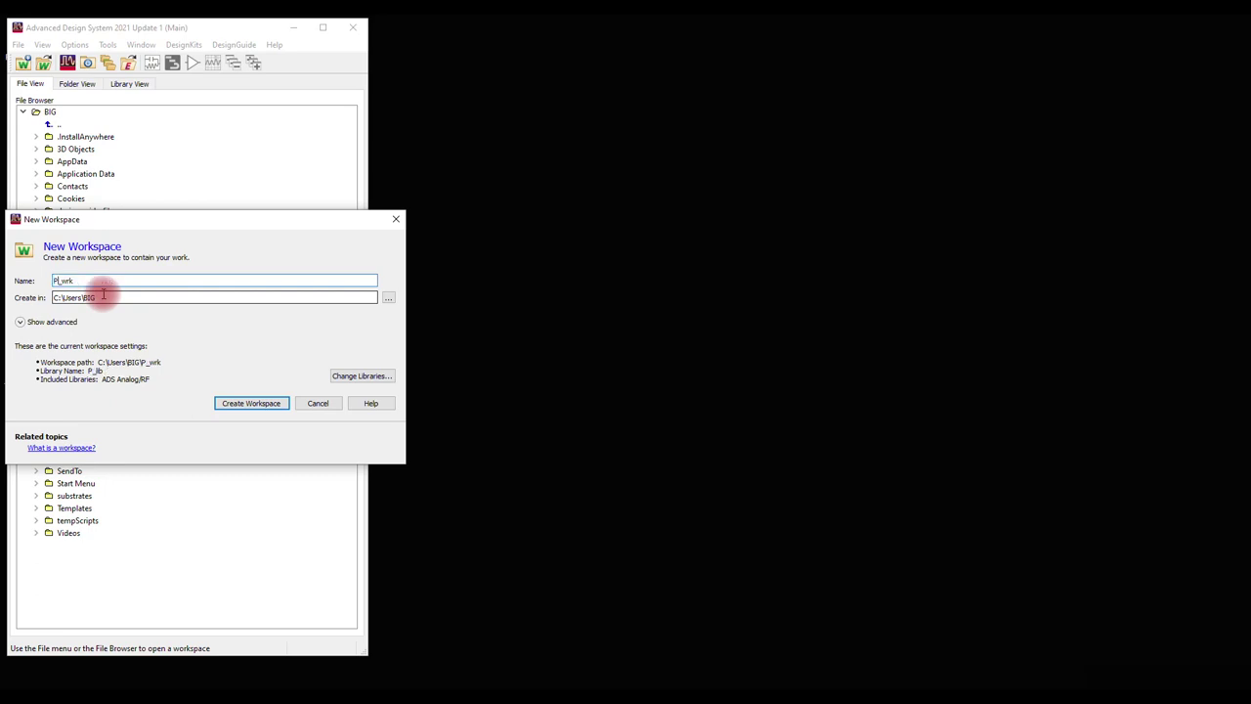
text(FA)
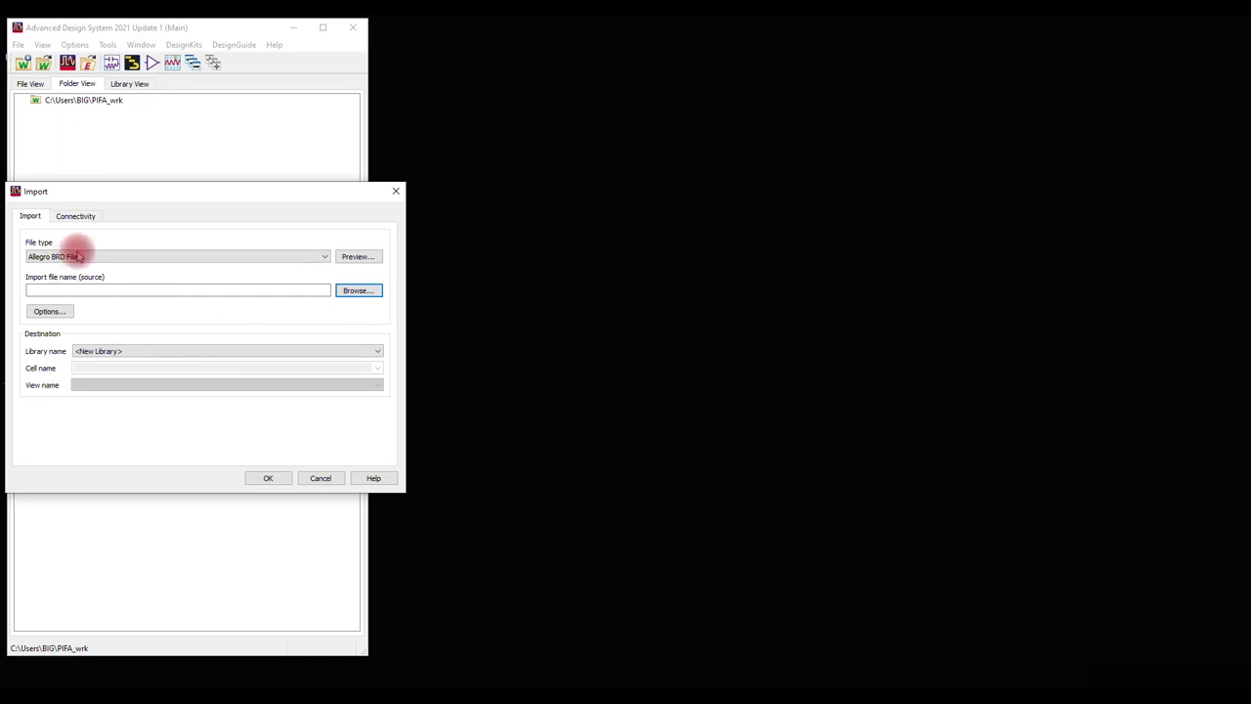
- Import as ODB++ Directory Format, pasting PIFA into the workspace and selecting its odb folder
click(78, 256)
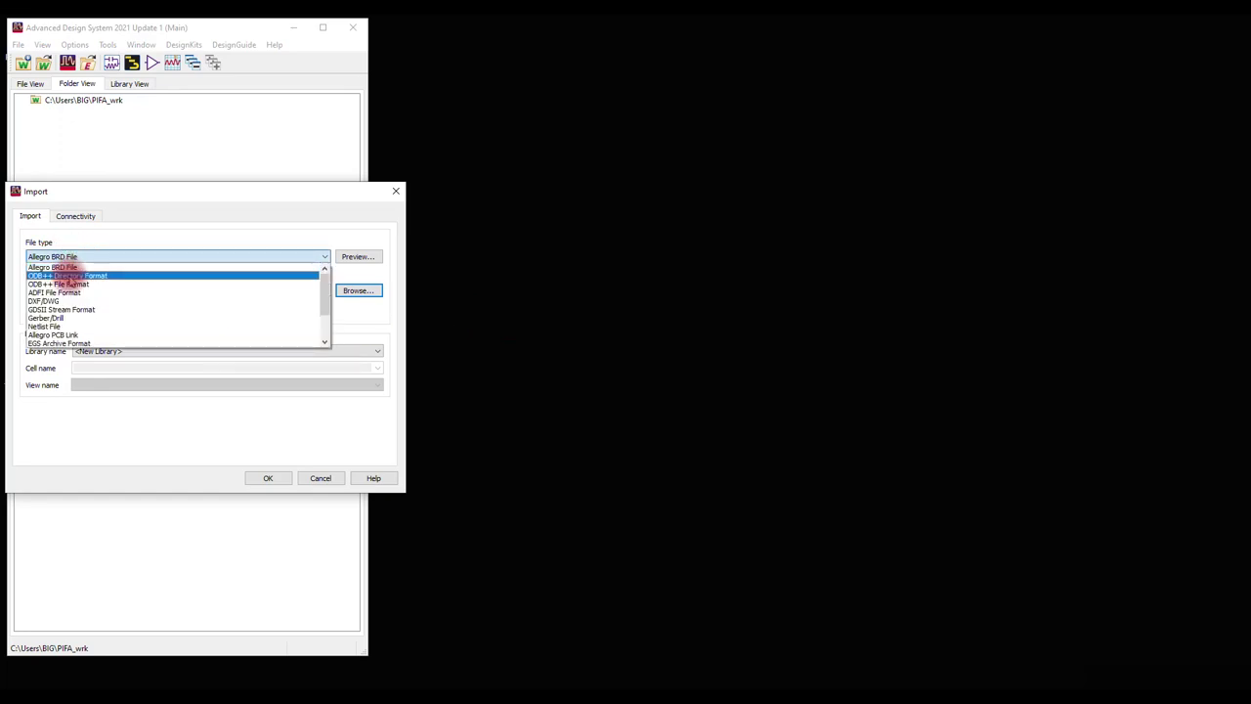
click(64, 274)
click(357, 291)
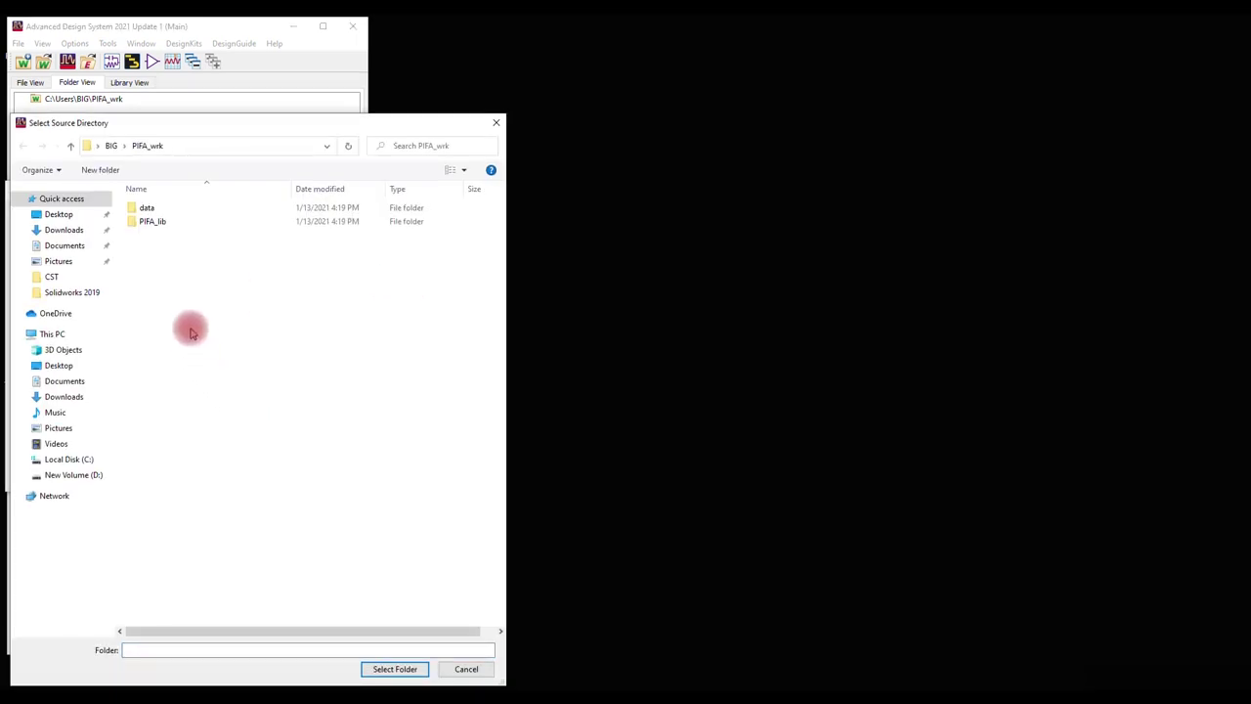
right_click(189, 309)
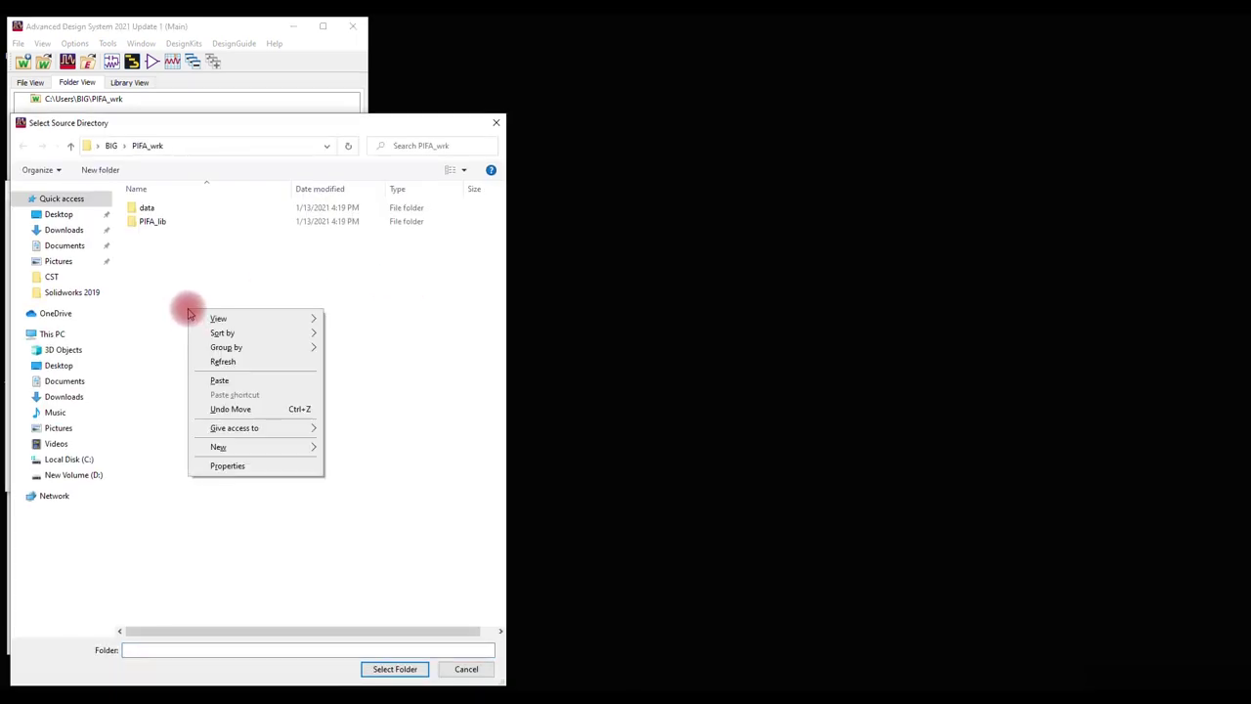
click(219, 380)
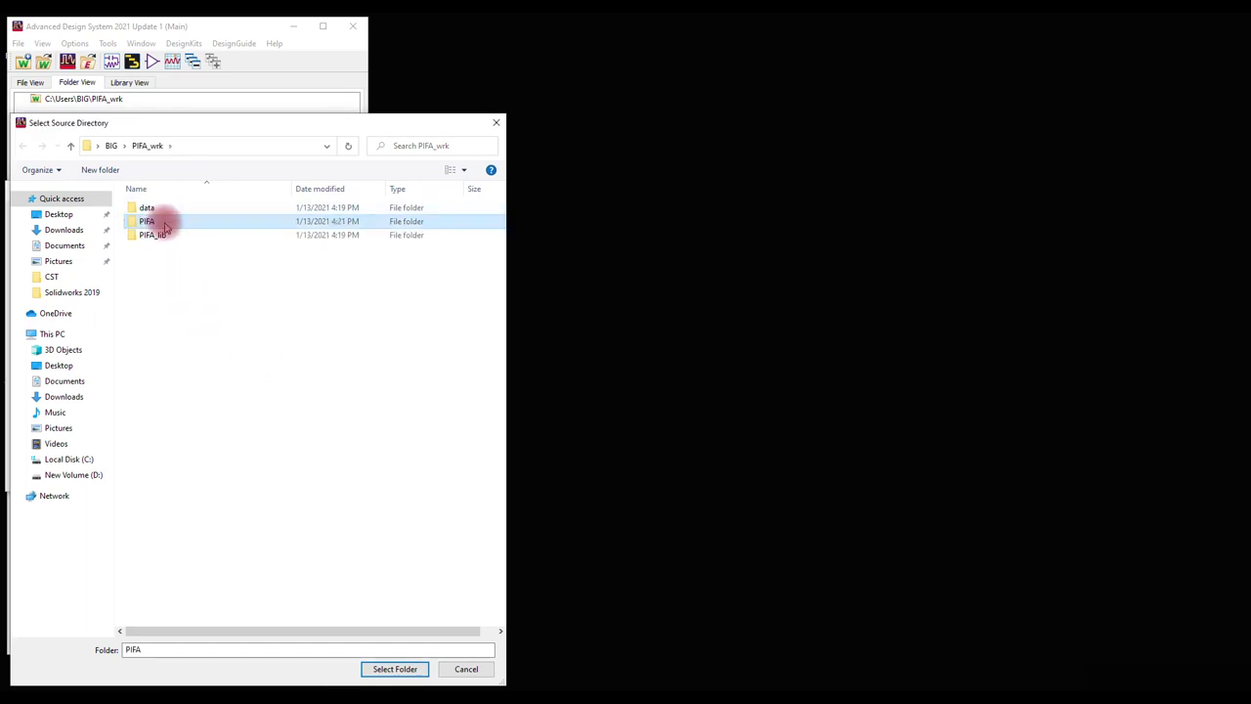
double_click(161, 221)
double_click(157, 208)
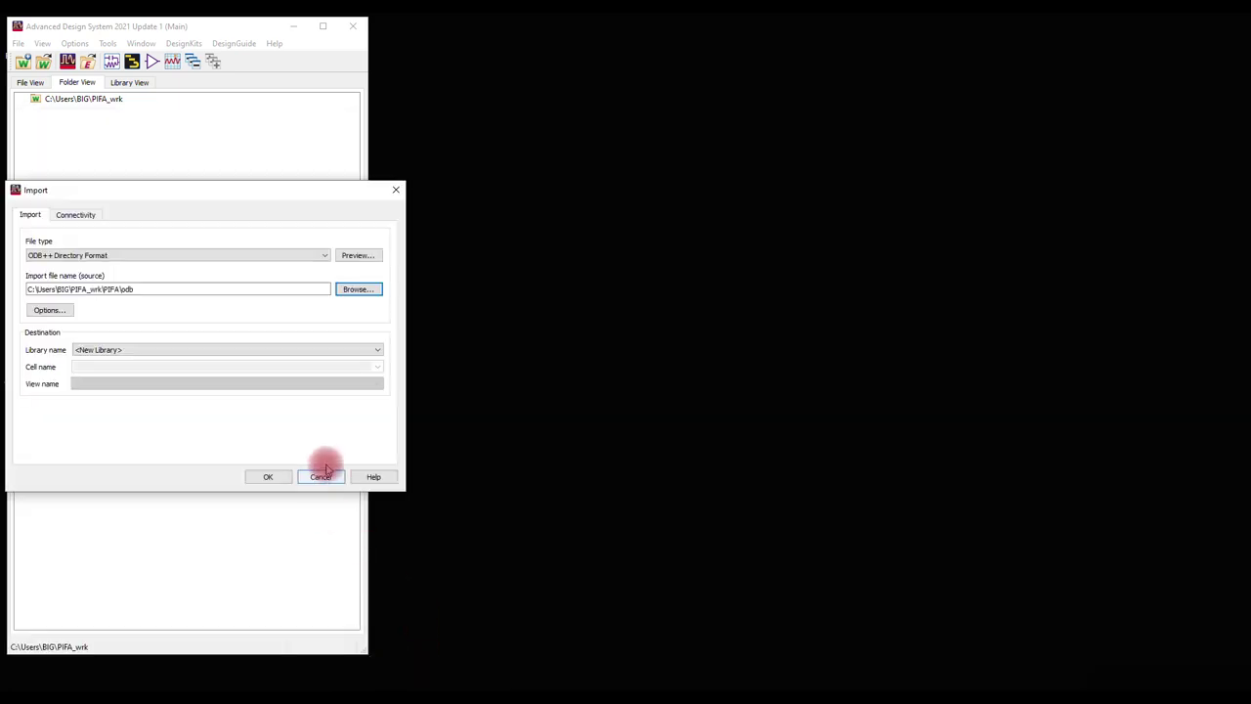
drag(125, 190, 212, 181)
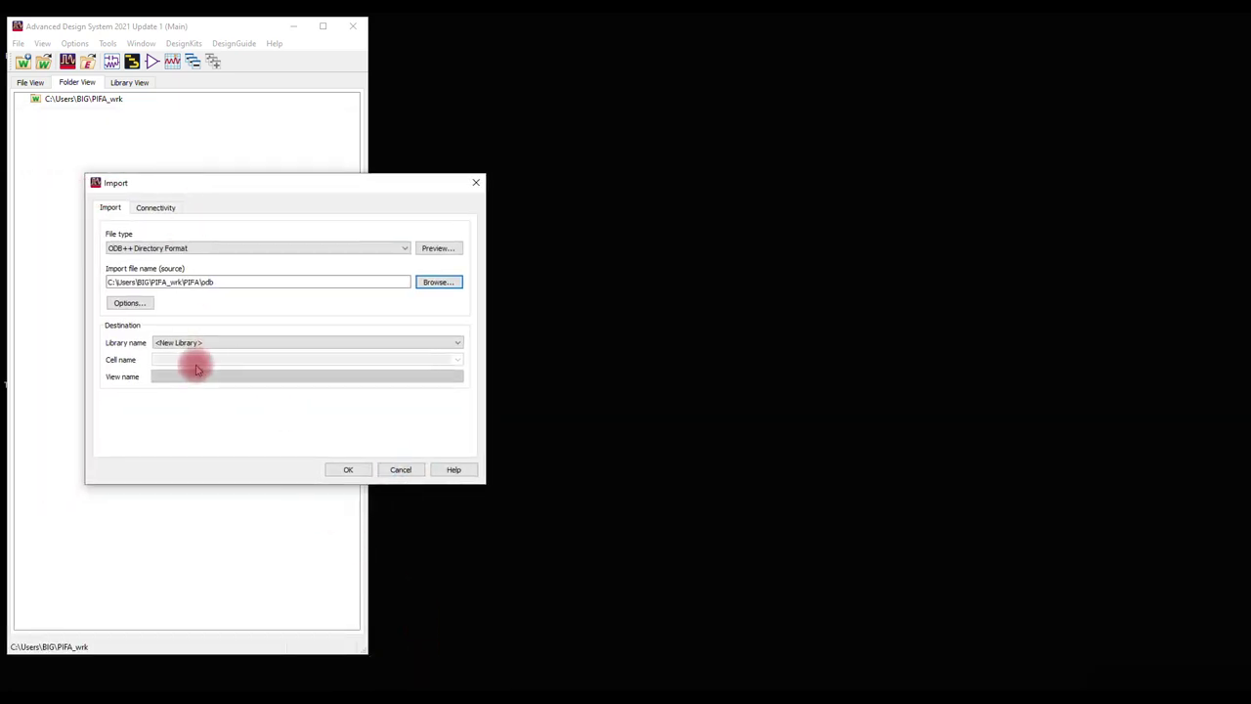
- Open the ODB++ import options, enlarge the window and review the Layers tab
click(128, 303)
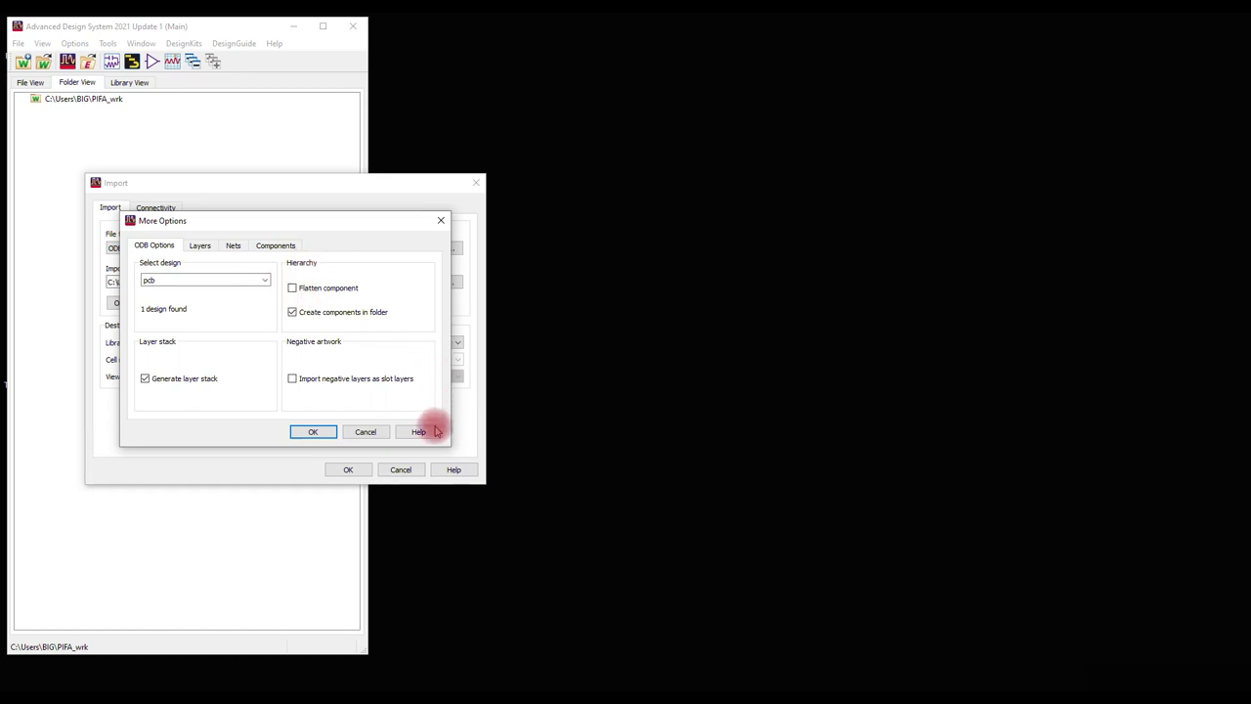
drag(446, 448, 716, 593)
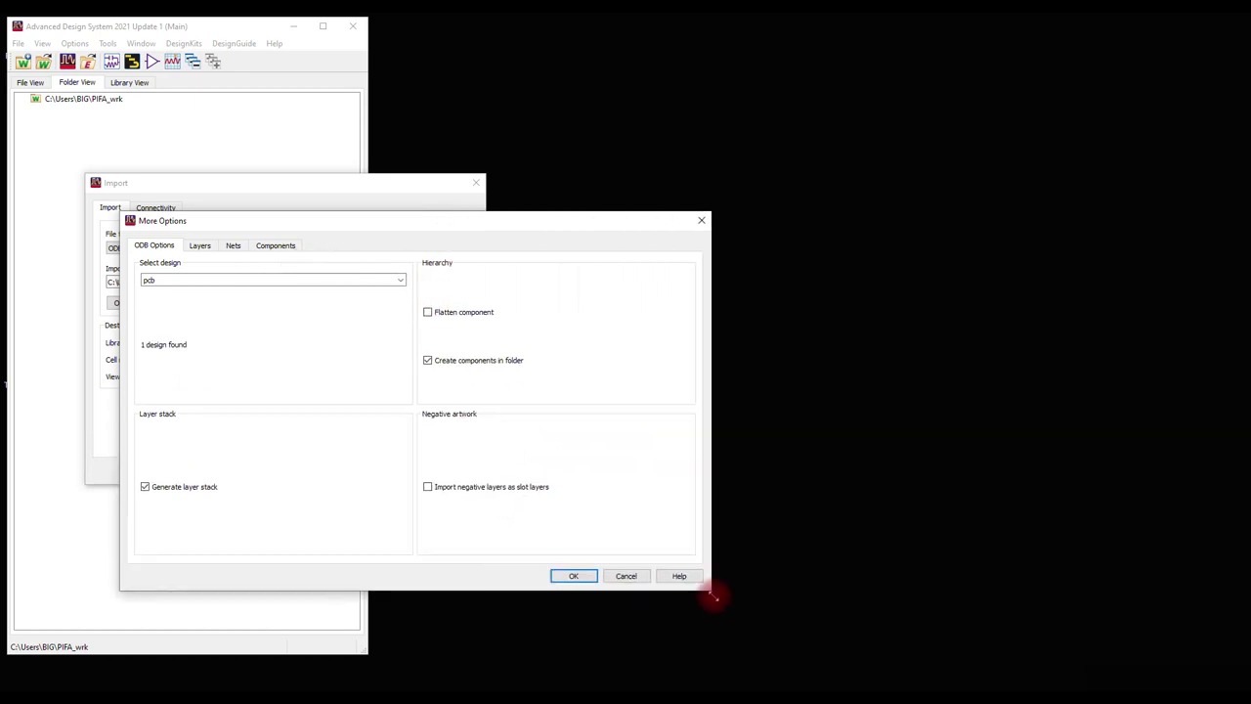
click(199, 246)
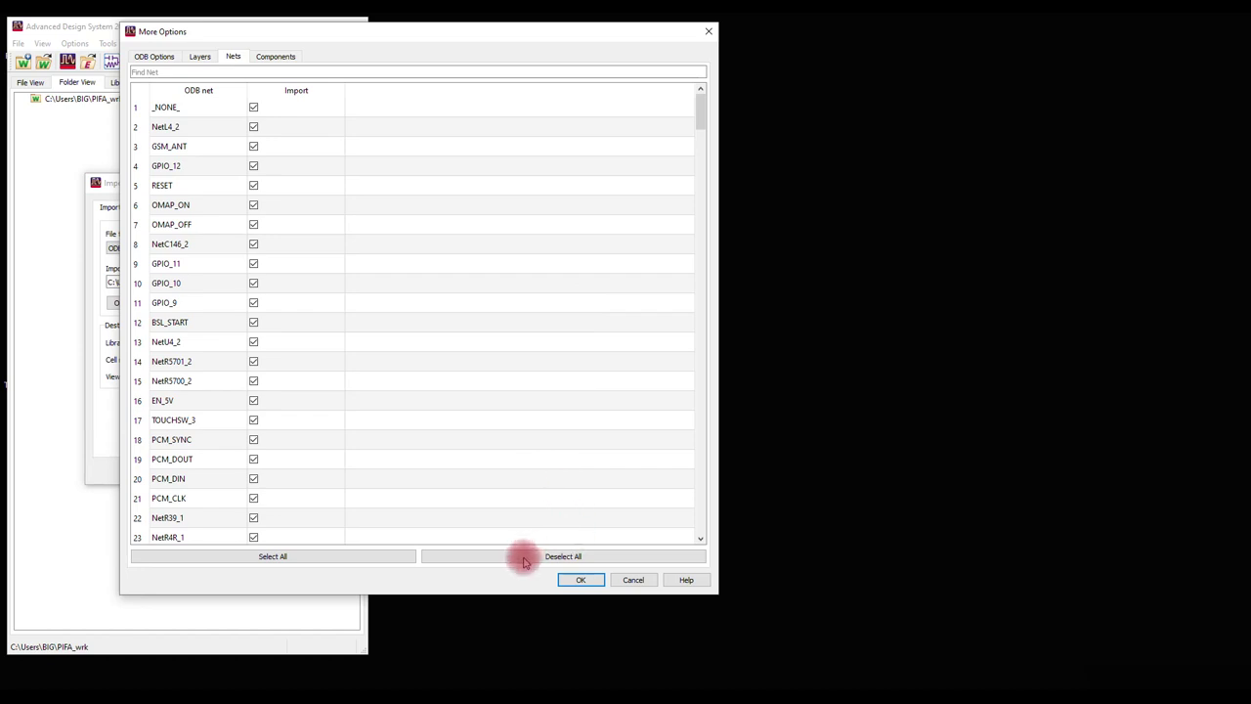
- Deselect all nets, then mark NetL4_2 and GND for import
click(524, 561)
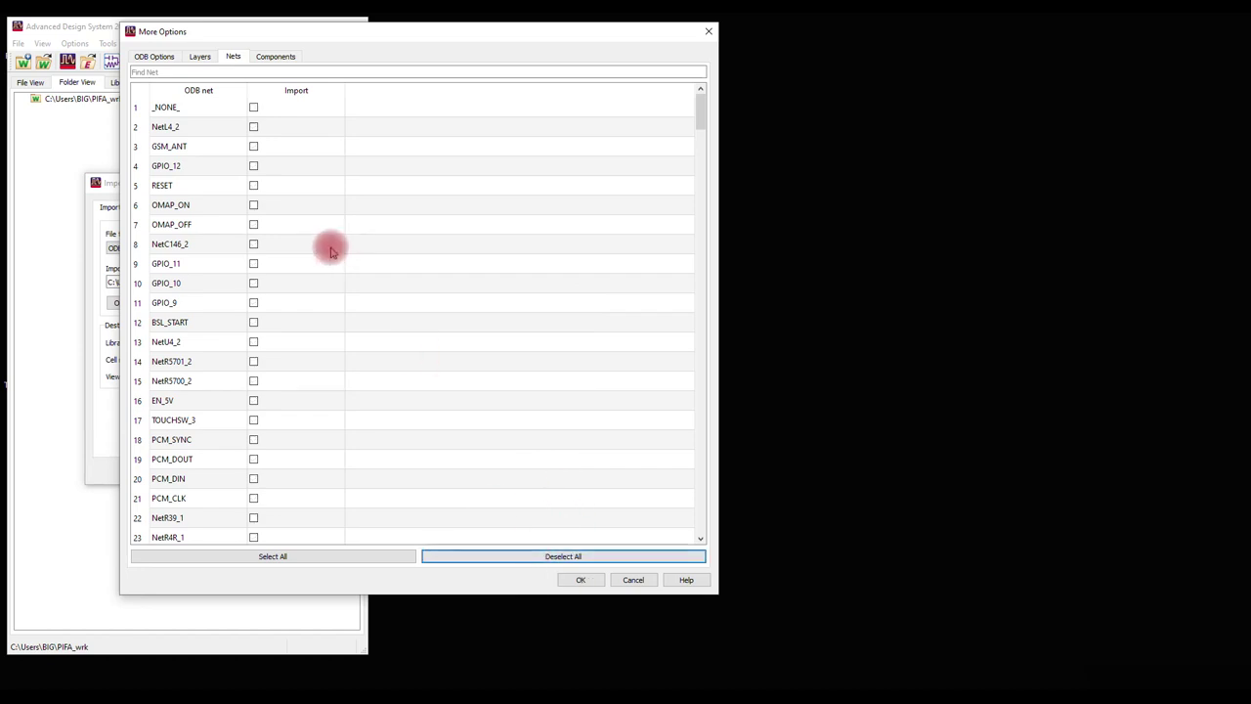
click(253, 128)
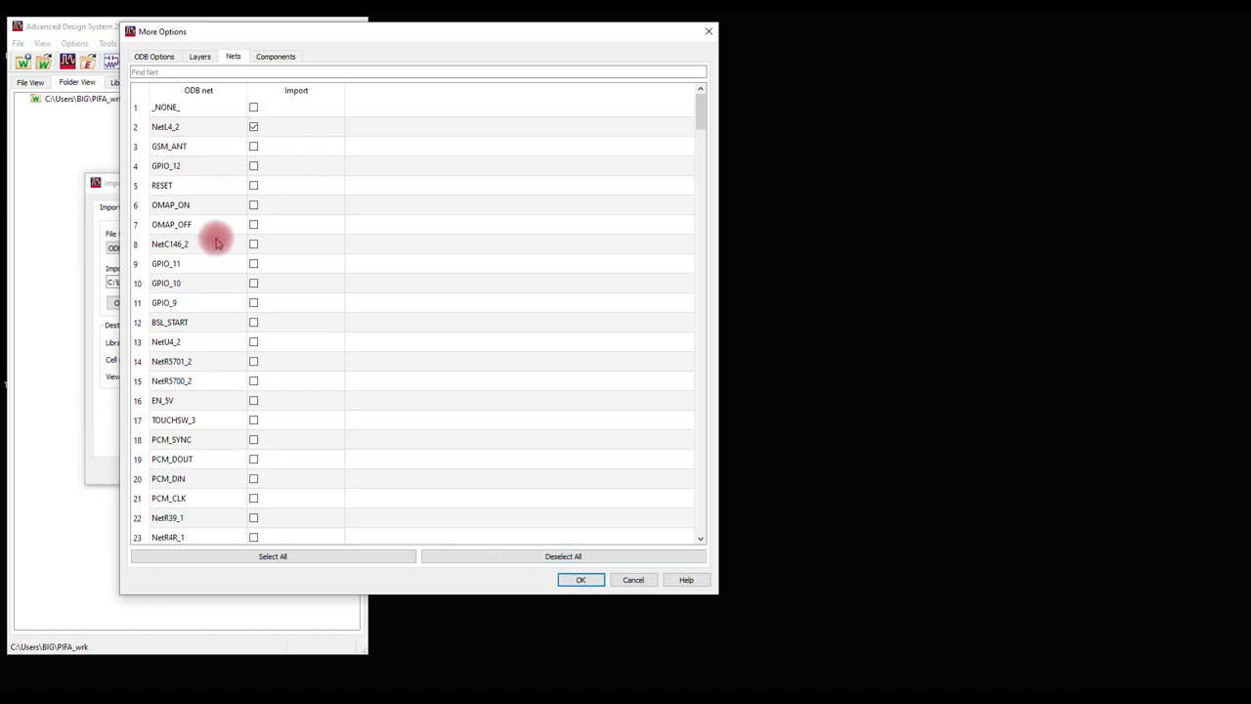
scroll(213, 252, down, 7)
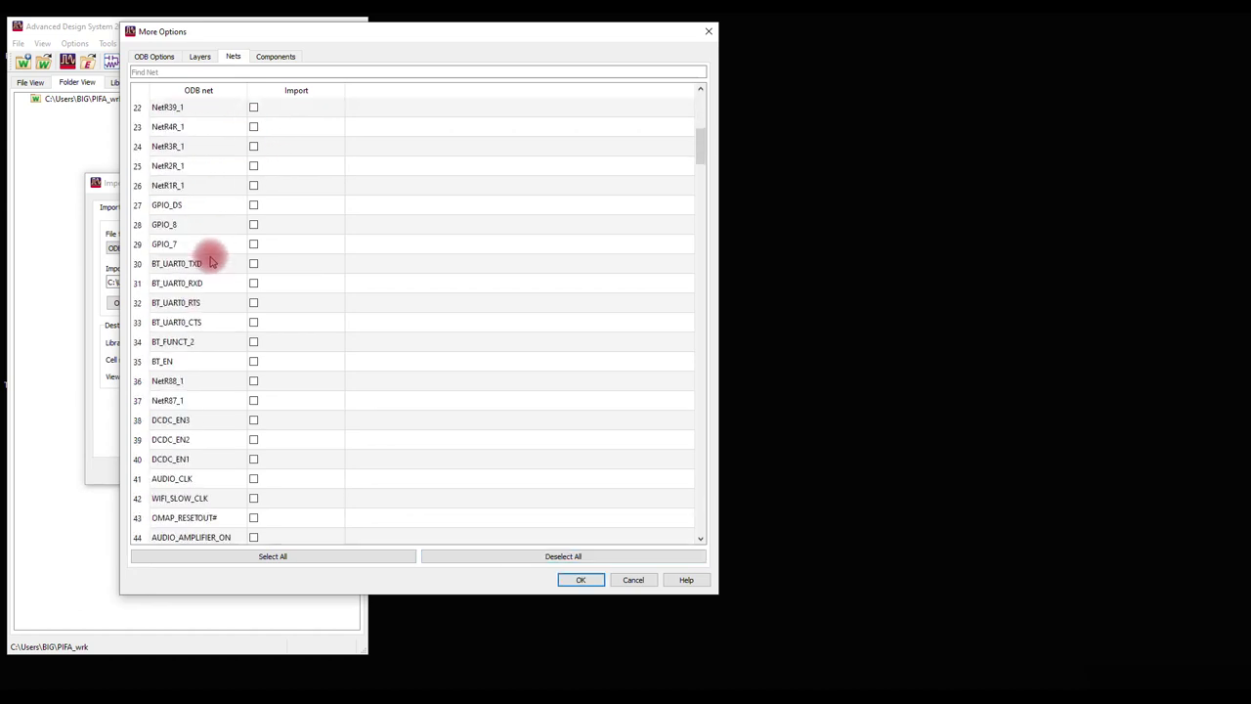
scroll(210, 262, down, 20)
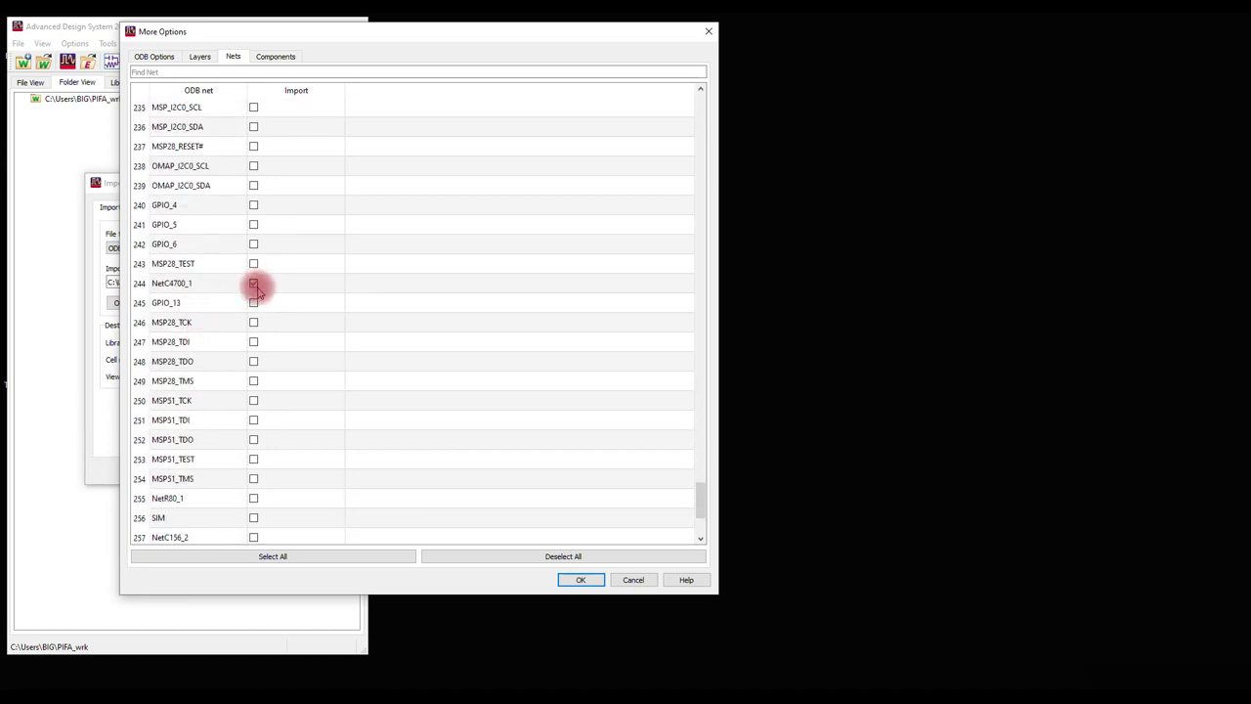
scroll(287, 349, down, 3)
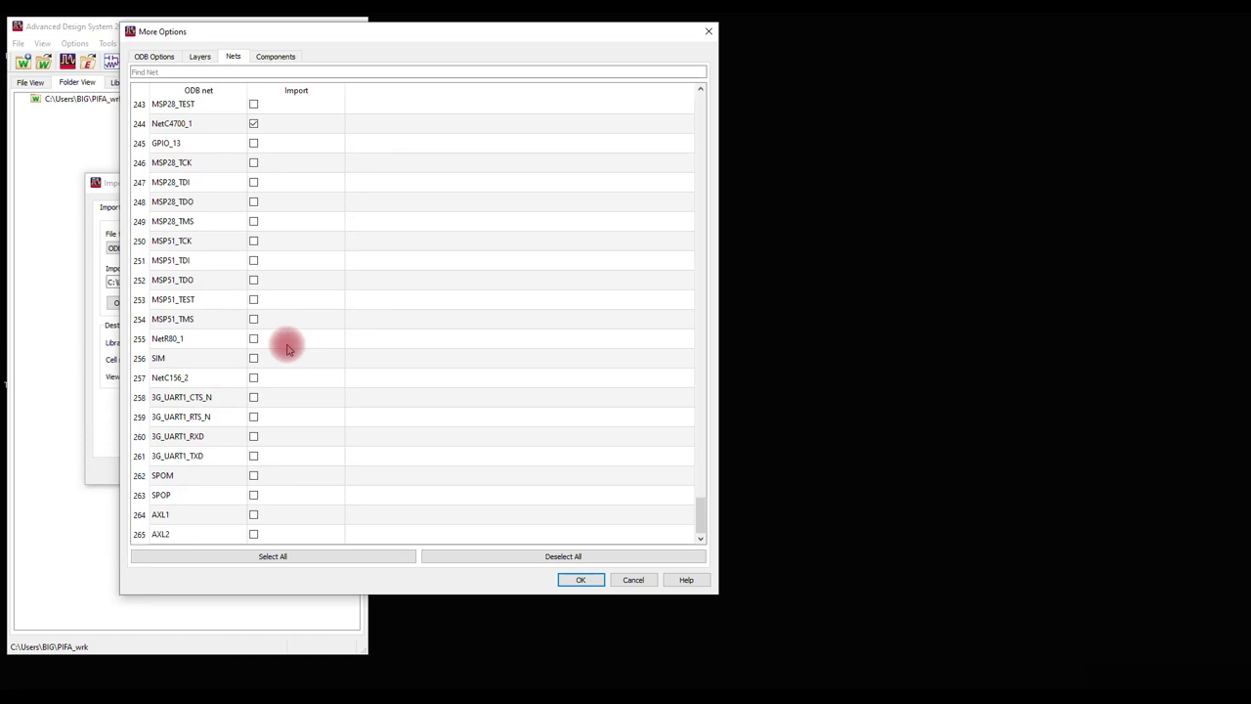
scroll(198, 266, up, 20)
scroll(190, 262, down, 6)
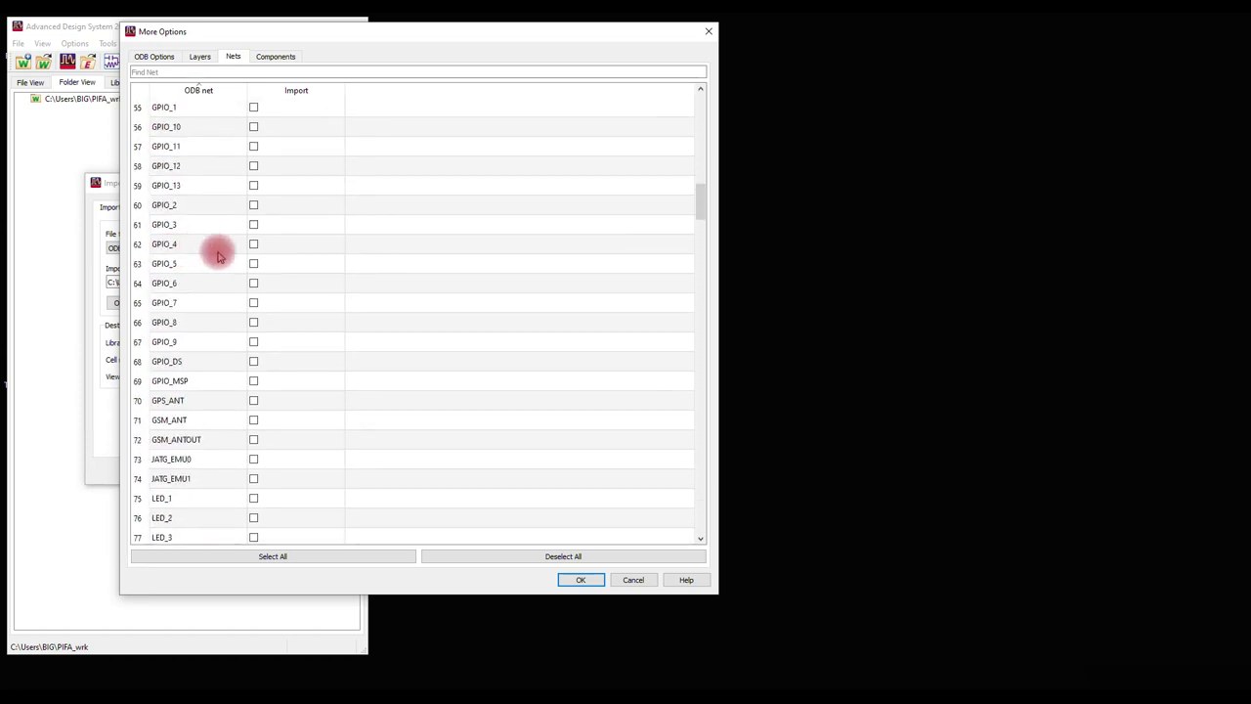
scroll(219, 252, up, 4)
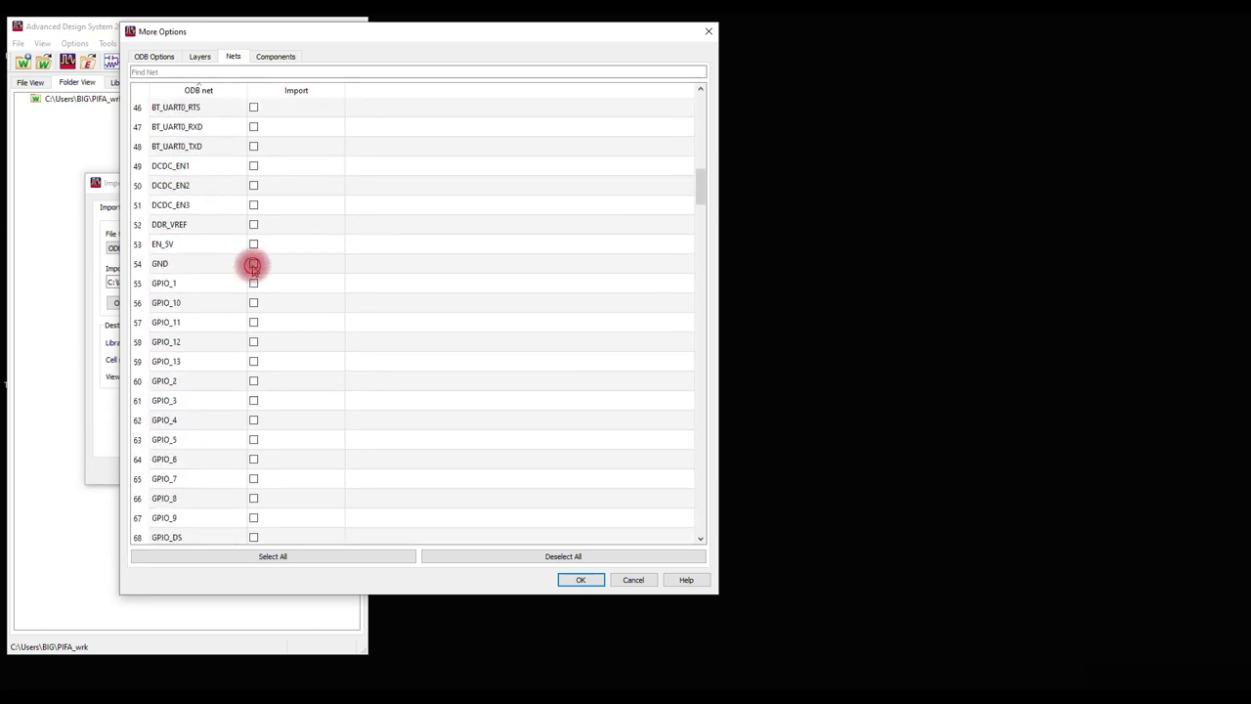
click(252, 263)
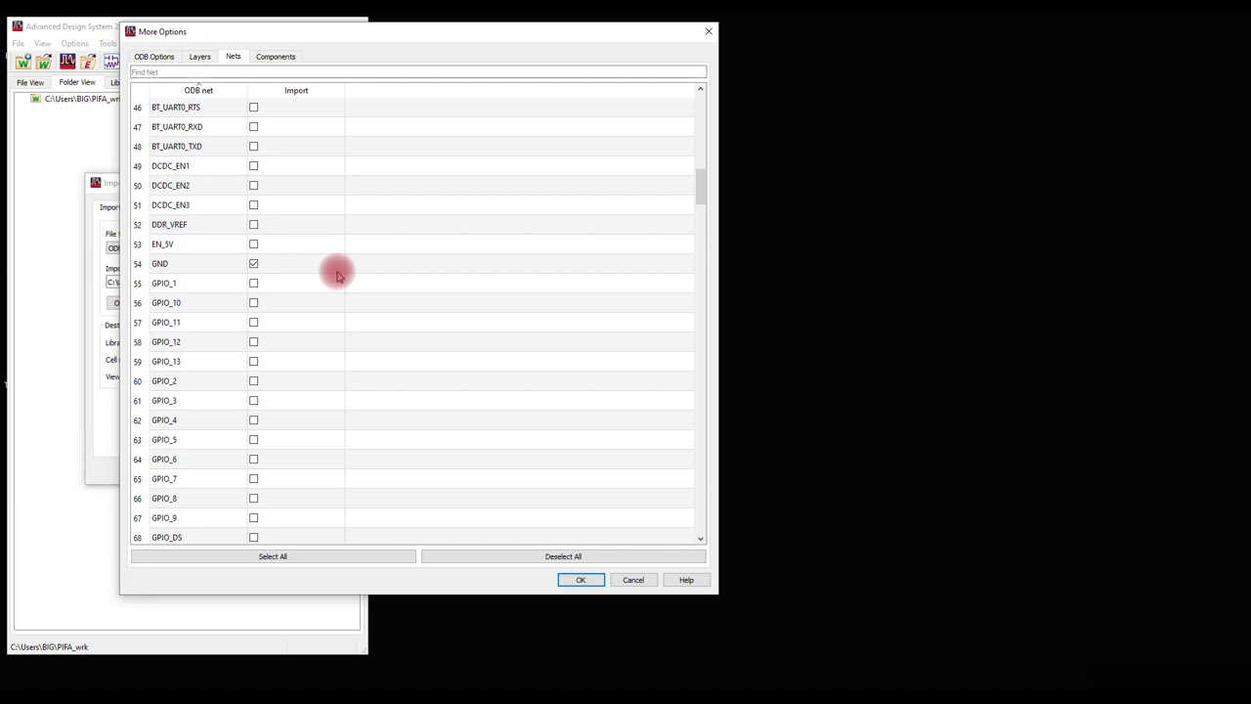
- In the Components list, deselect all and mark only L4 and C4700 for import
click(275, 56)
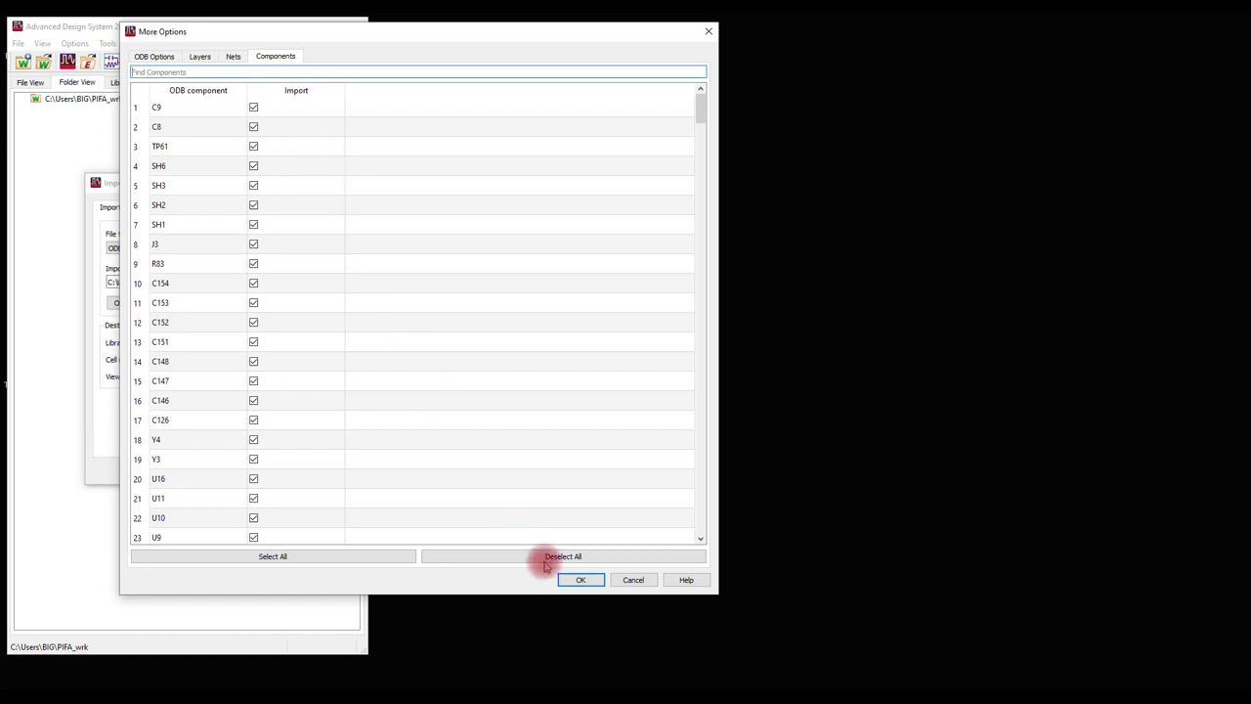
click(547, 559)
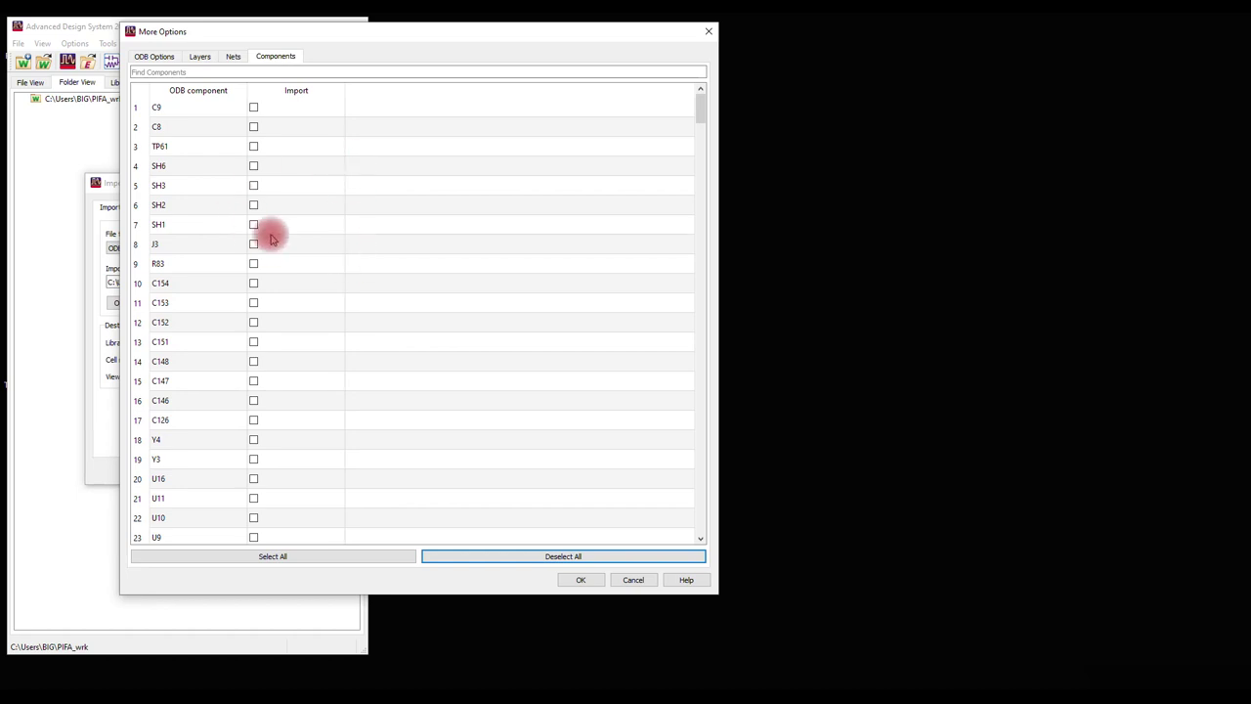
scroll(225, 283, down, 20)
click(253, 302)
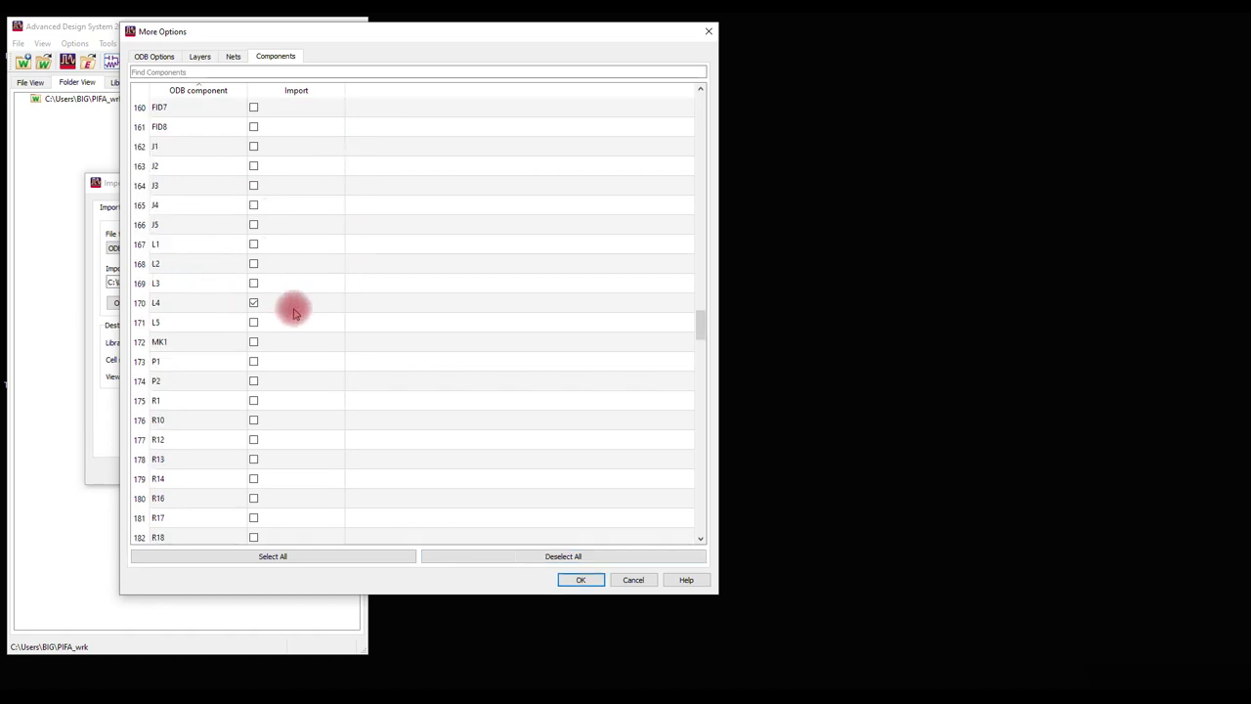
scroll(271, 465, up, 20)
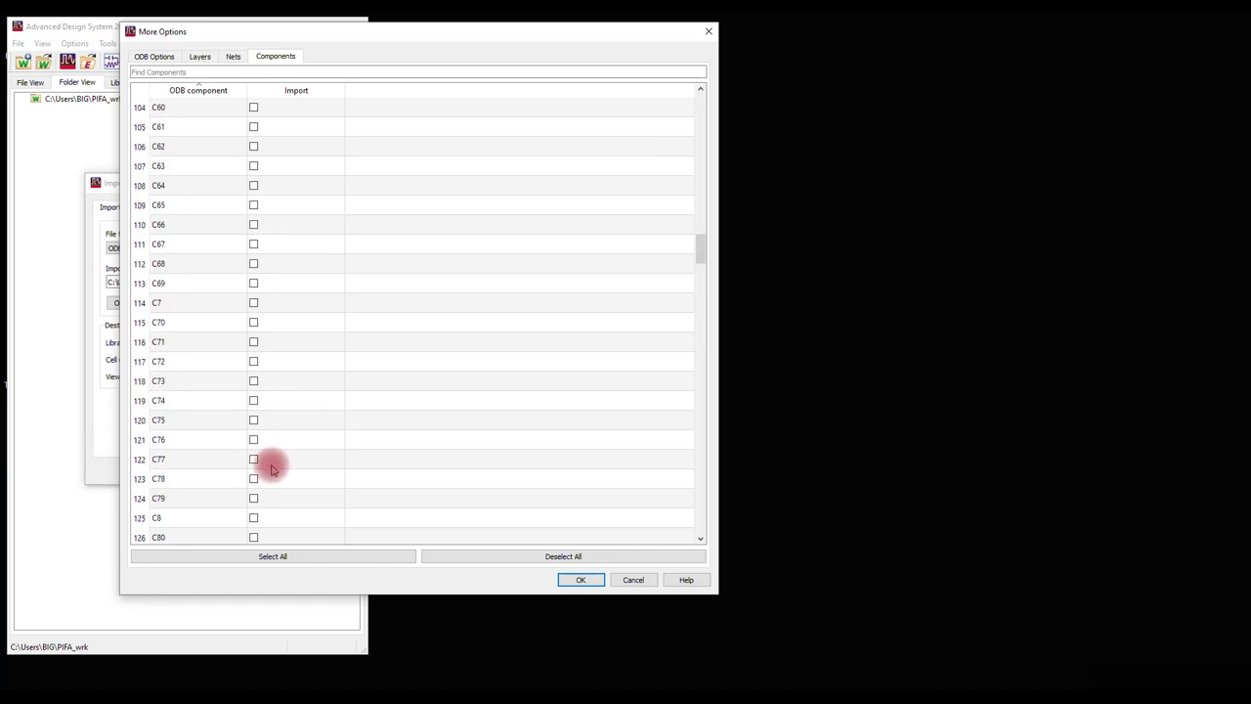
click(253, 360)
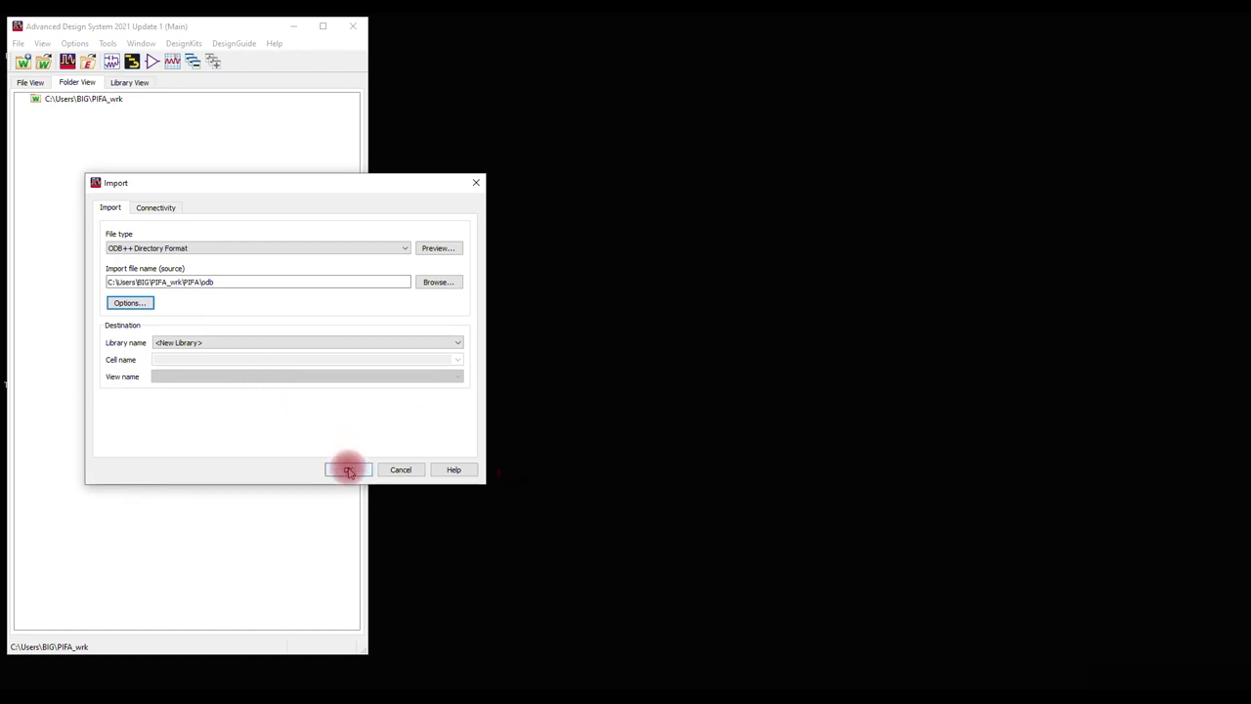
- Keep odb_lib as the new library name for the ODB++ import
double_click(194, 289)
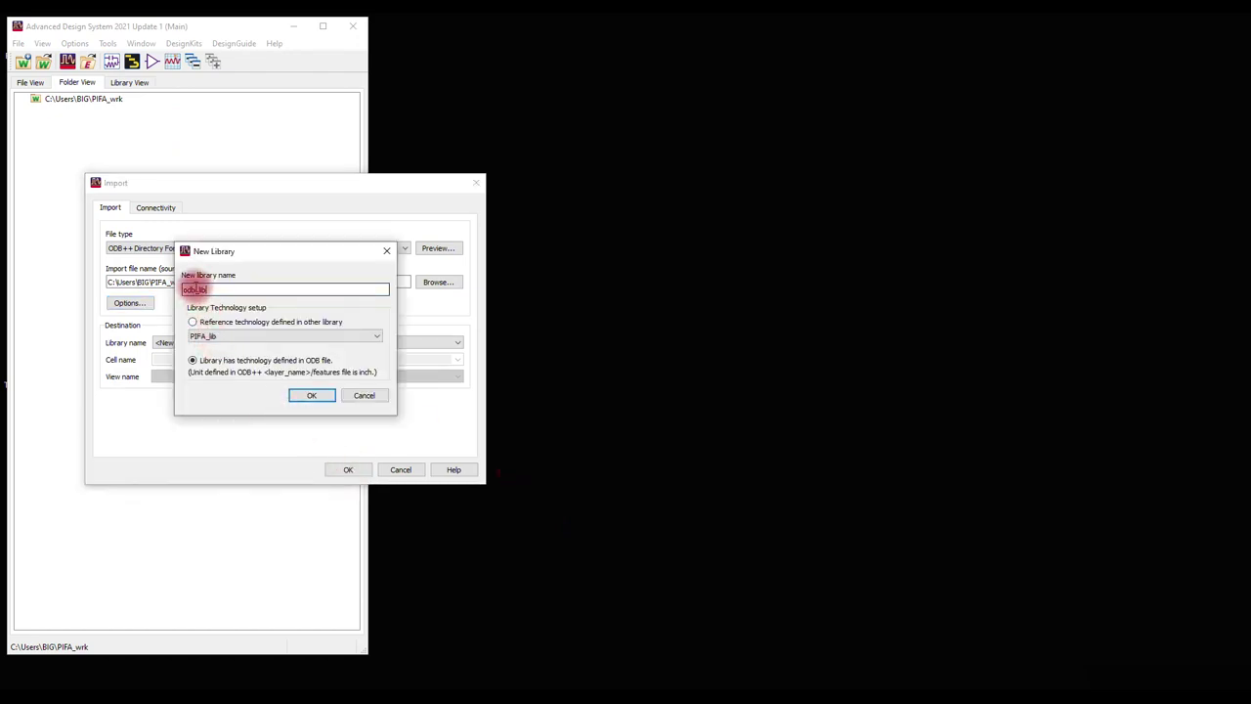
click(214, 293)
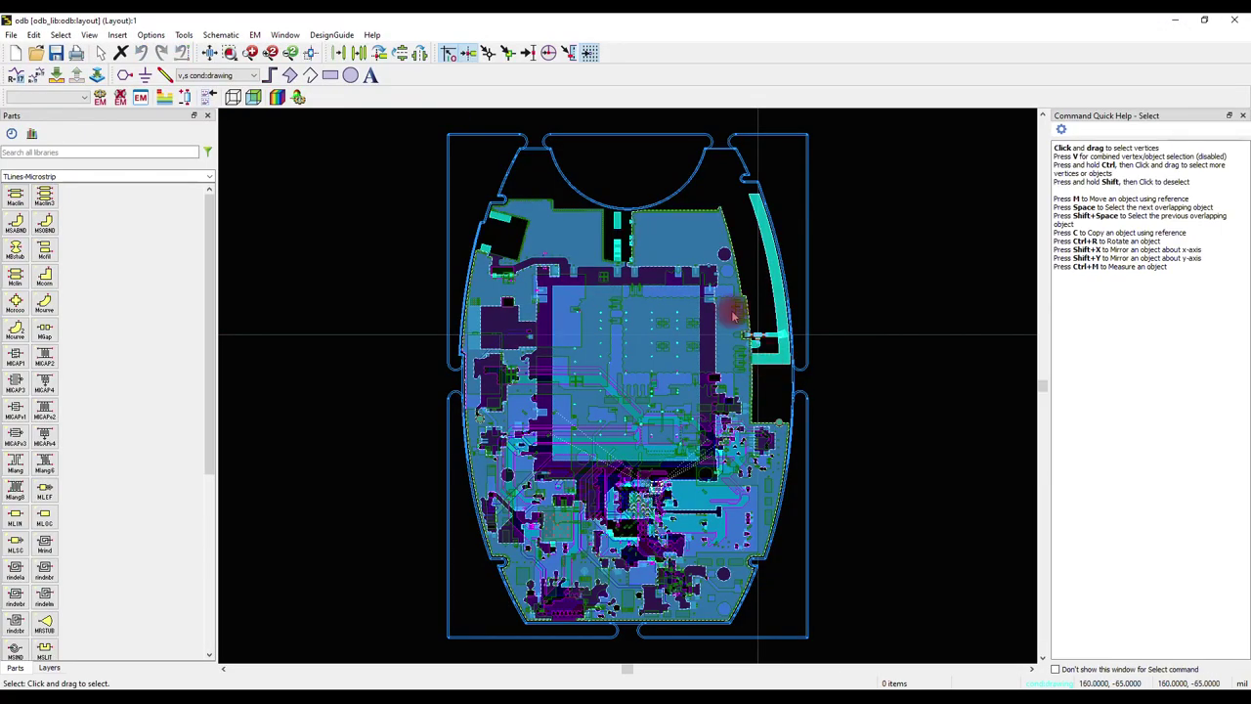
- Zoom onto L4, R10 and C4700 in the odb layout, then minimize the layout window
scroll(617, 394, up, 3)
scroll(543, 480, up, 5)
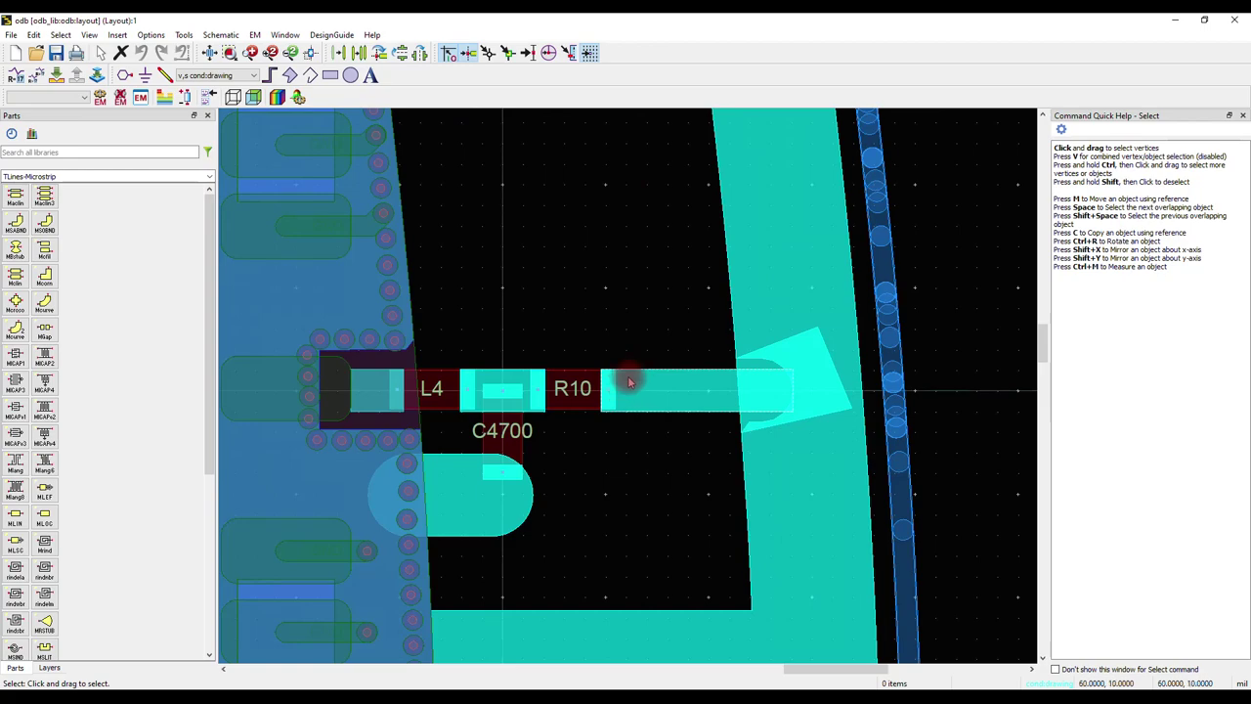
scroll(621, 390, down, 6)
scroll(619, 386, up, 6)
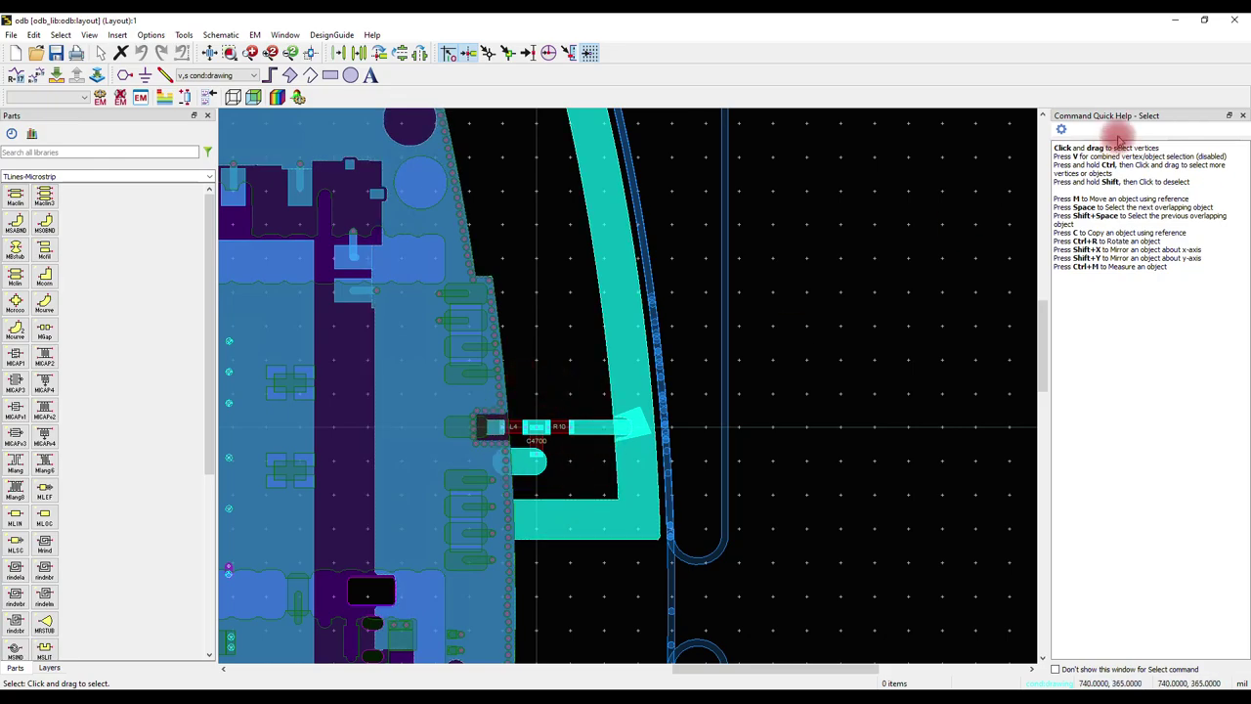
click(1174, 19)
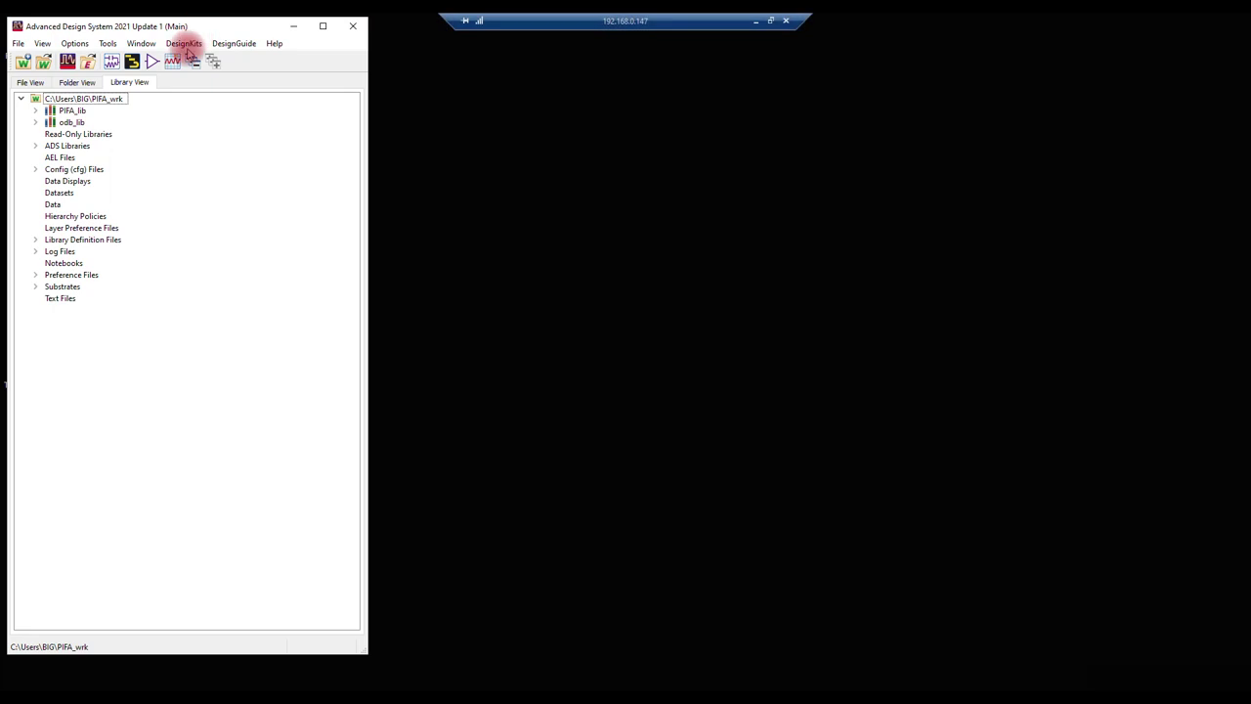
- Enable AVX_RF_Components for the current workspace in Manage Favorite Design Kits
click(185, 44)
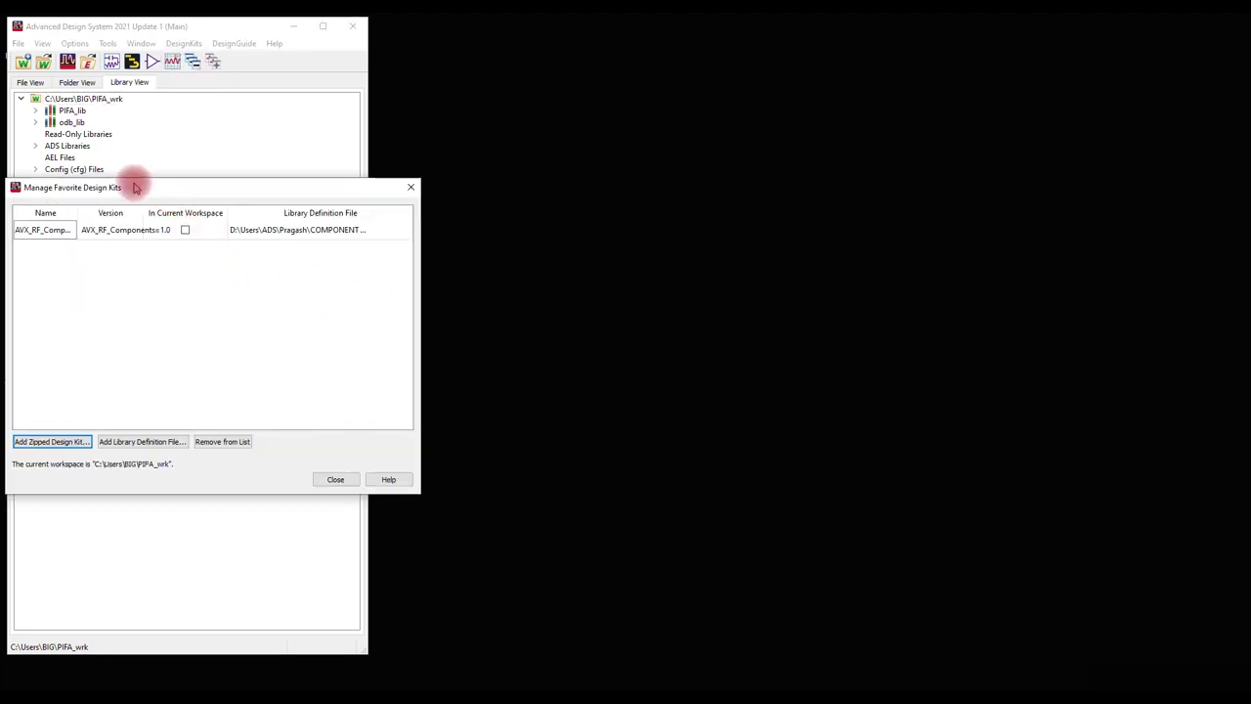
drag(131, 184, 195, 163)
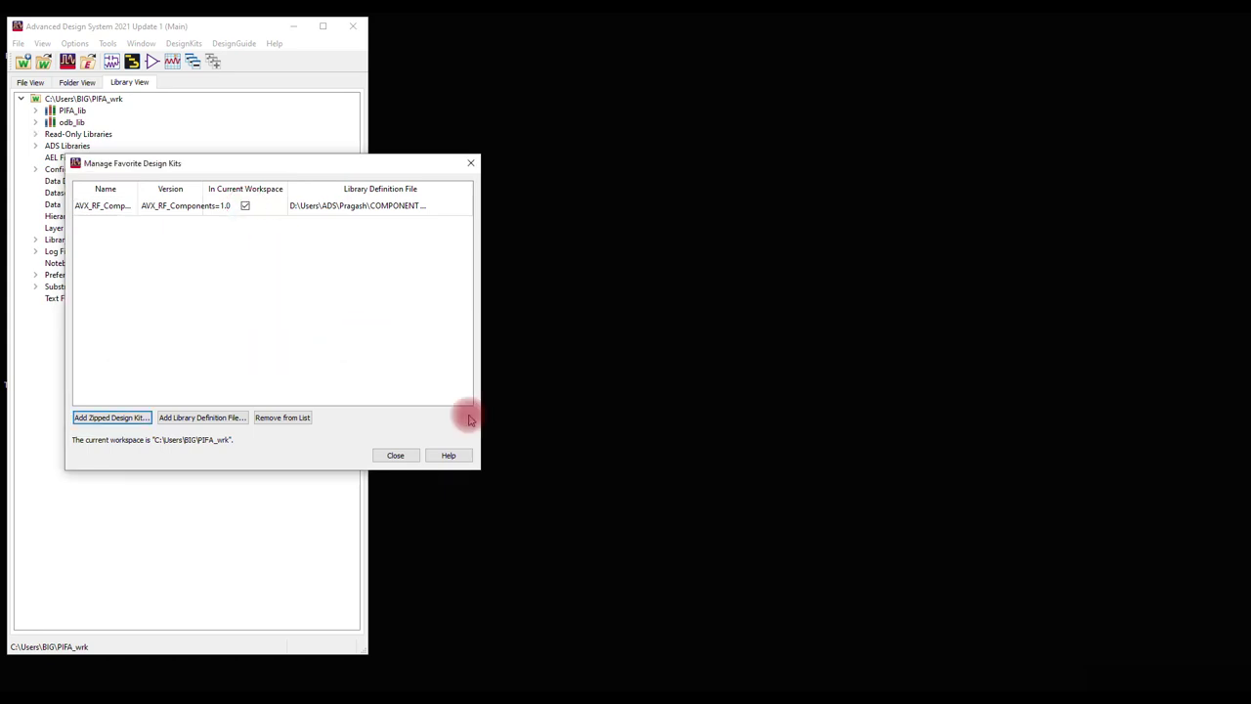
click(399, 456)
click(76, 82)
click(127, 82)
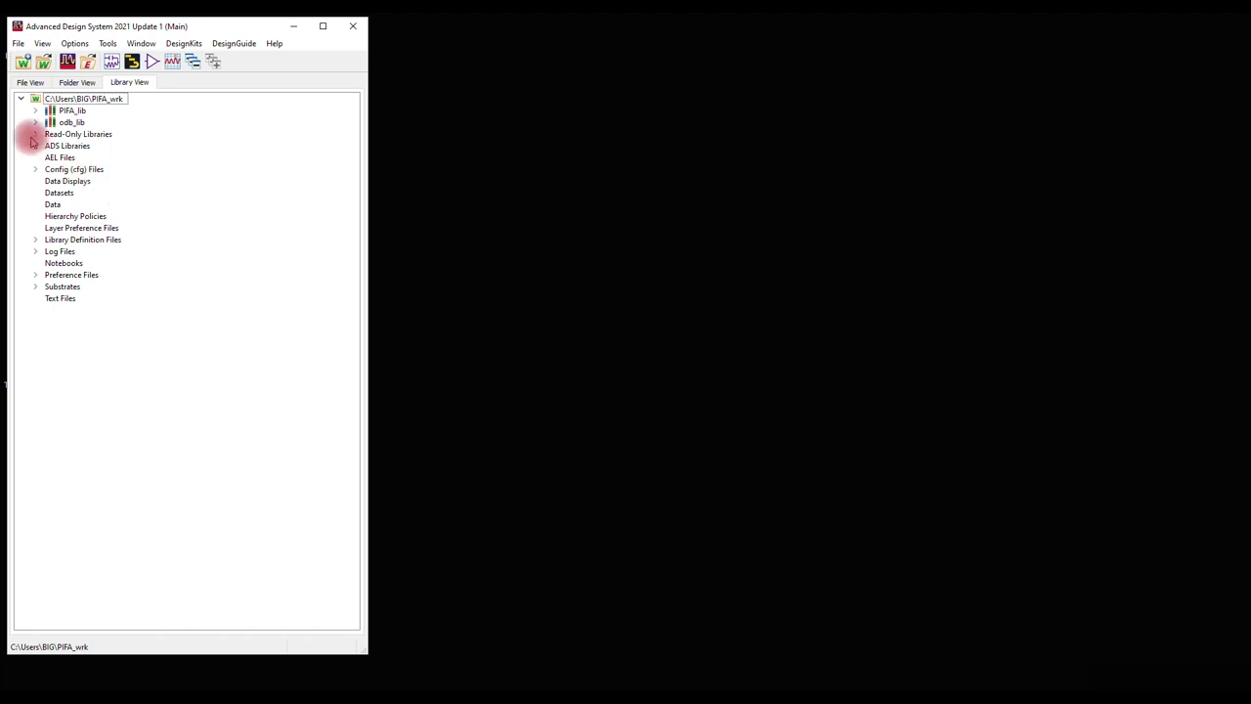
- Copy AVX_C0402 from AVX_RF_Components into odb_lib as AVX_C0402_v1, accepting layout scaling
click(35, 134)
click(50, 146)
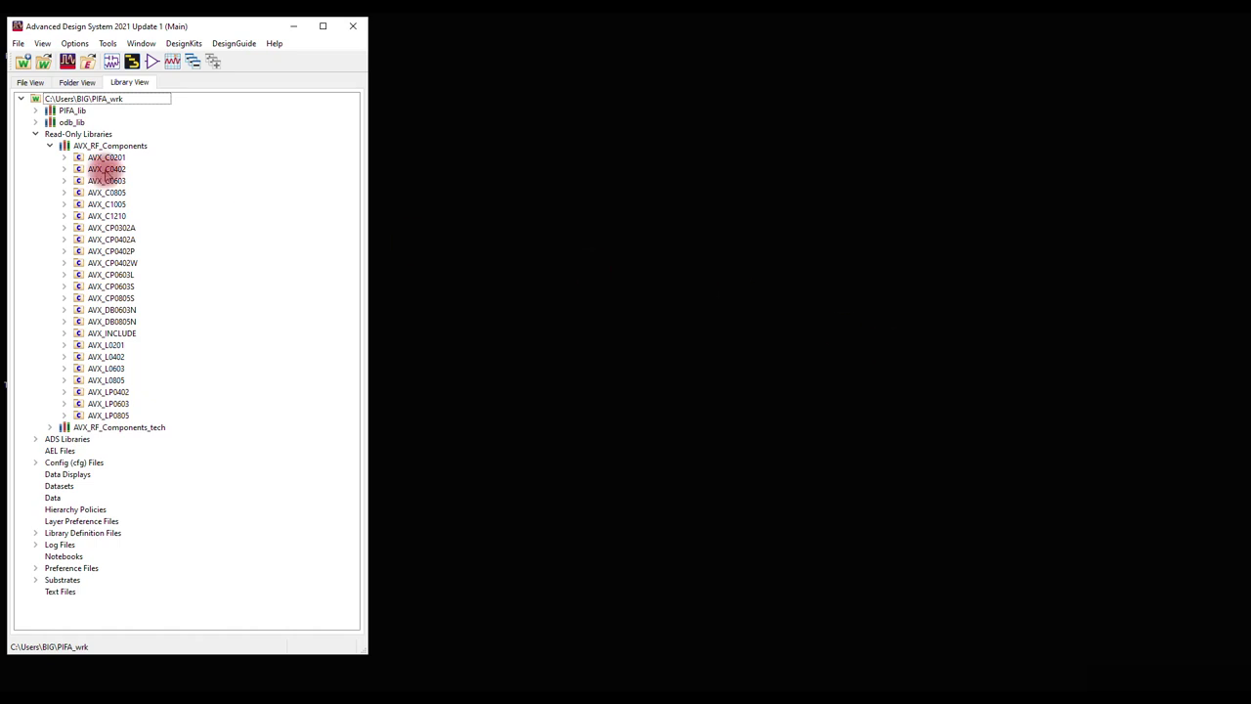
click(104, 170)
right_click(105, 171)
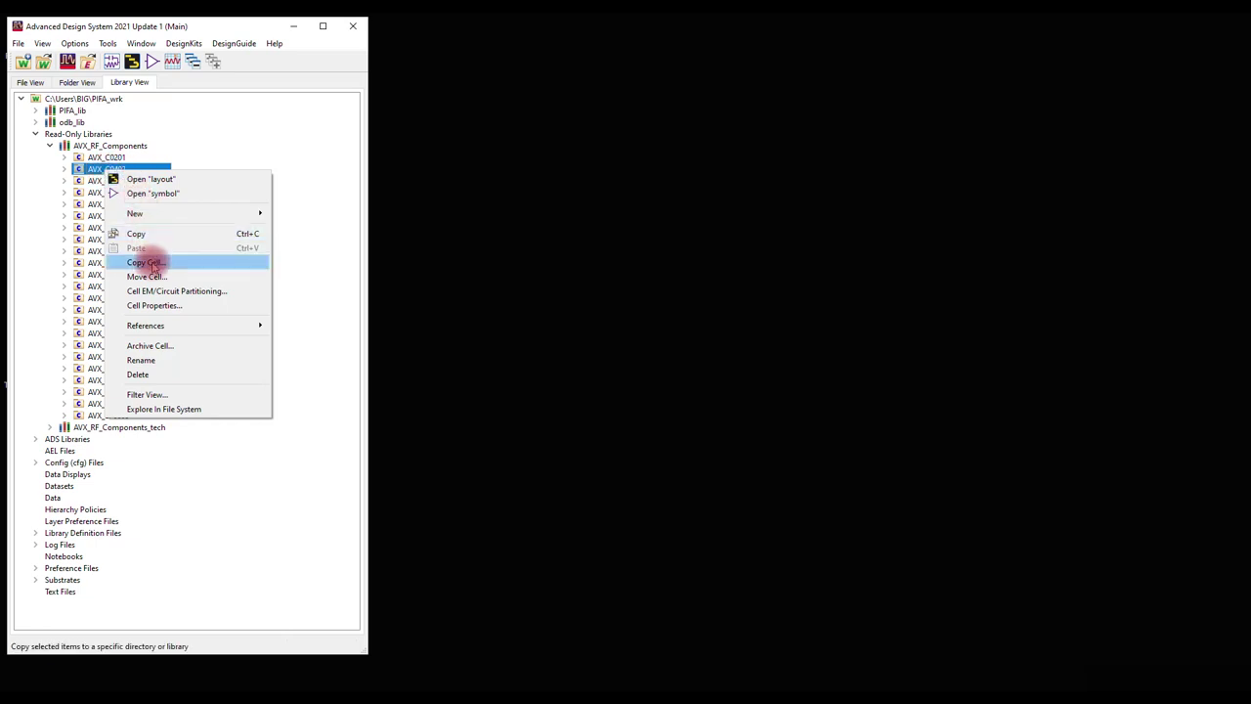
click(147, 263)
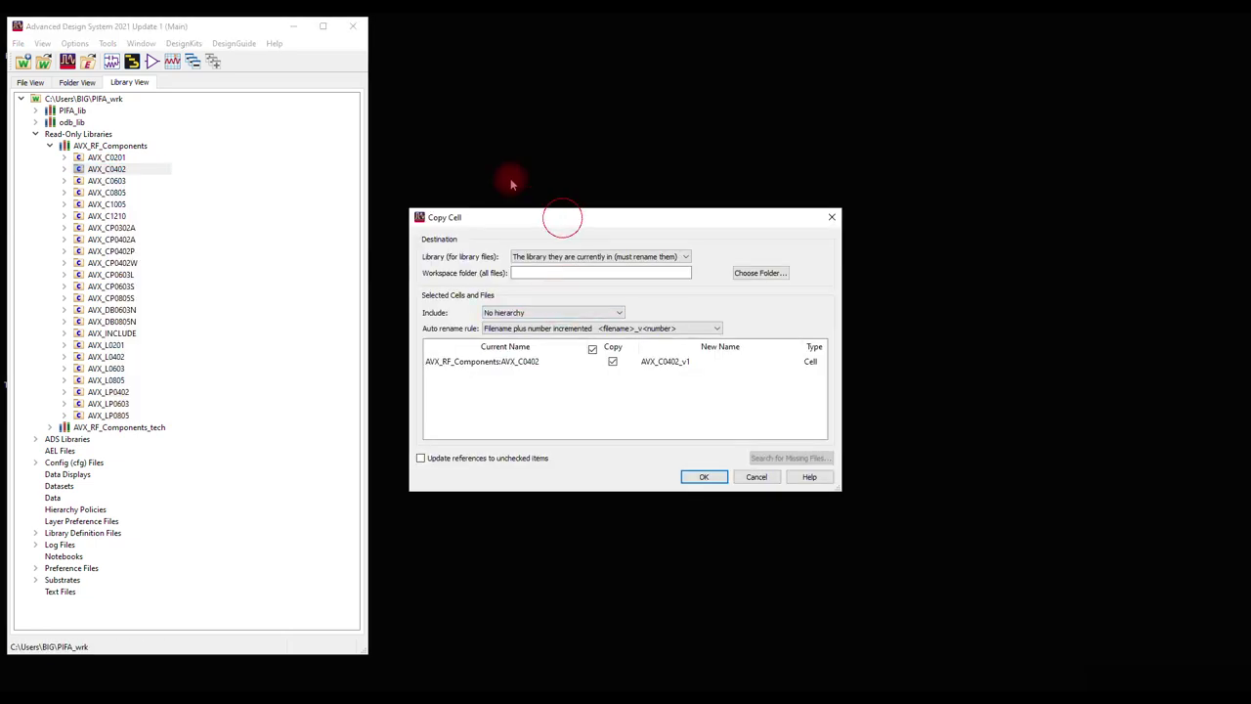
drag(562, 217, 506, 177)
click(553, 216)
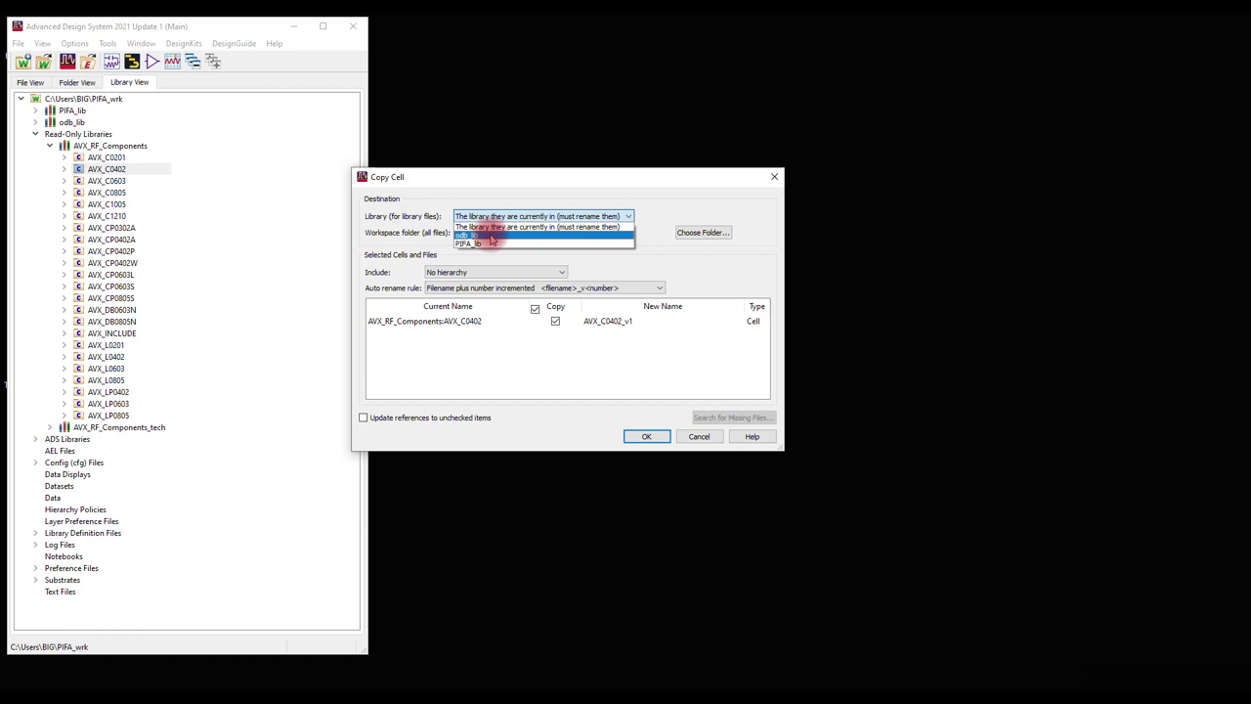
click(489, 238)
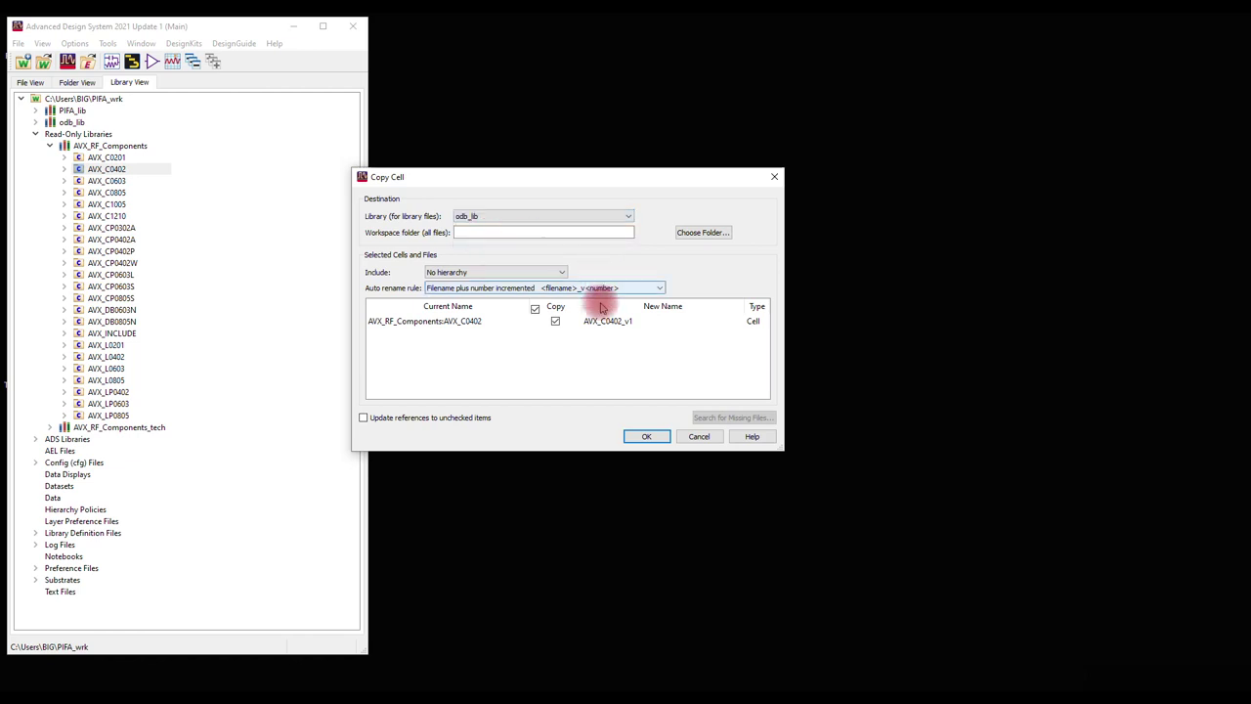
click(630, 434)
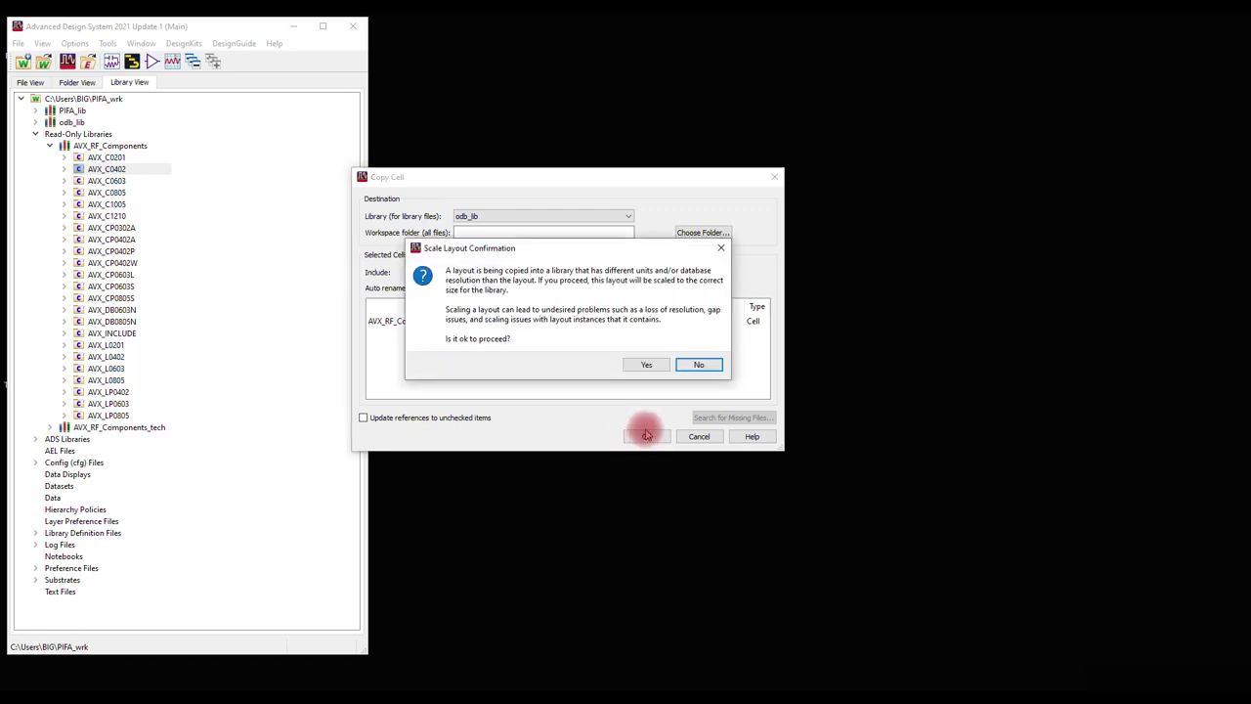
click(636, 363)
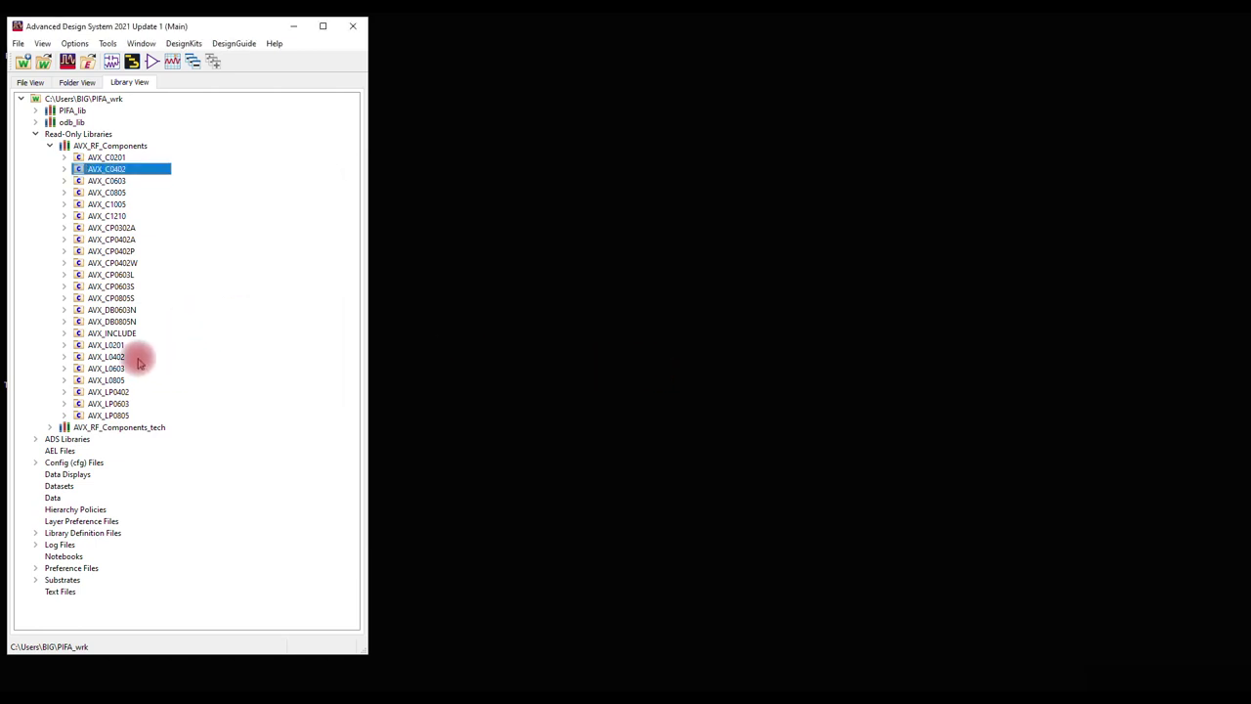
- Copy AVX_L0402 into odb_lib as AVX_L0402_v1, accepting layout scaling
click(108, 357)
right_click(114, 356)
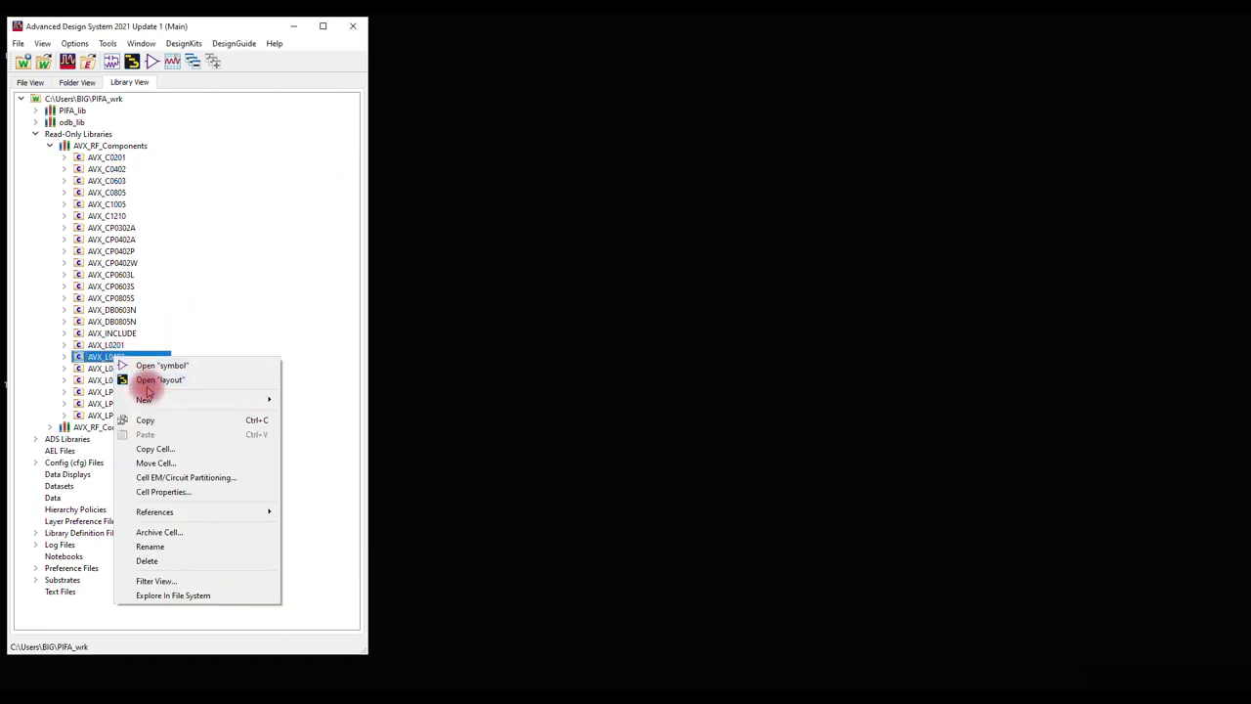
click(159, 448)
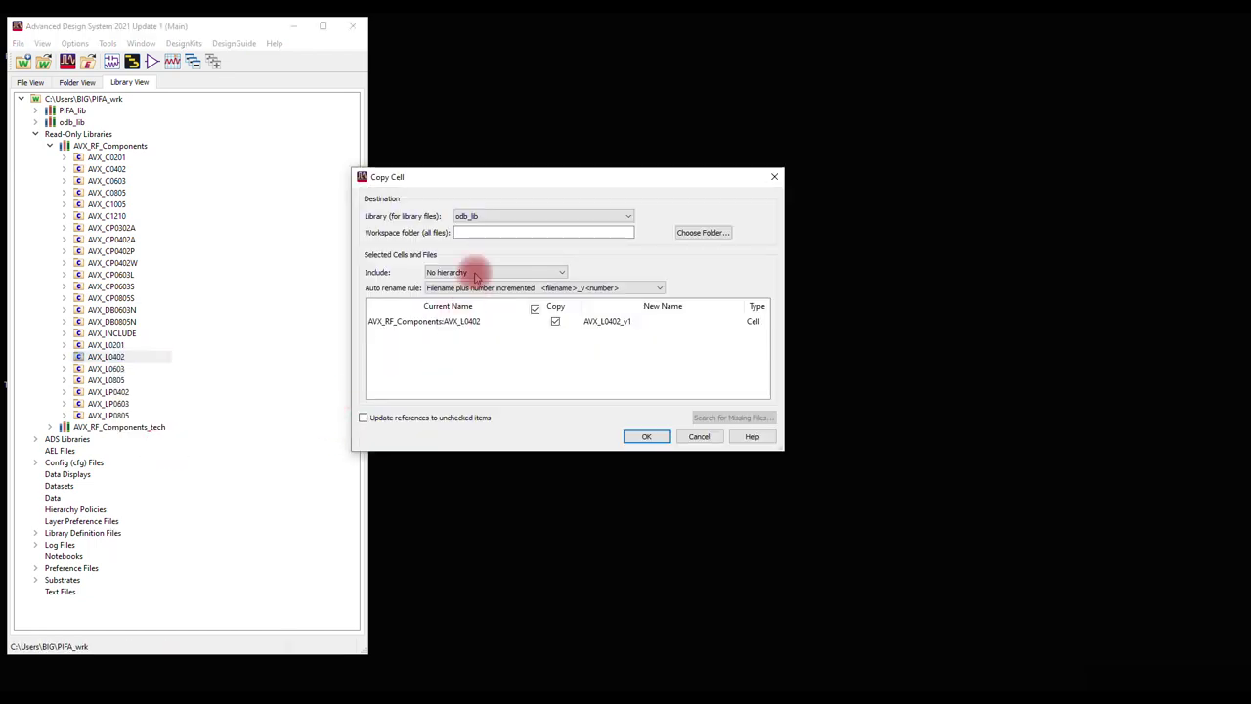
click(528, 215)
click(484, 238)
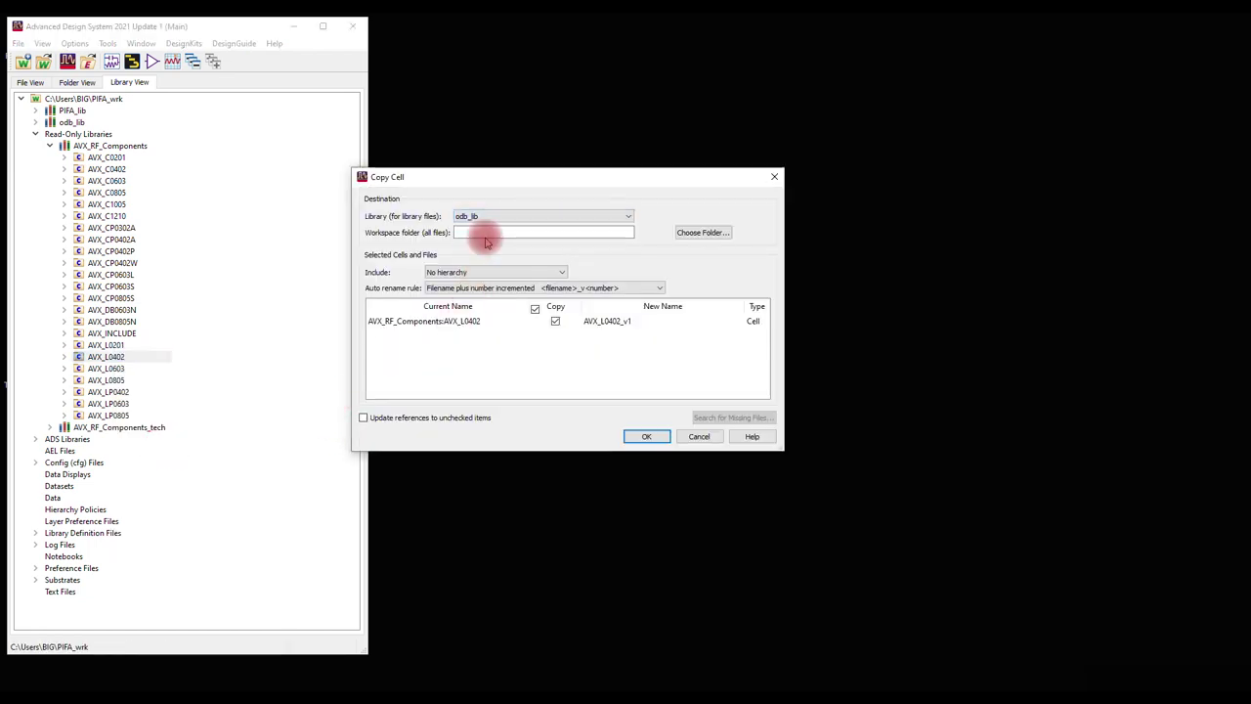
click(647, 437)
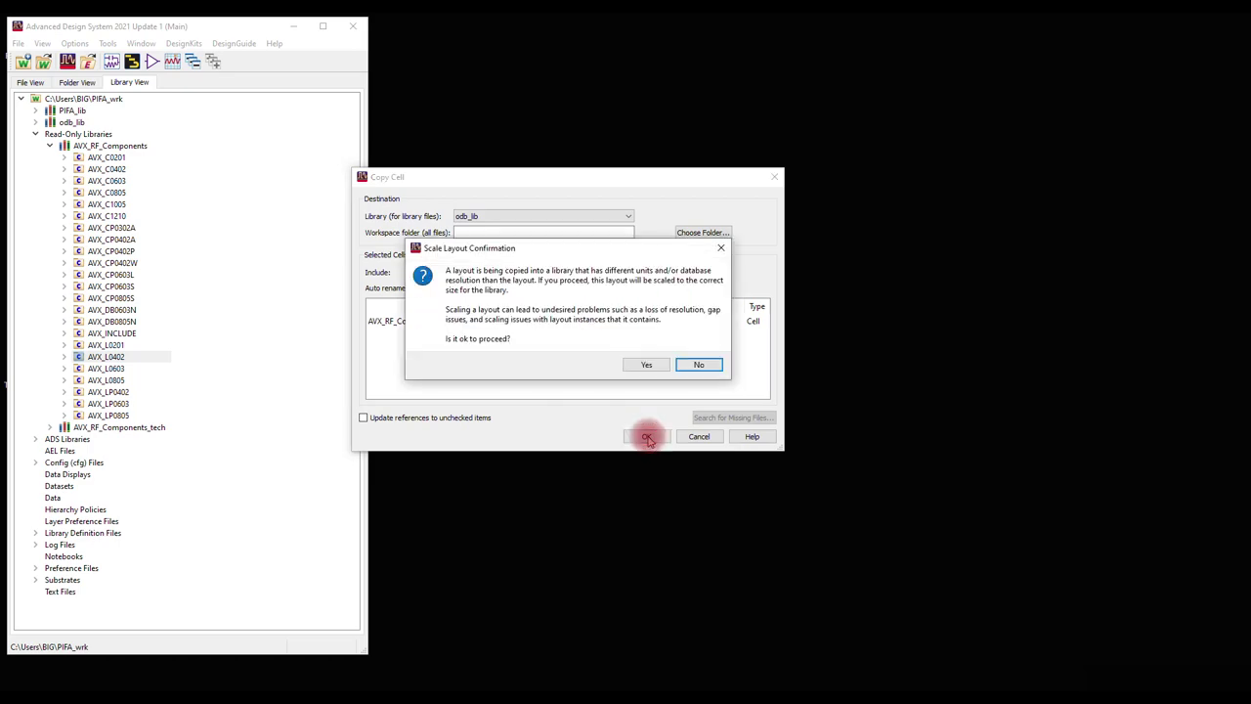
click(640, 361)
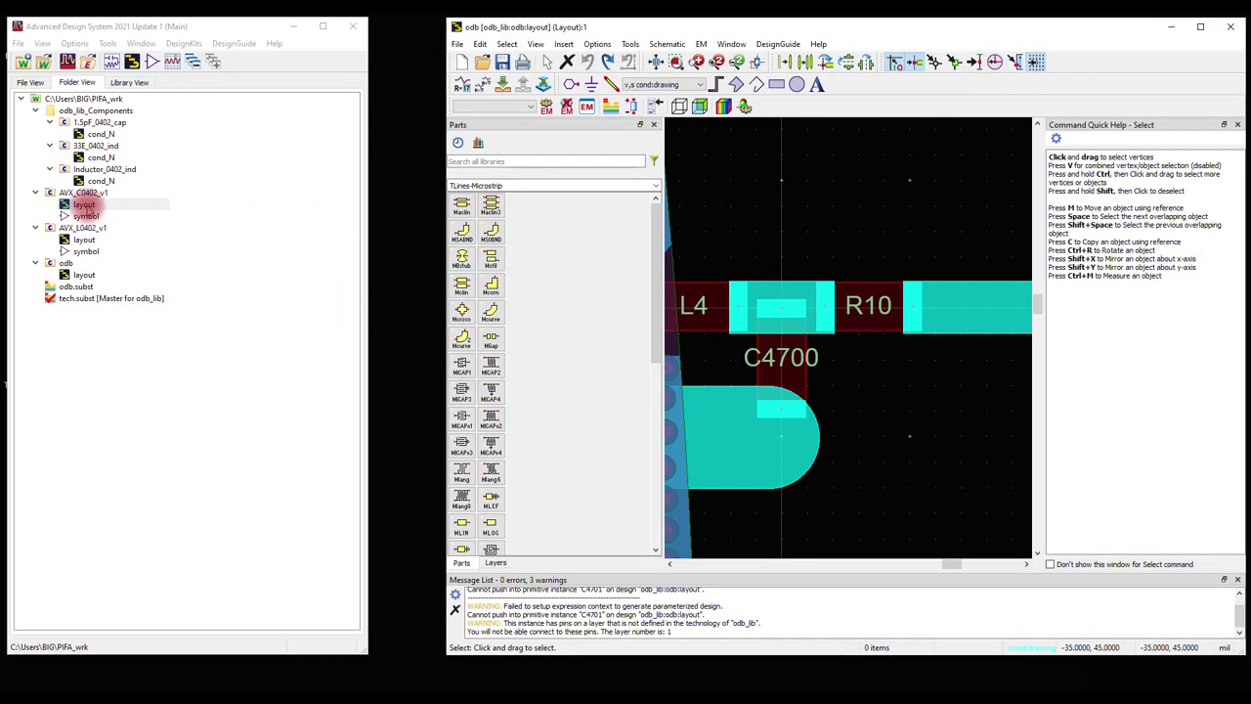
- In the maximized AVX_C0402_v1 layout, put the right pad and pin P1 on cond:drawing
double_click(84, 206)
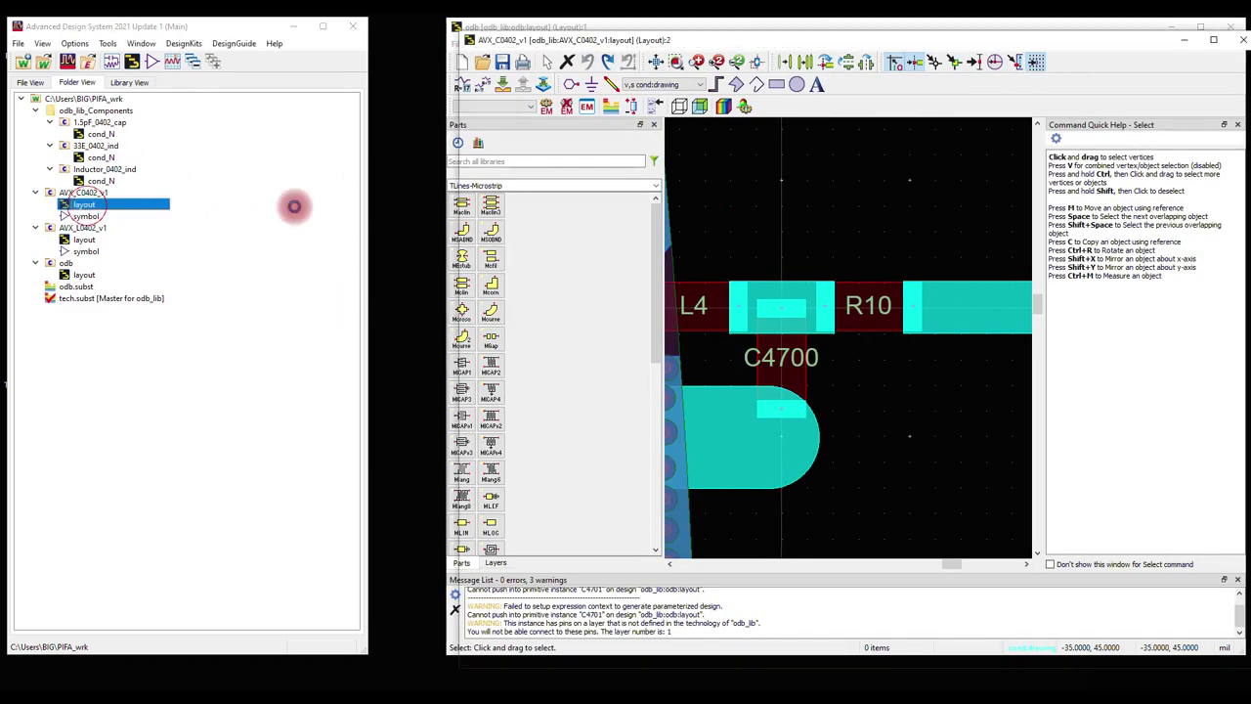
click(1211, 39)
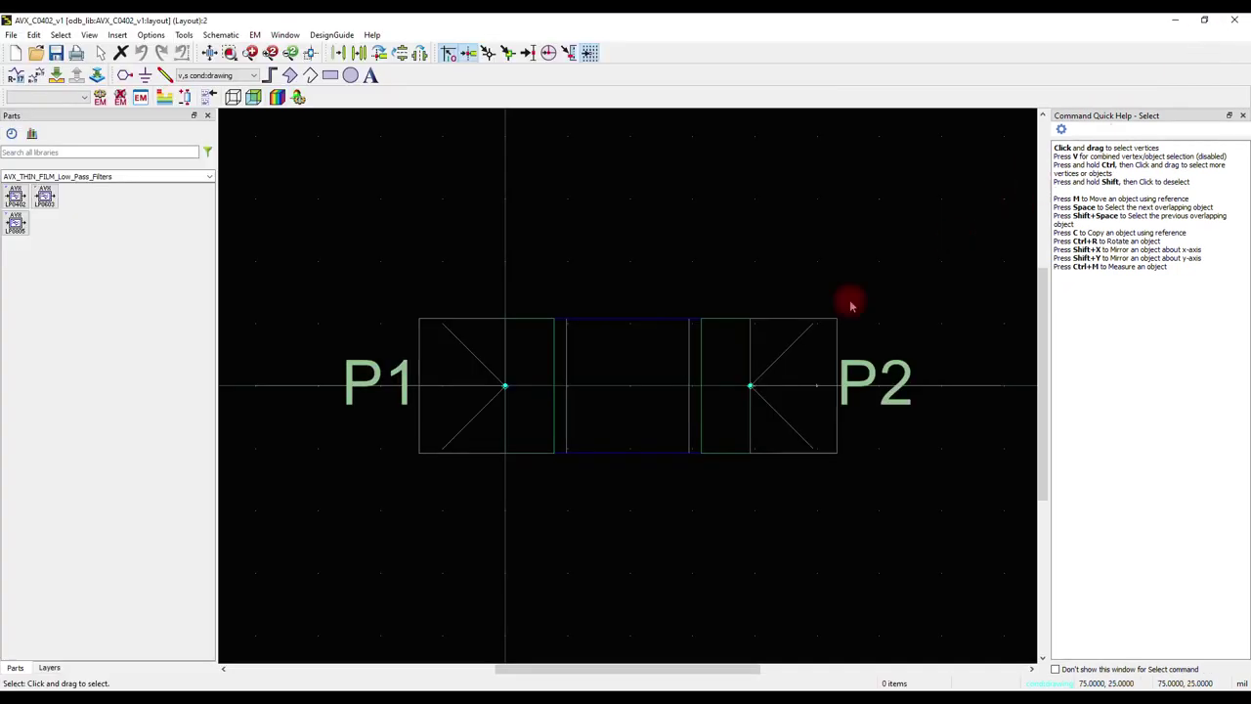
click(705, 332)
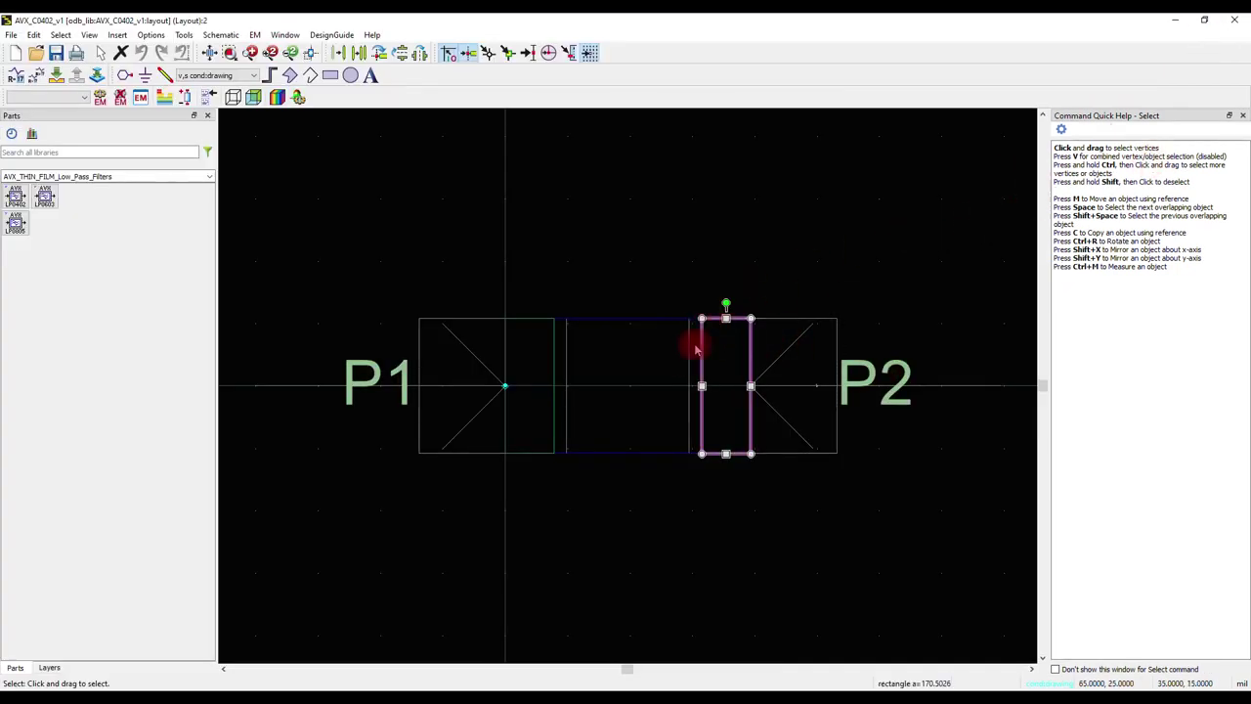
double_click(702, 352)
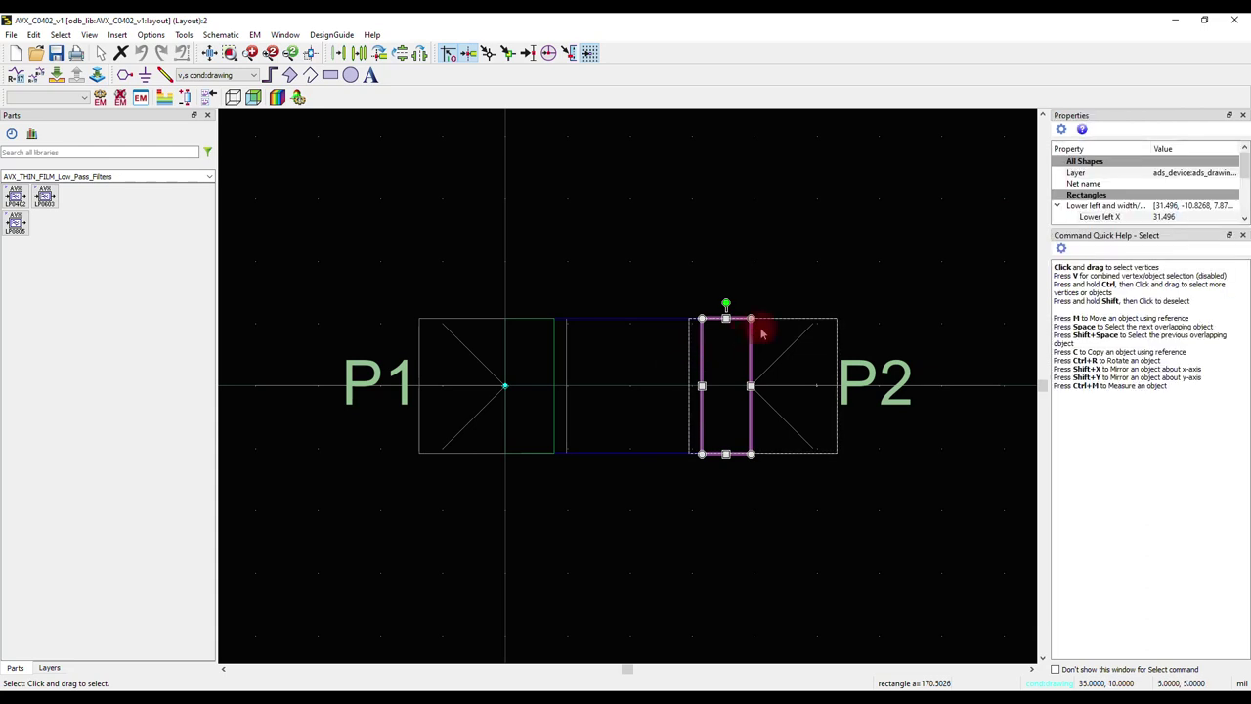
click(1211, 177)
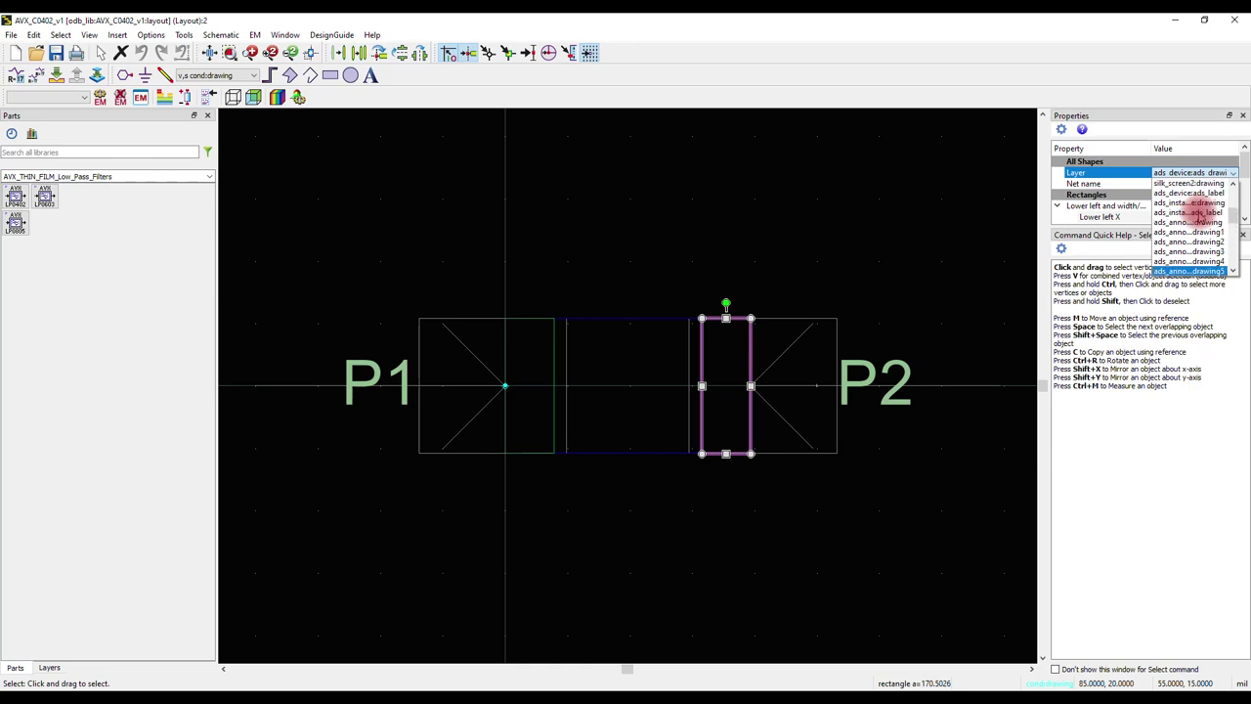
scroll(1192, 223, up, 1)
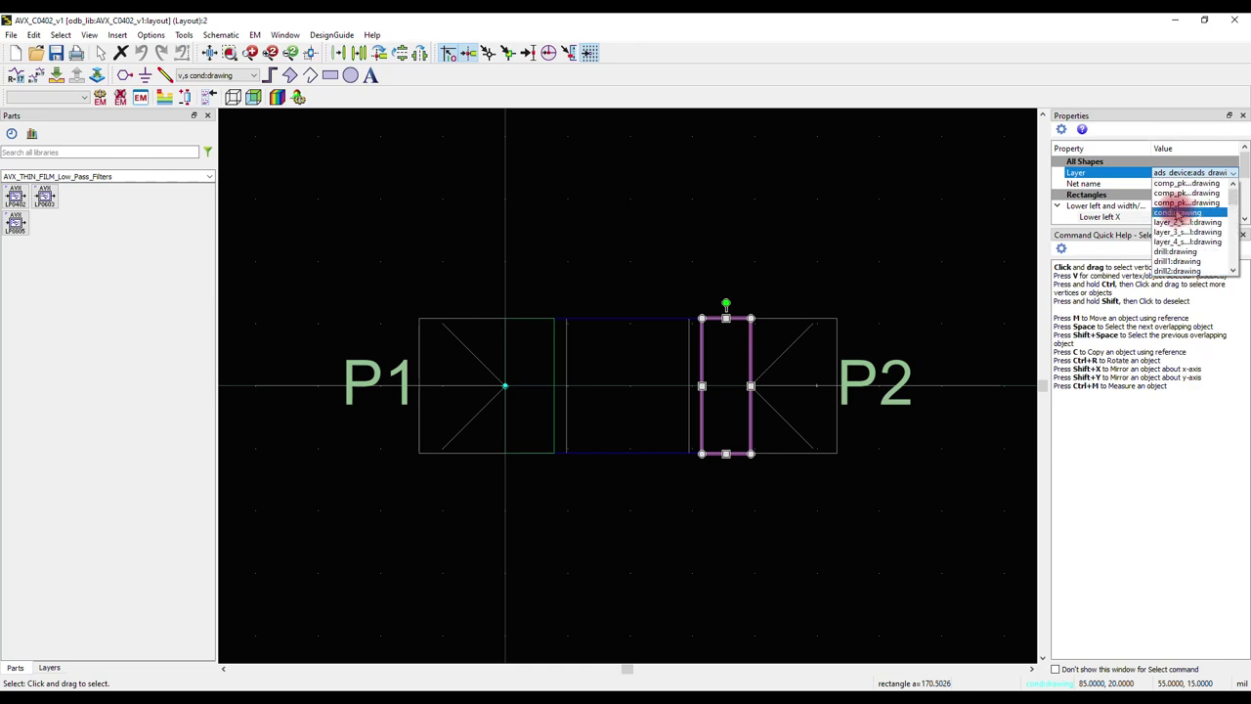
click(1185, 212)
click(754, 224)
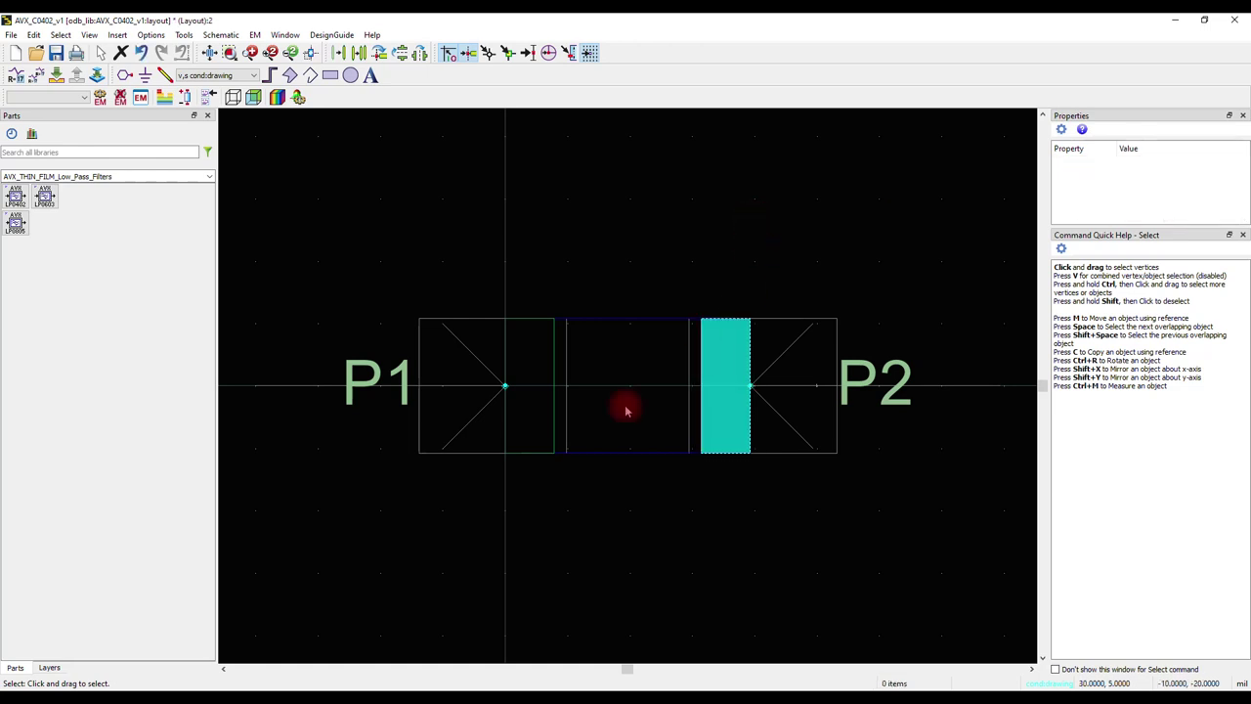
click(500, 384)
click(1183, 170)
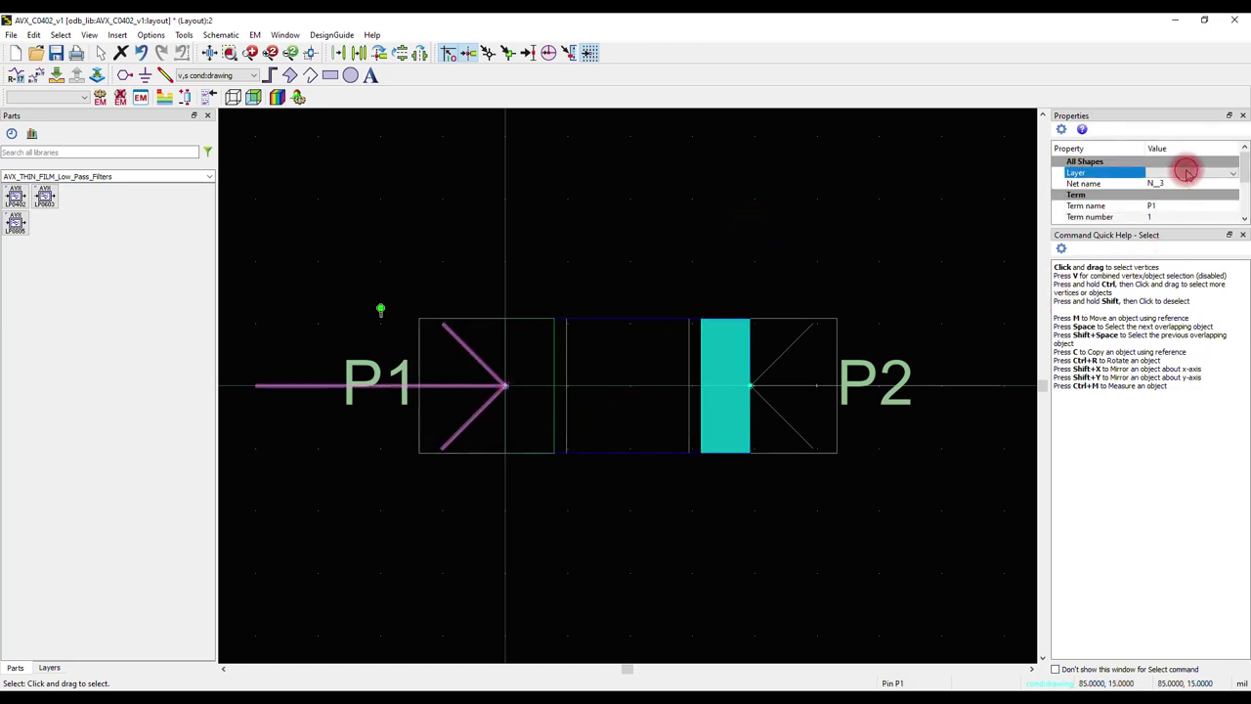
click(1184, 170)
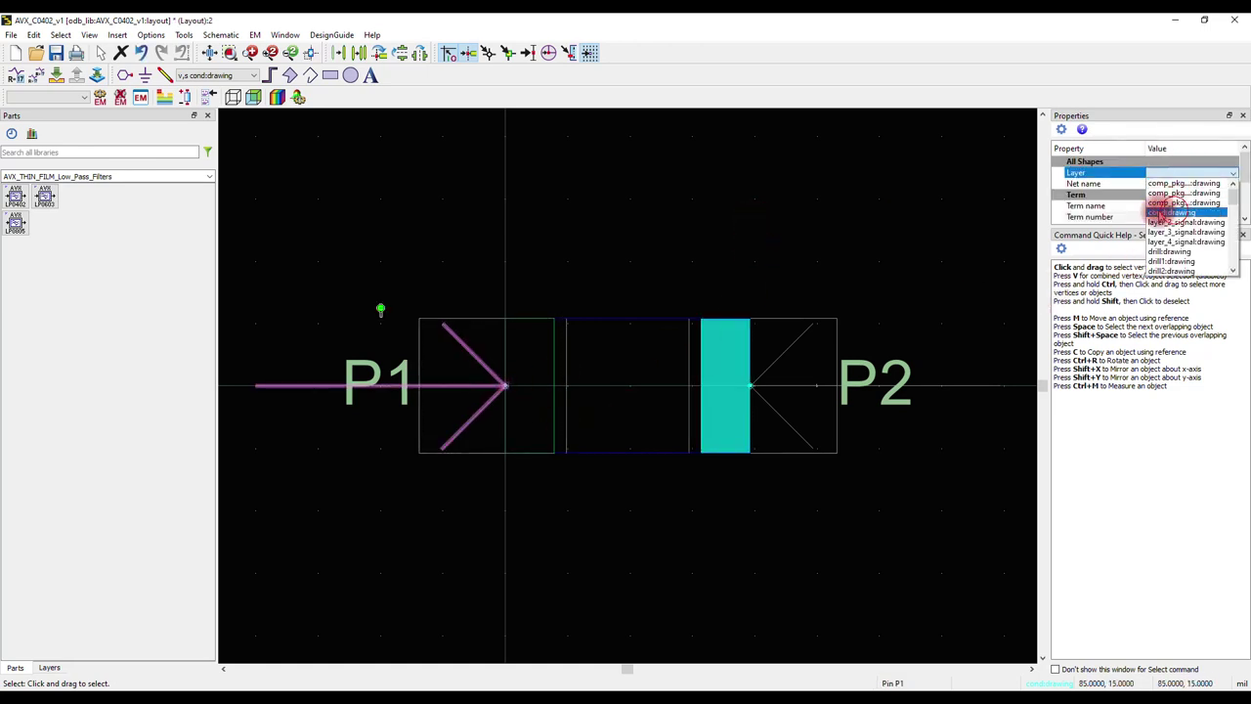
click(1161, 212)
click(729, 228)
- Put the left pad and pin P2 on cond:drawing, then open the AVX_L0402_v1 layout
click(514, 365)
click(1209, 212)
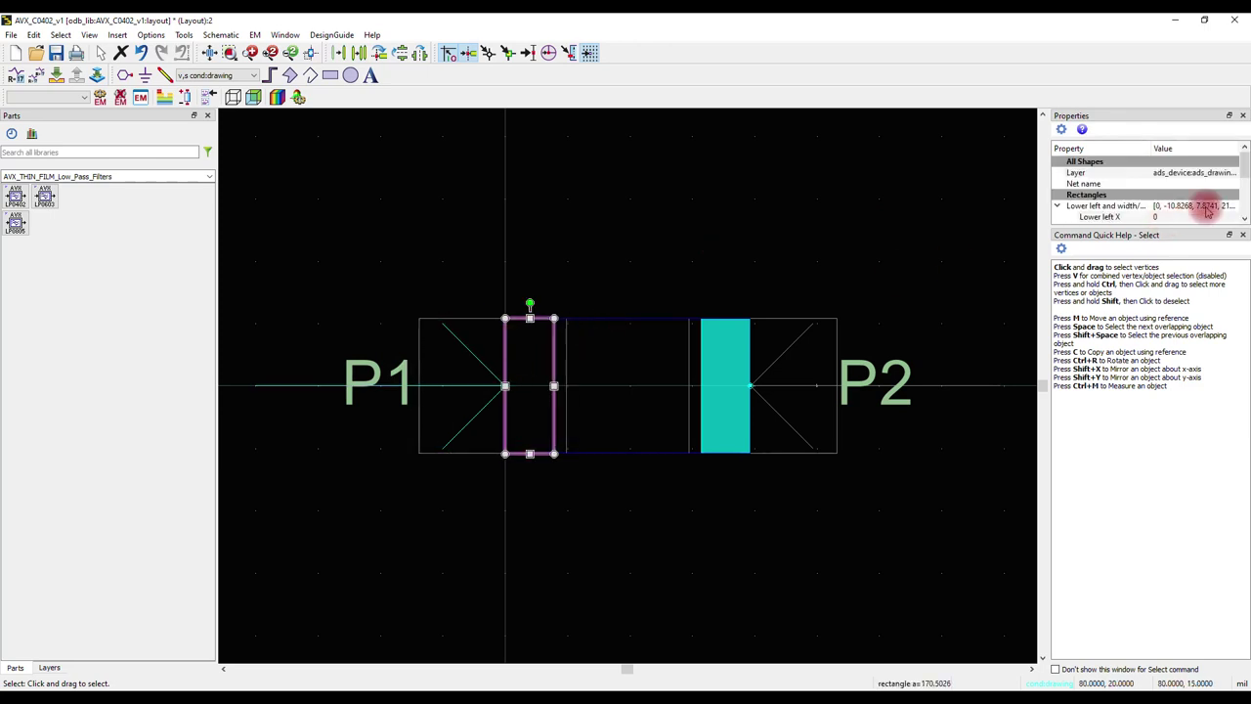
click(1211, 172)
click(1212, 172)
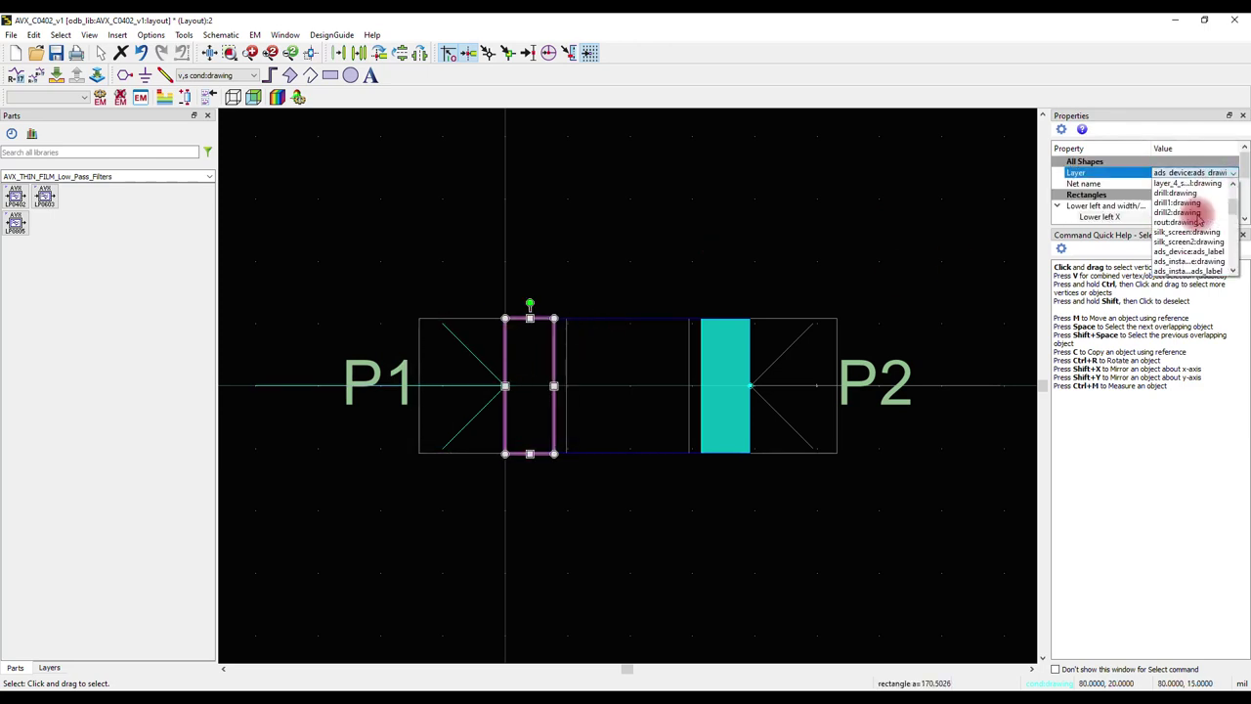
click(531, 220)
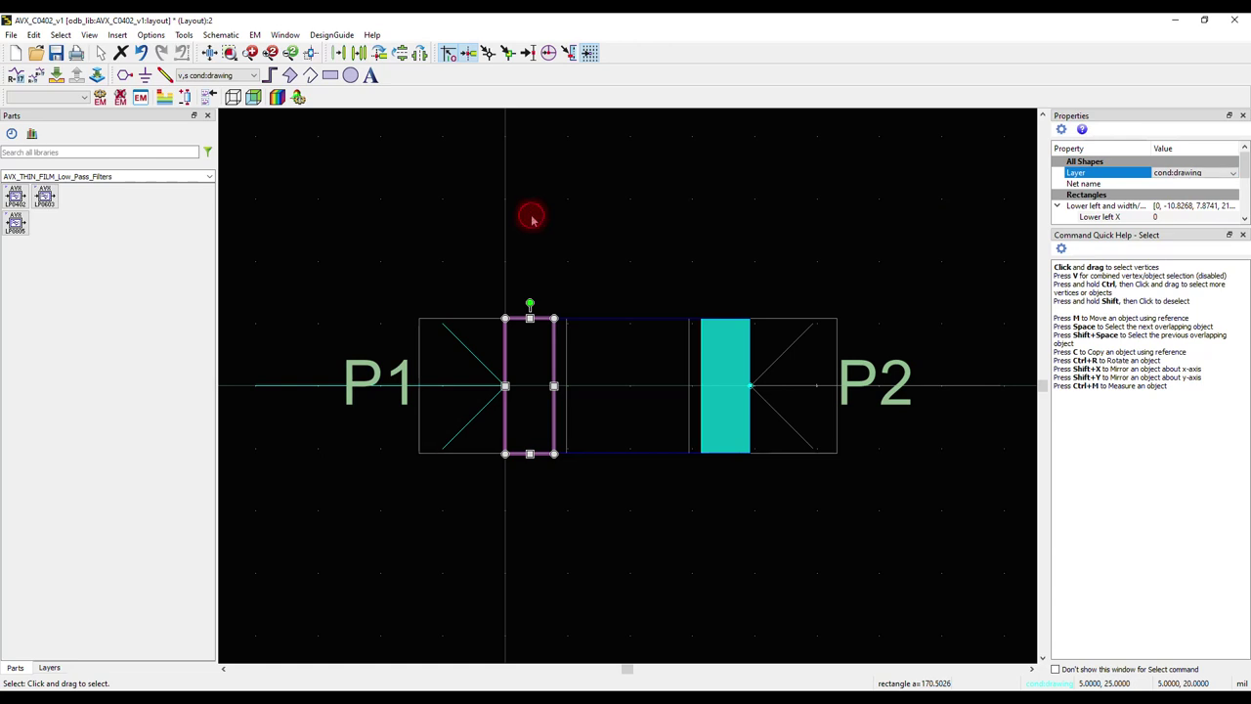
click(765, 368)
click(775, 368)
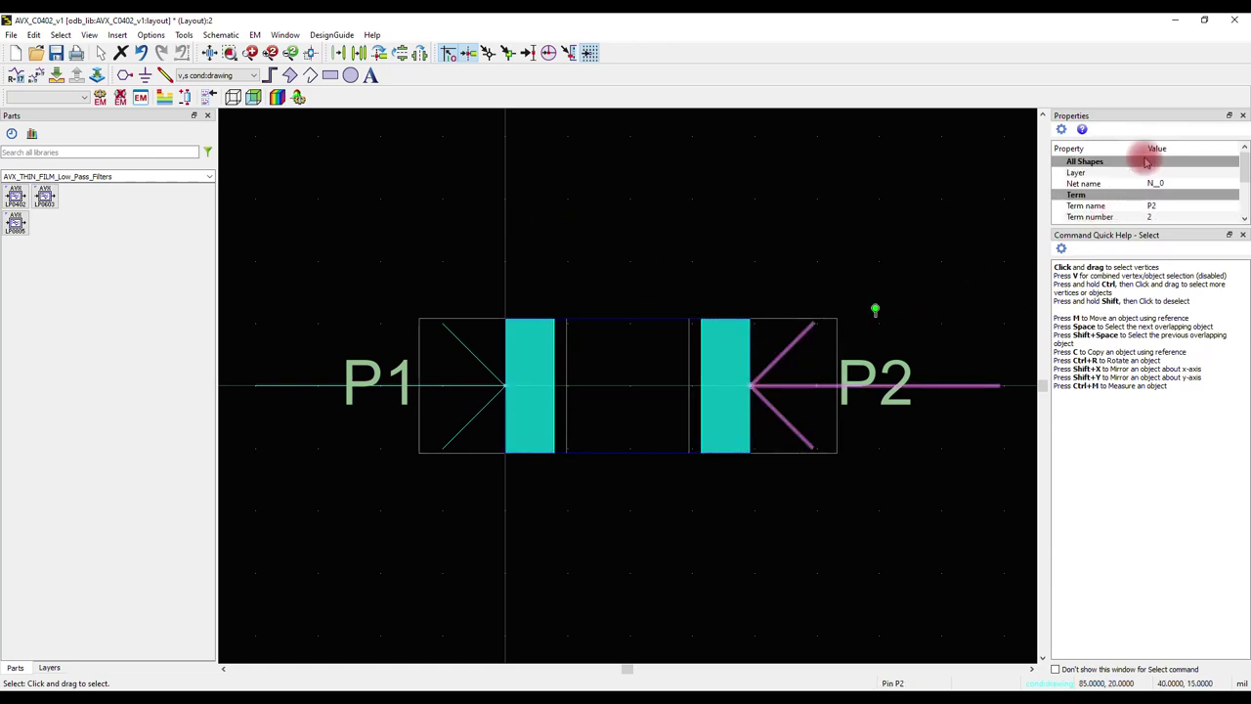
click(1183, 173)
click(1183, 173)
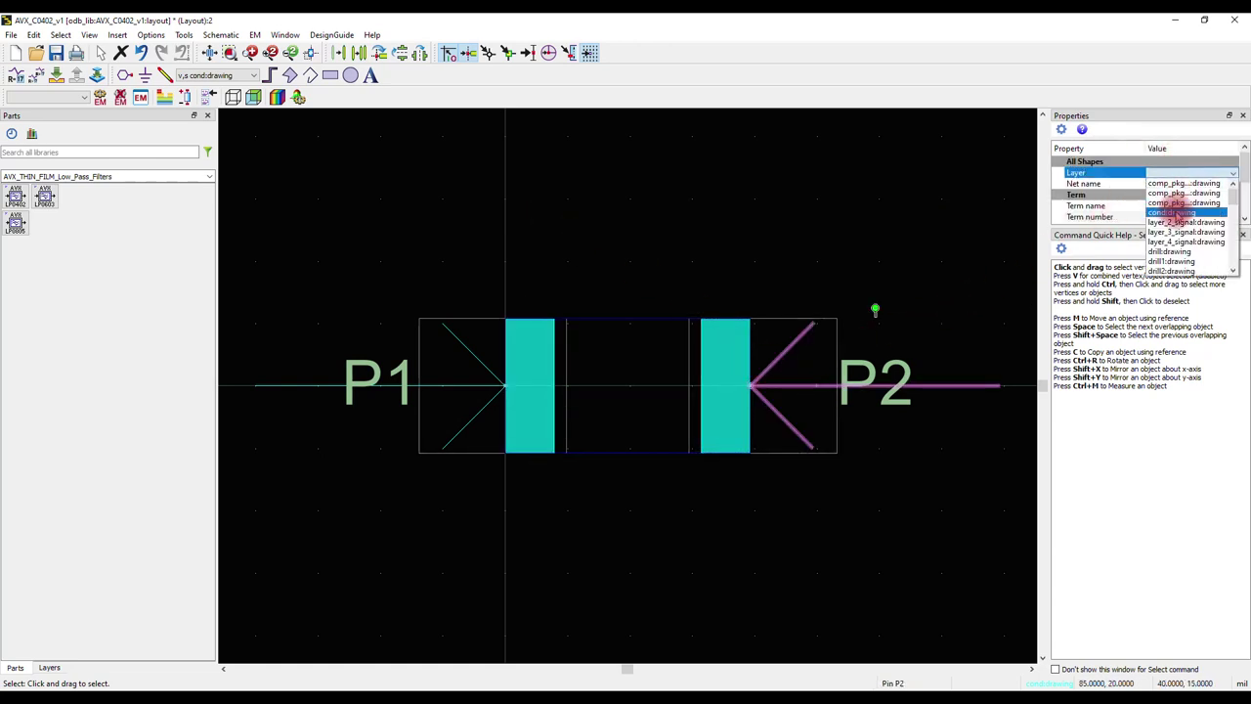
click(1173, 212)
click(790, 201)
click(755, 255)
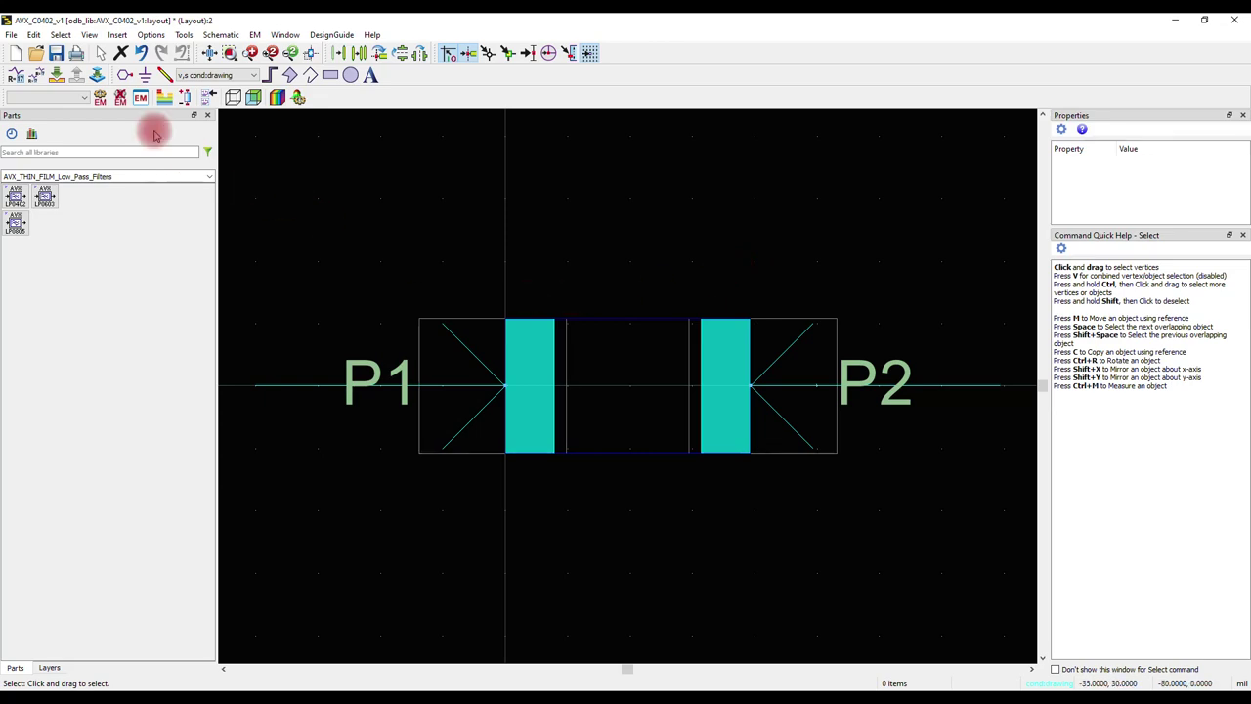
click(606, 298)
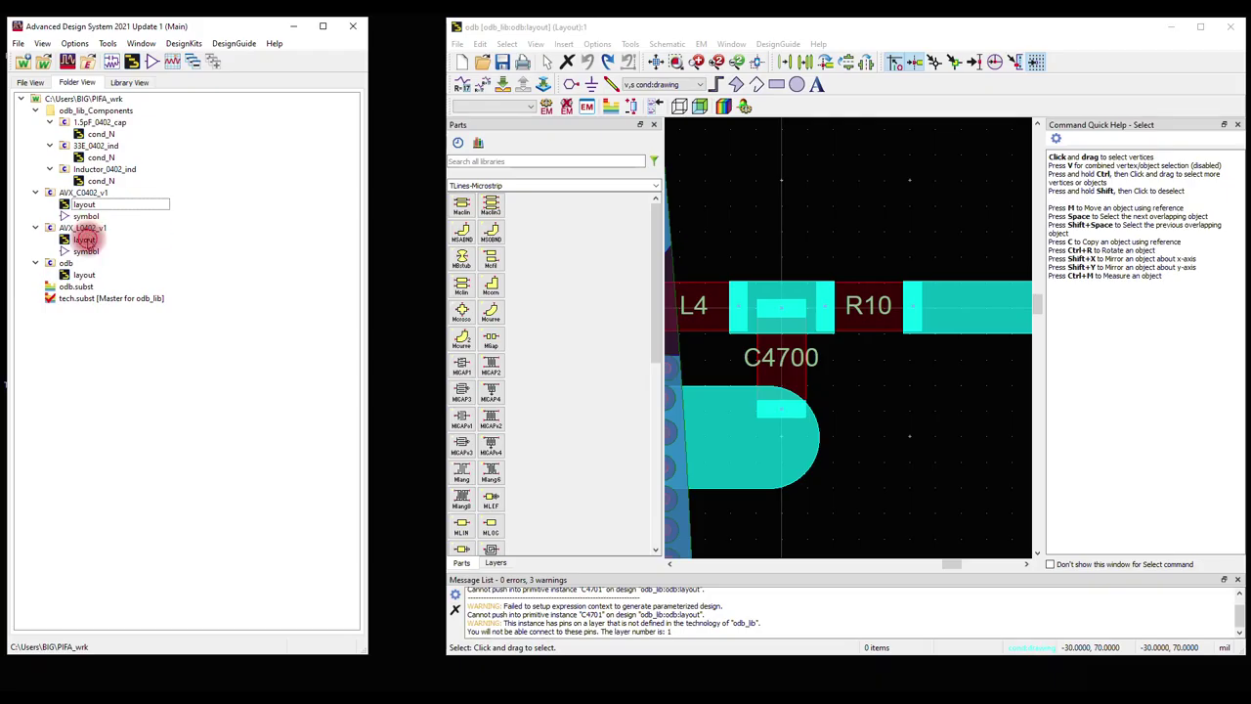
double_click(86, 239)
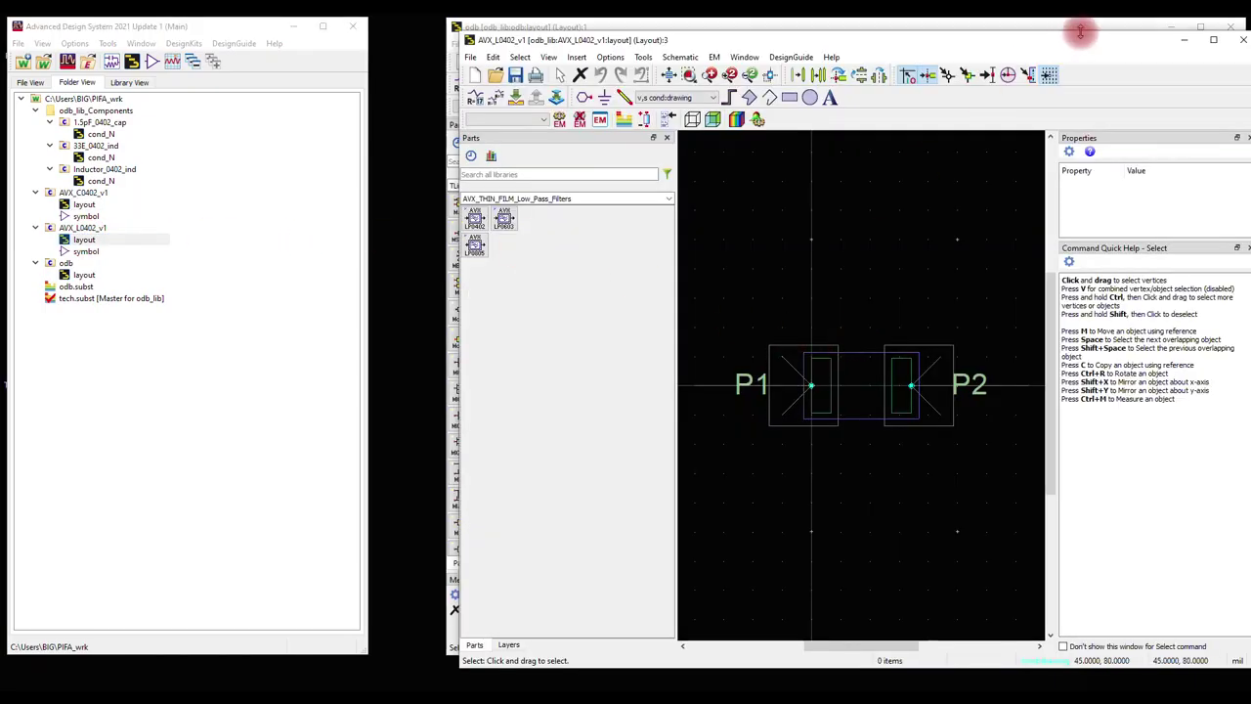
- Put the AVX_L0402_v1 inner left pad and pin P1 on the cond:drawing layer
drag(1103, 40, 899, 42)
click(1008, 47)
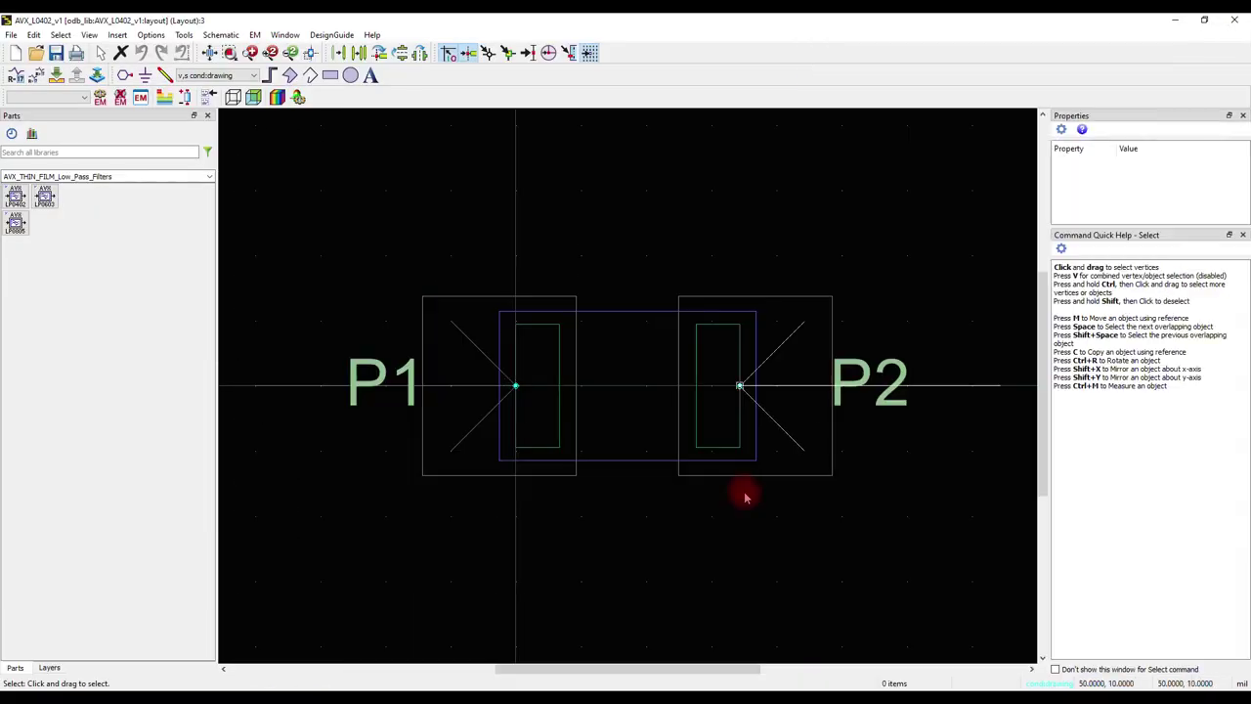
click(522, 366)
click(521, 360)
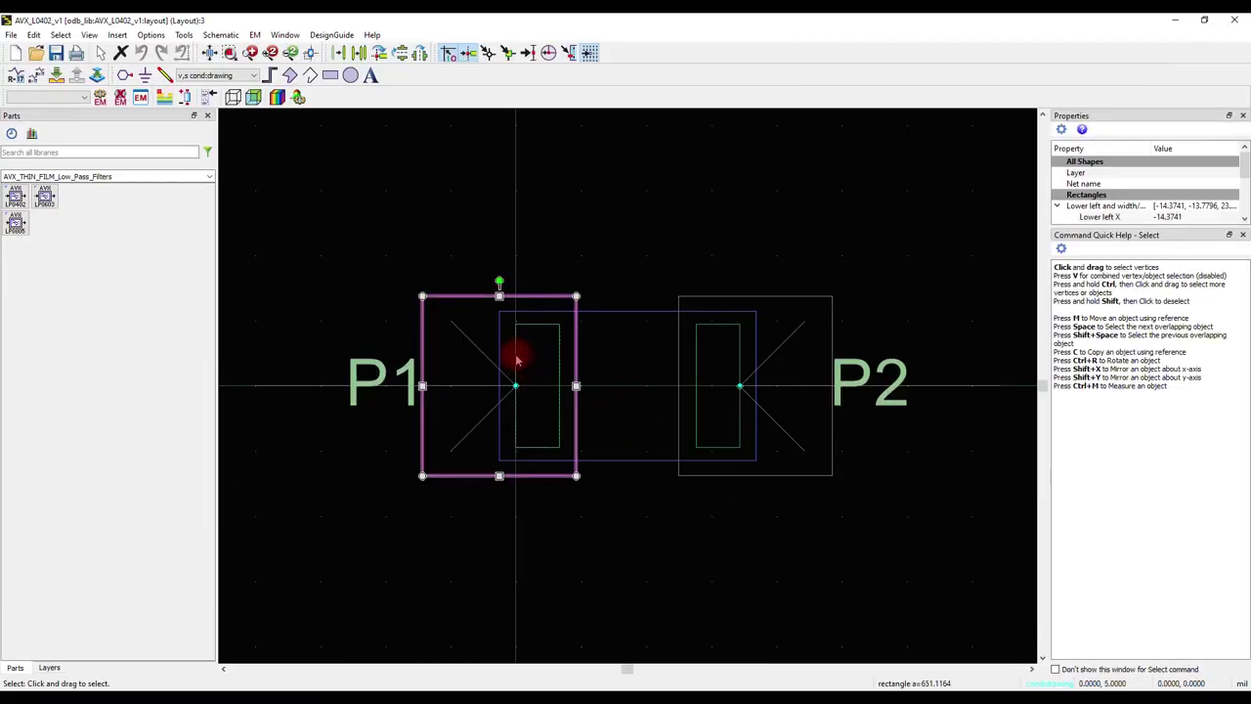
click(516, 361)
click(1184, 173)
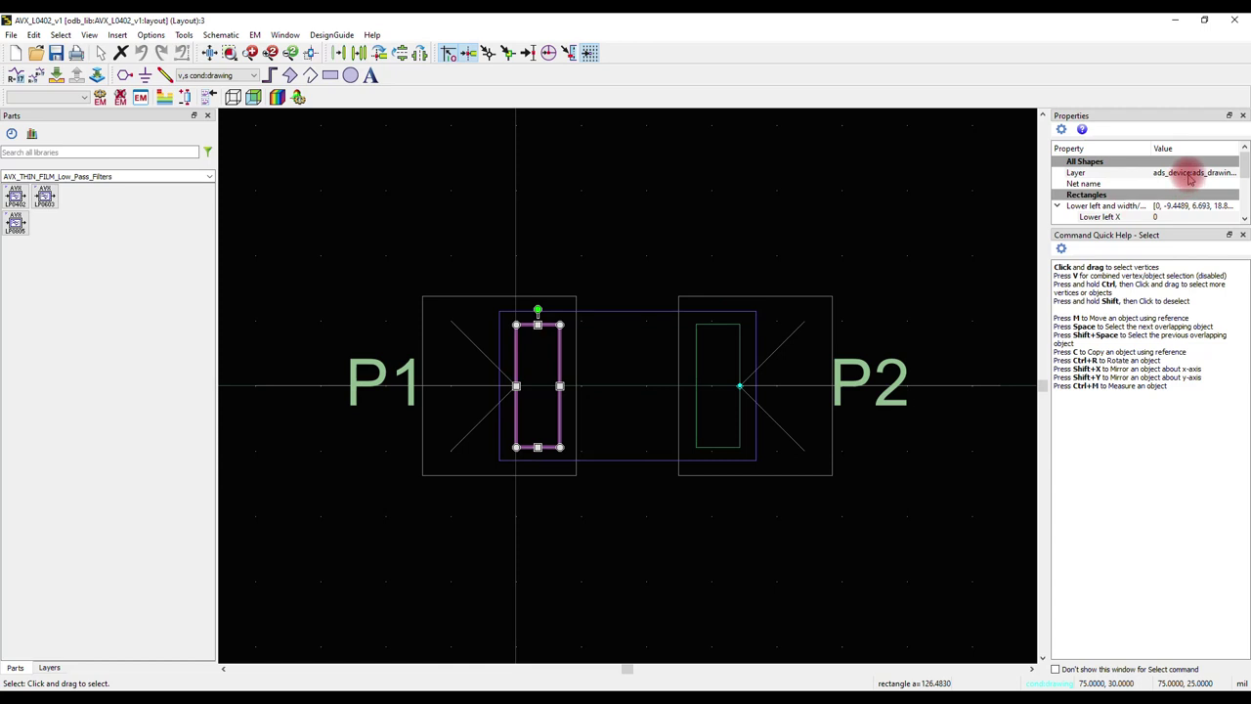
click(1188, 173)
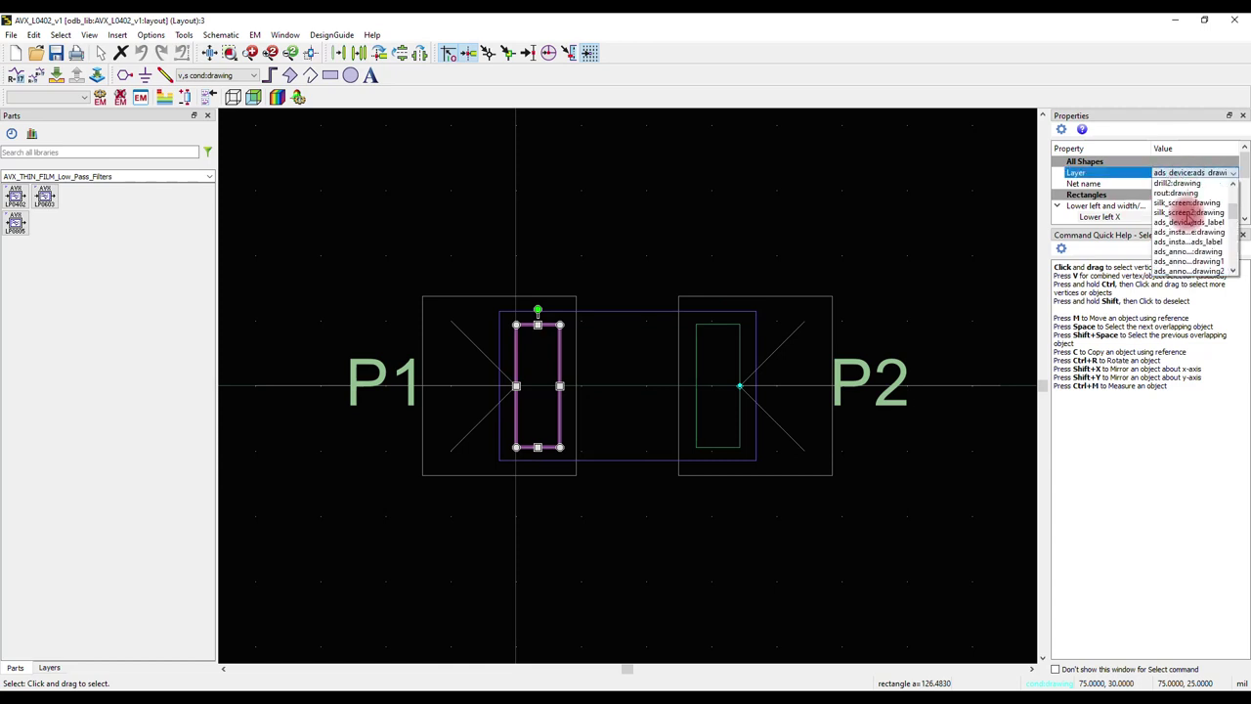
scroll(1182, 206, up, 2)
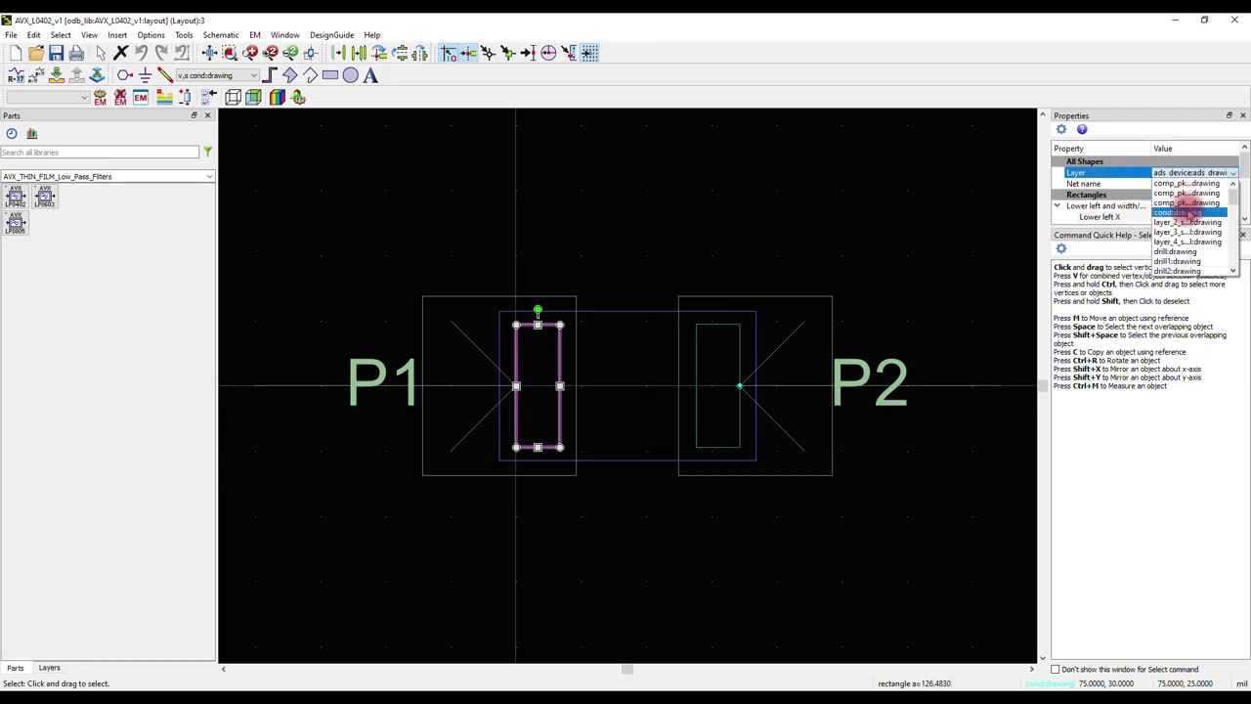
click(1185, 213)
click(694, 215)
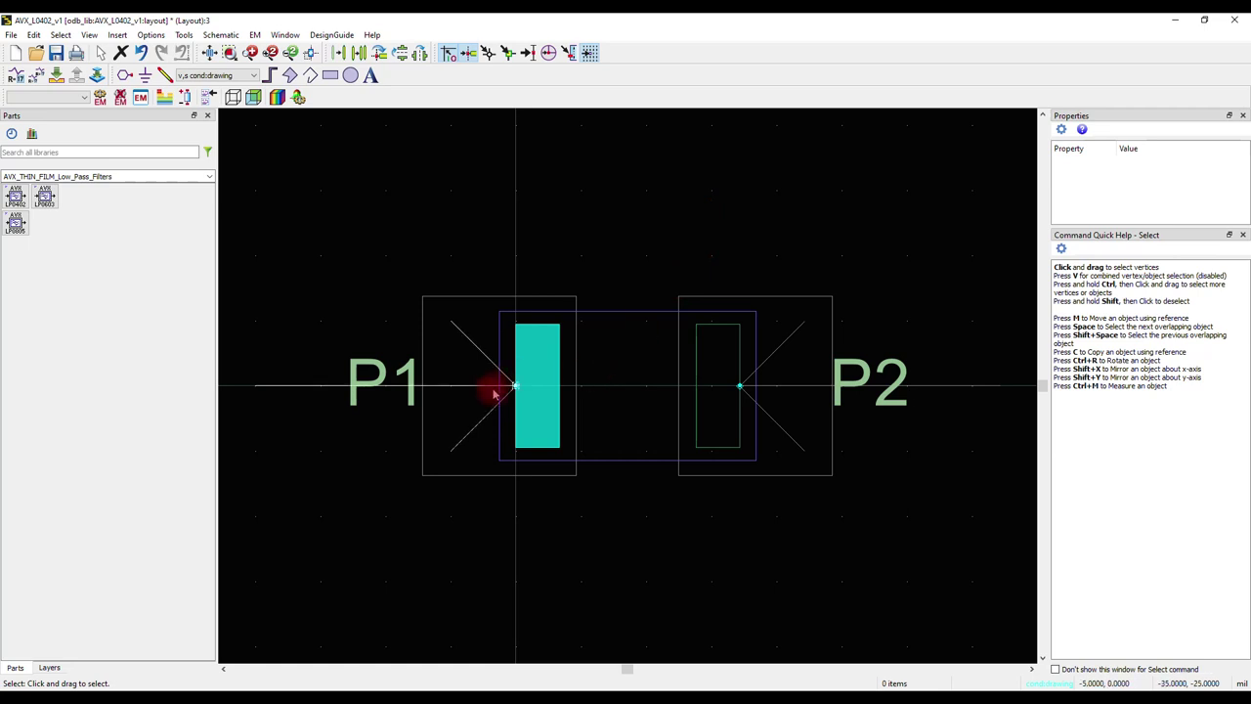
click(493, 394)
click(1183, 173)
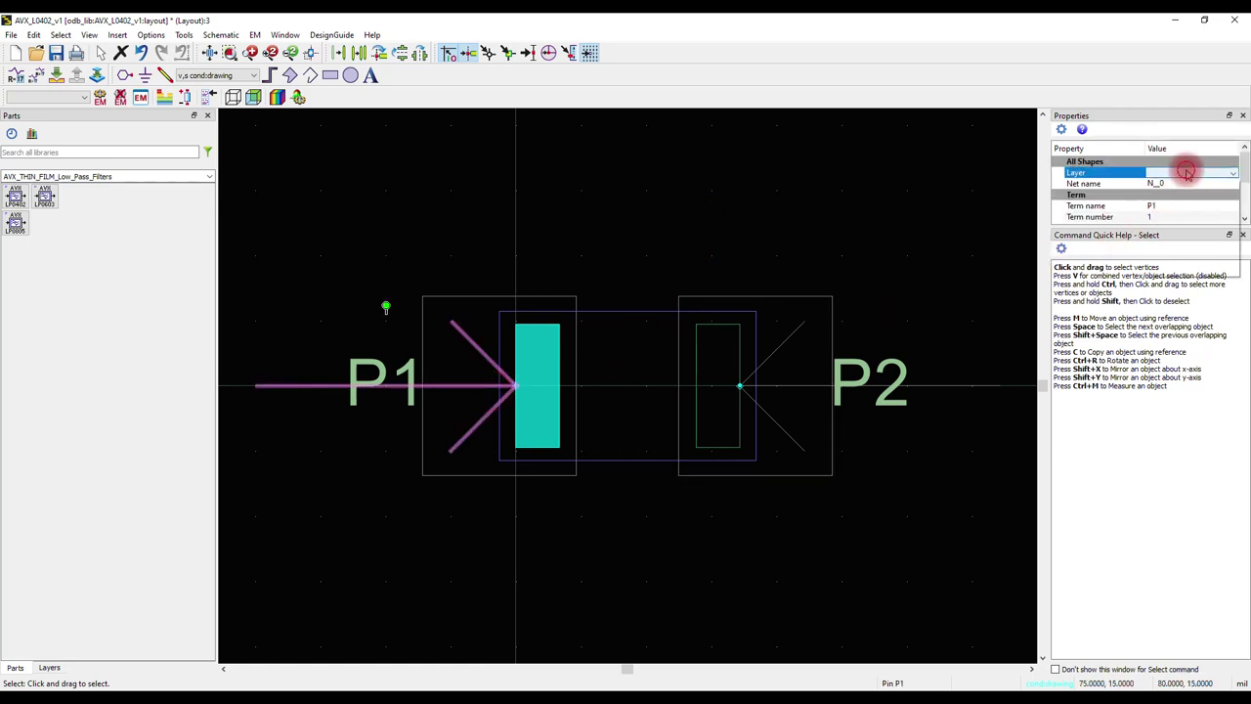
click(1185, 213)
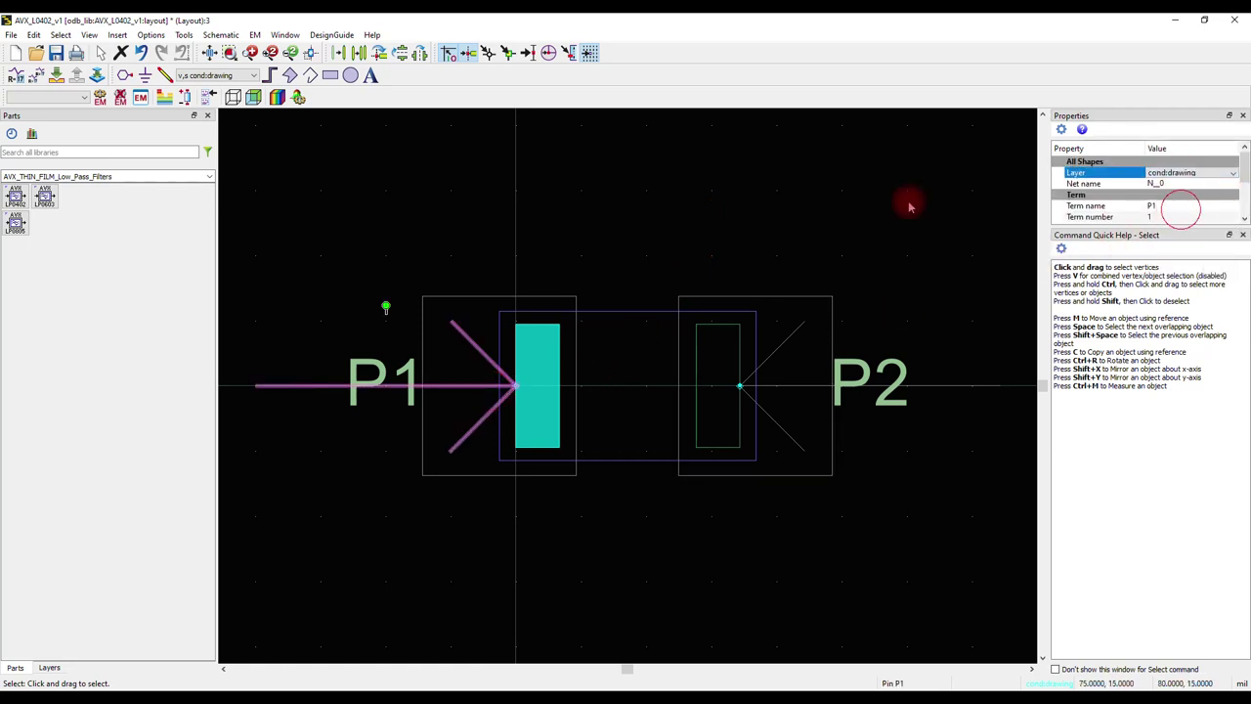
click(657, 207)
- Move pin P2 and the right pad rectangle onto cond:drawing as well
click(818, 385)
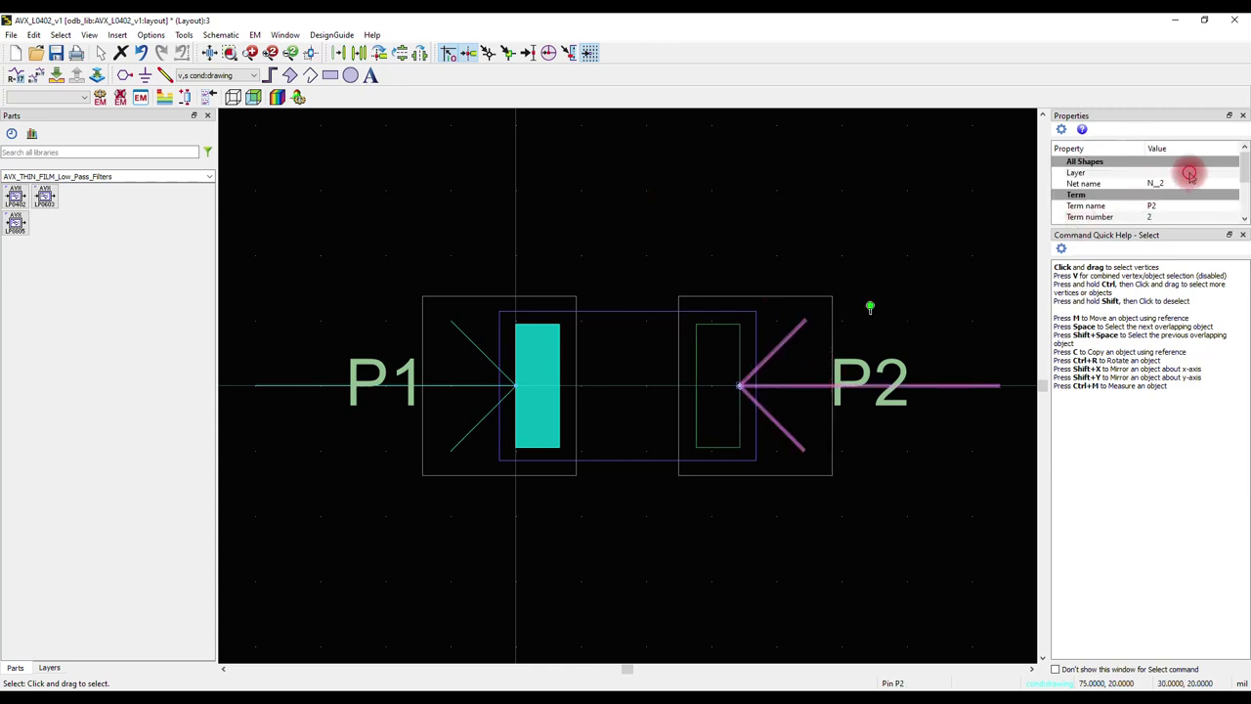
click(1185, 172)
click(1181, 201)
click(775, 124)
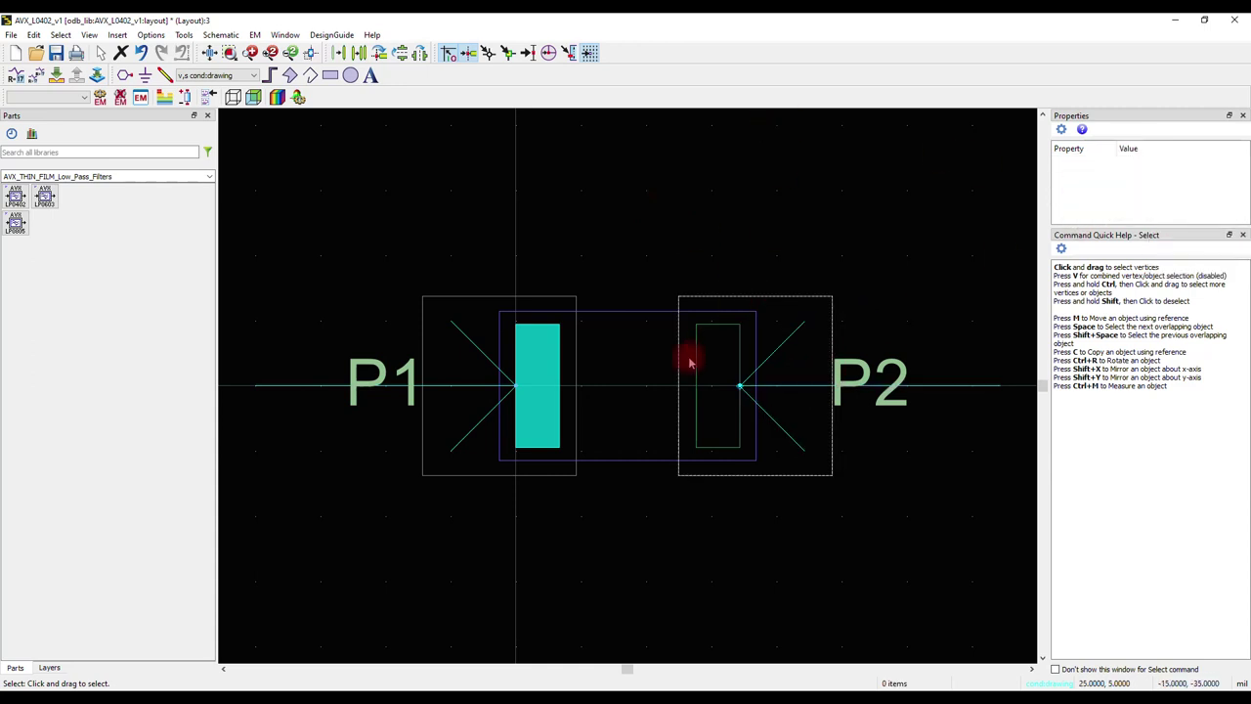
click(739, 357)
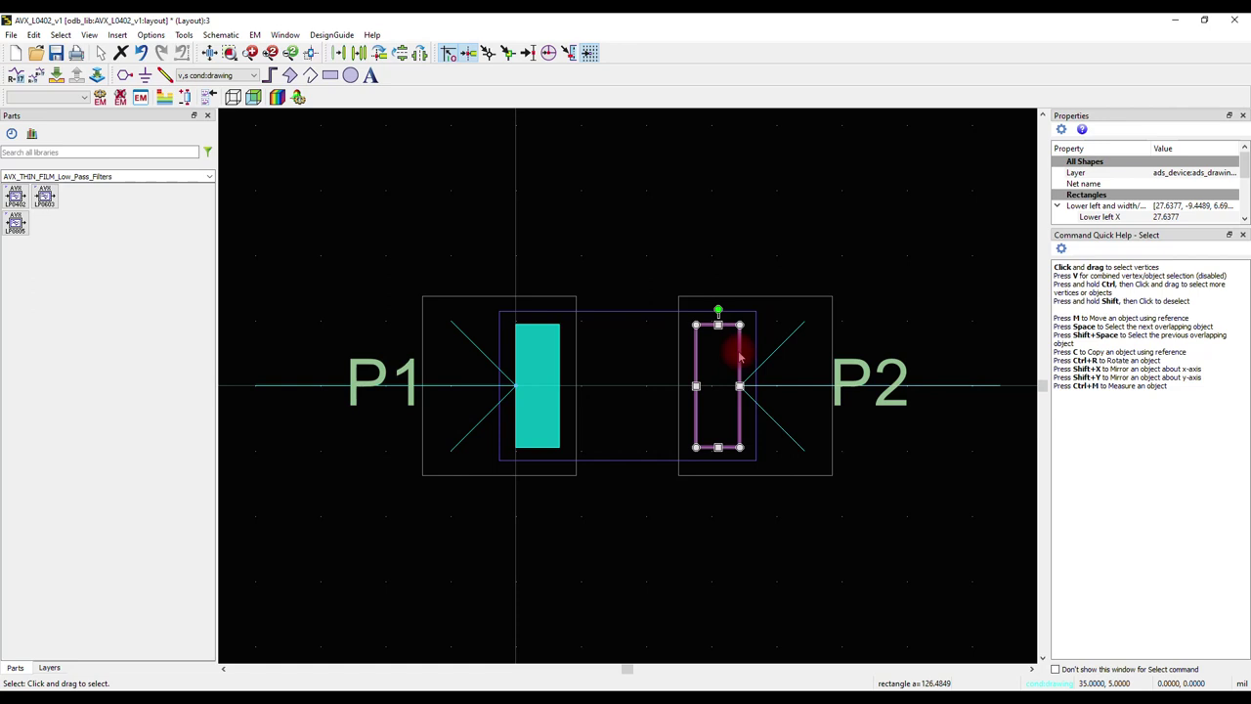
click(1206, 173)
click(1206, 173)
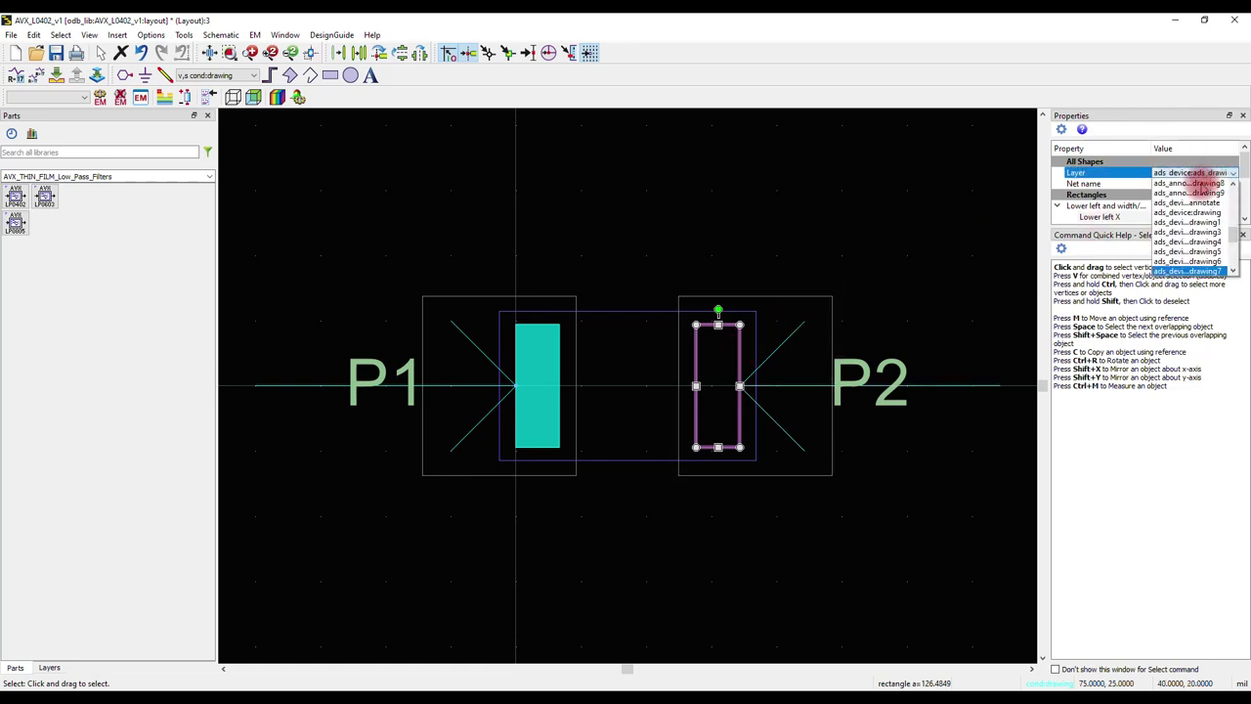
scroll(1206, 186, down, 4)
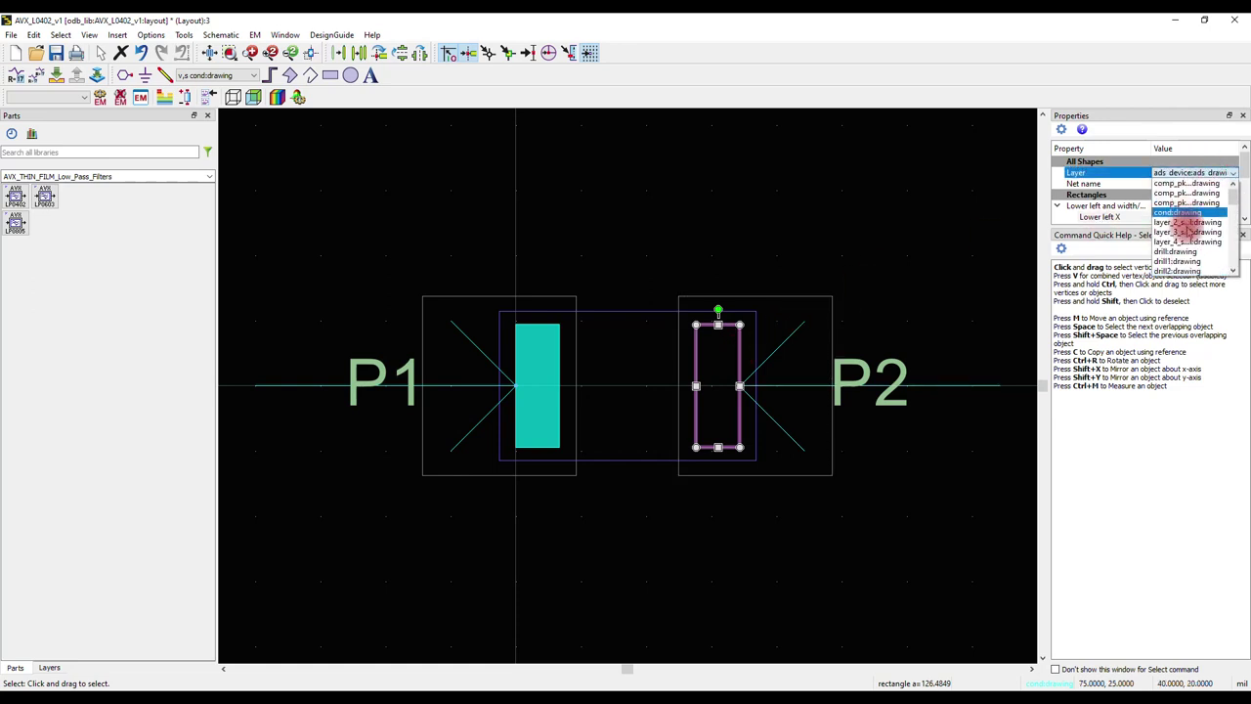
click(1184, 214)
click(762, 274)
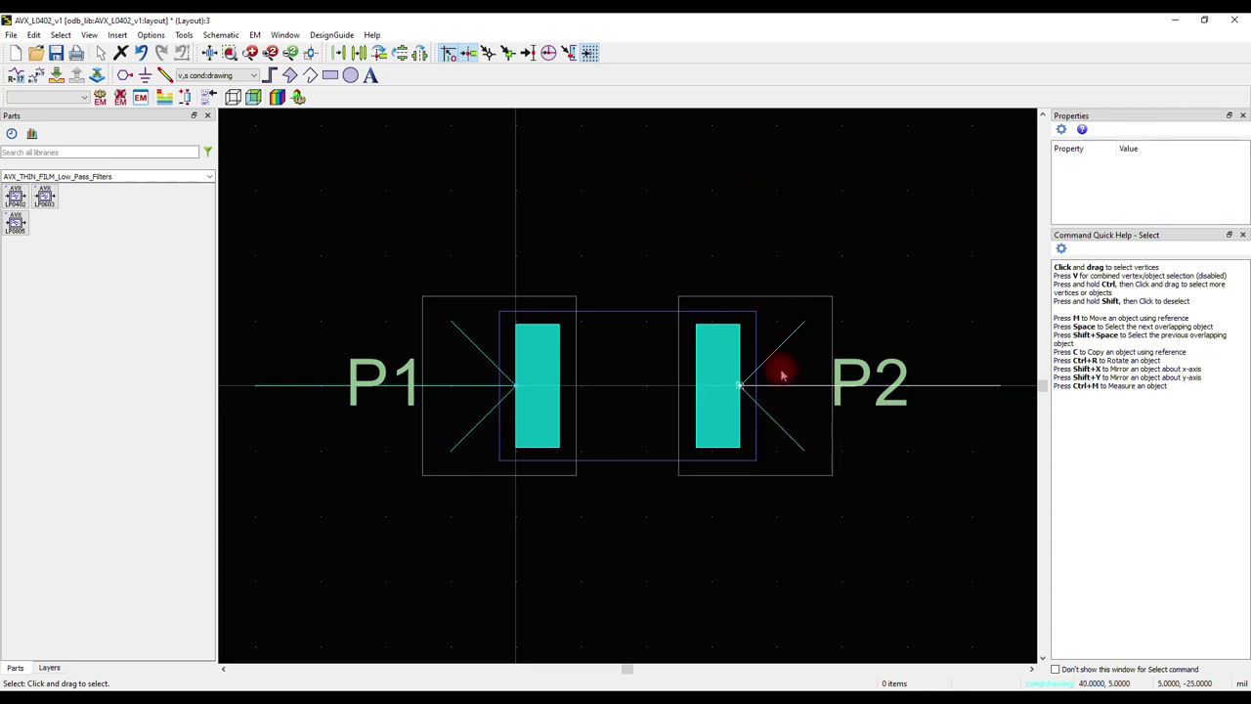
click(641, 98)
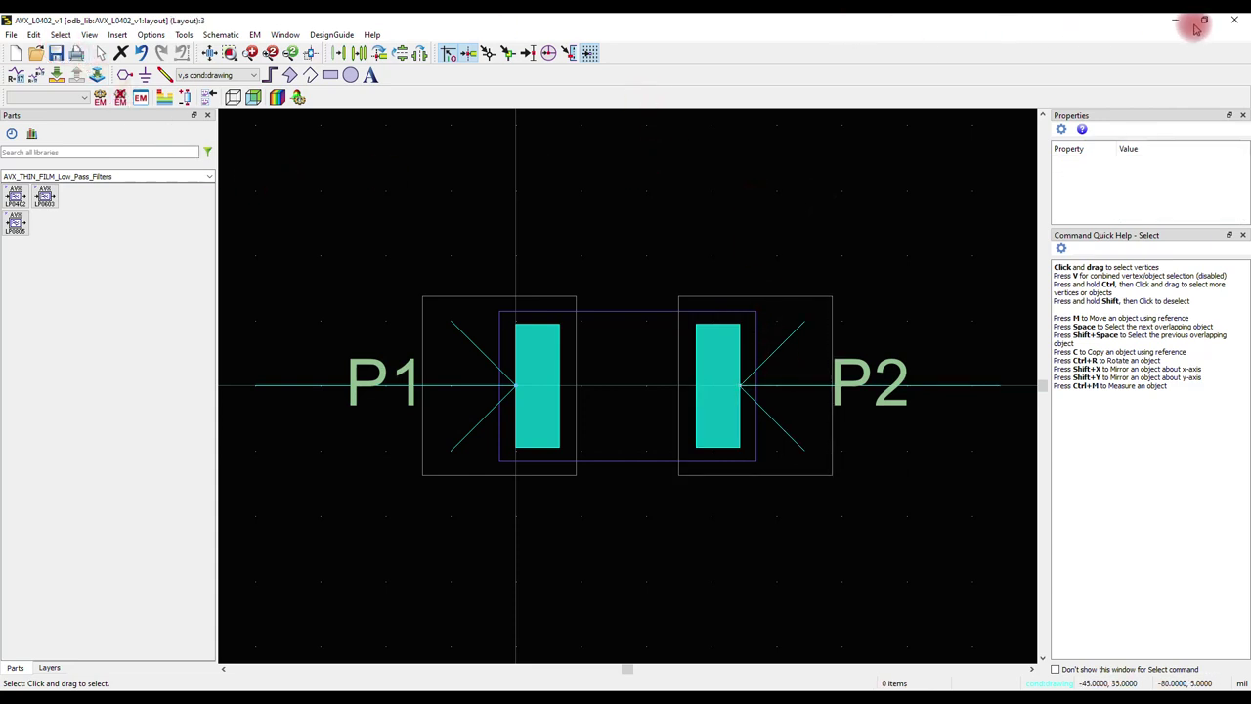
- Place an AVX_C0402_v1 instance, C4701, over the C4700 footprint on the feed line
click(1234, 20)
drag(84, 204, 838, 229)
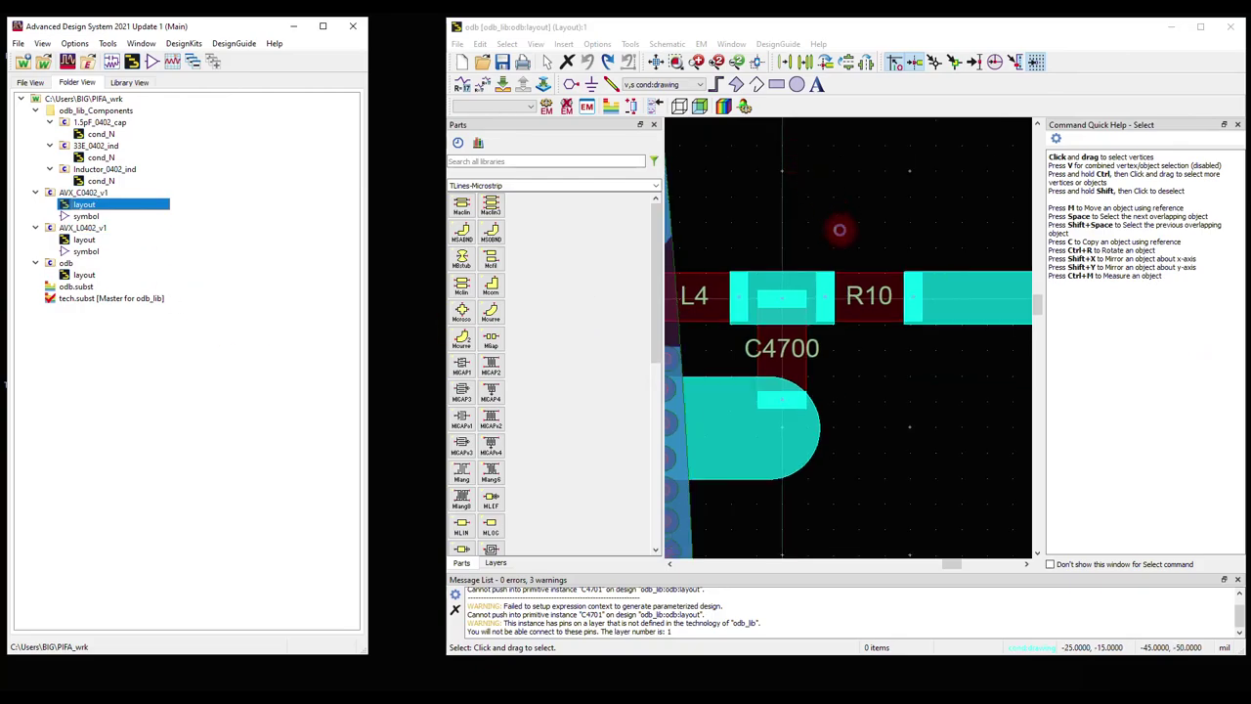
drag(739, 47, 532, 42)
click(824, 56)
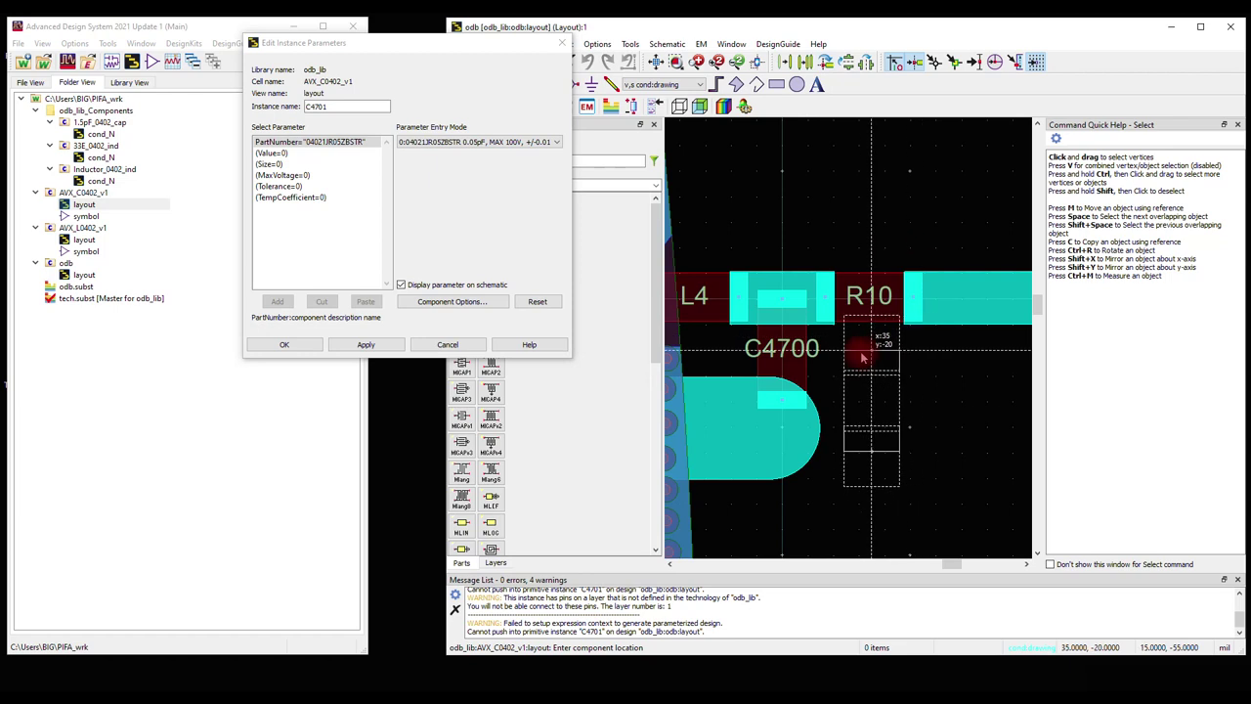
click(785, 303)
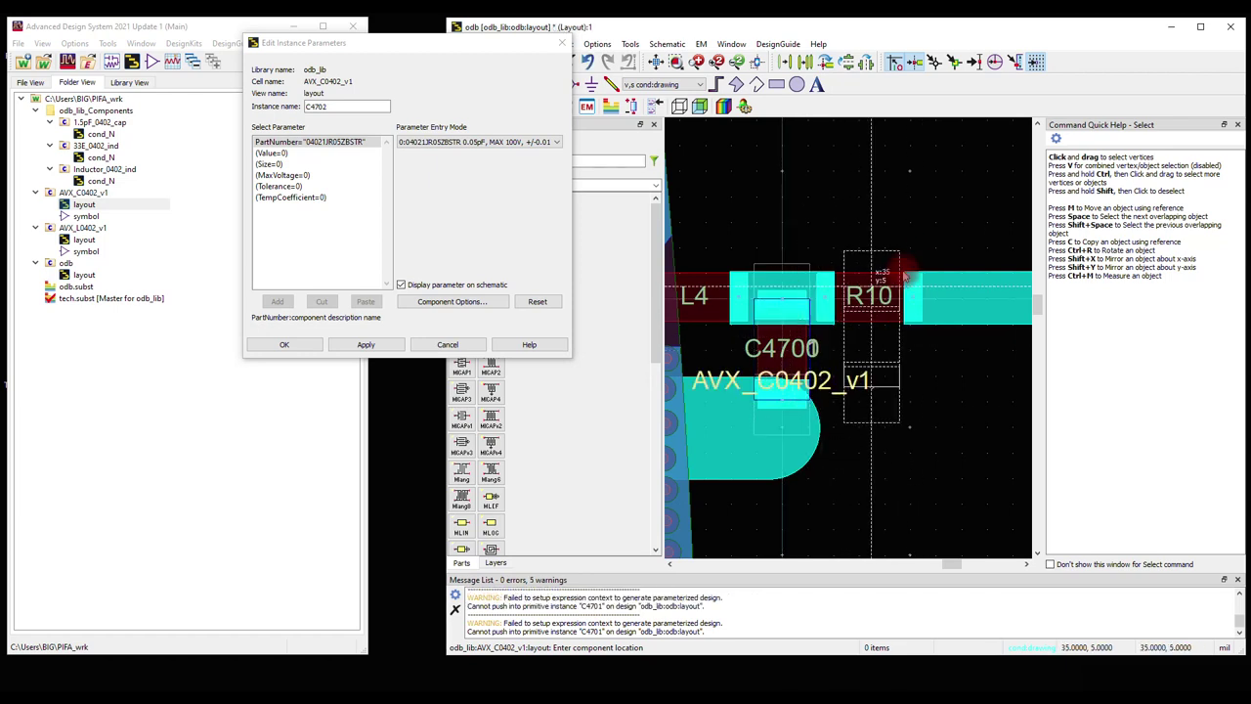
right_click(838, 194)
click(860, 202)
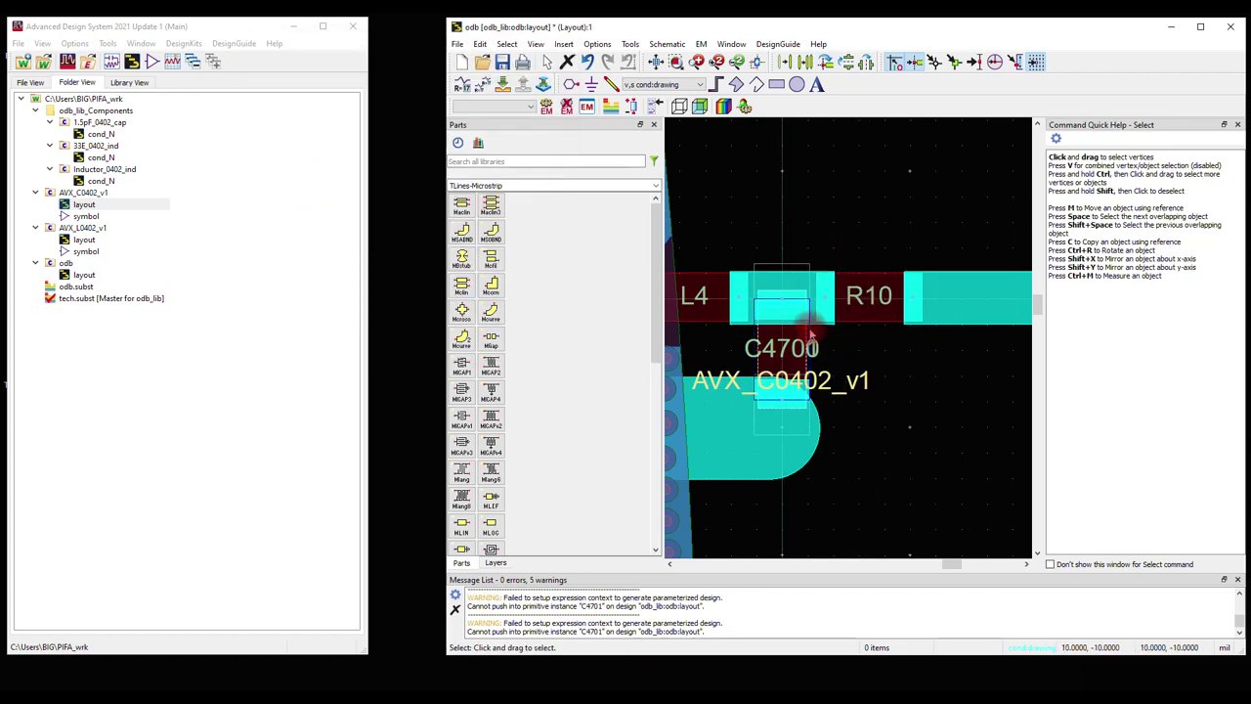
- Place an AVX_L0402_v1 inductor, L5, over L4 and maximize the layout window
drag(84, 239, 868, 311)
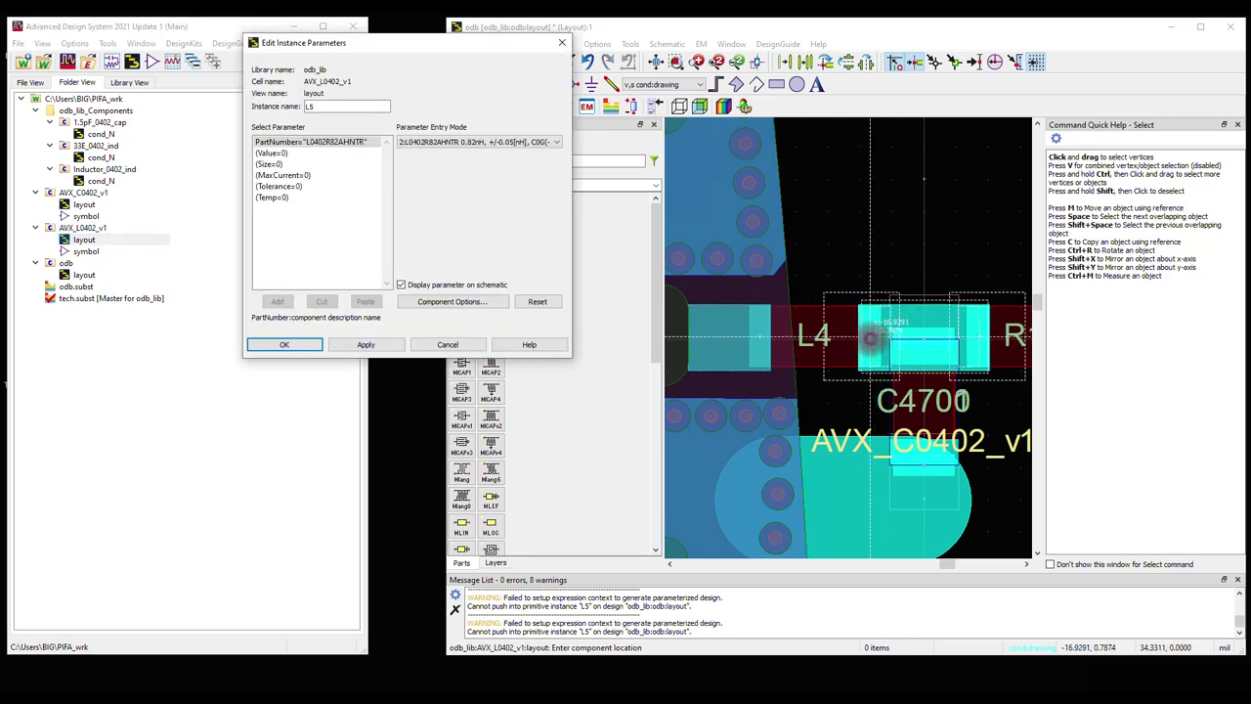
click(870, 337)
key(Escape)
scroll(862, 354, down, 2)
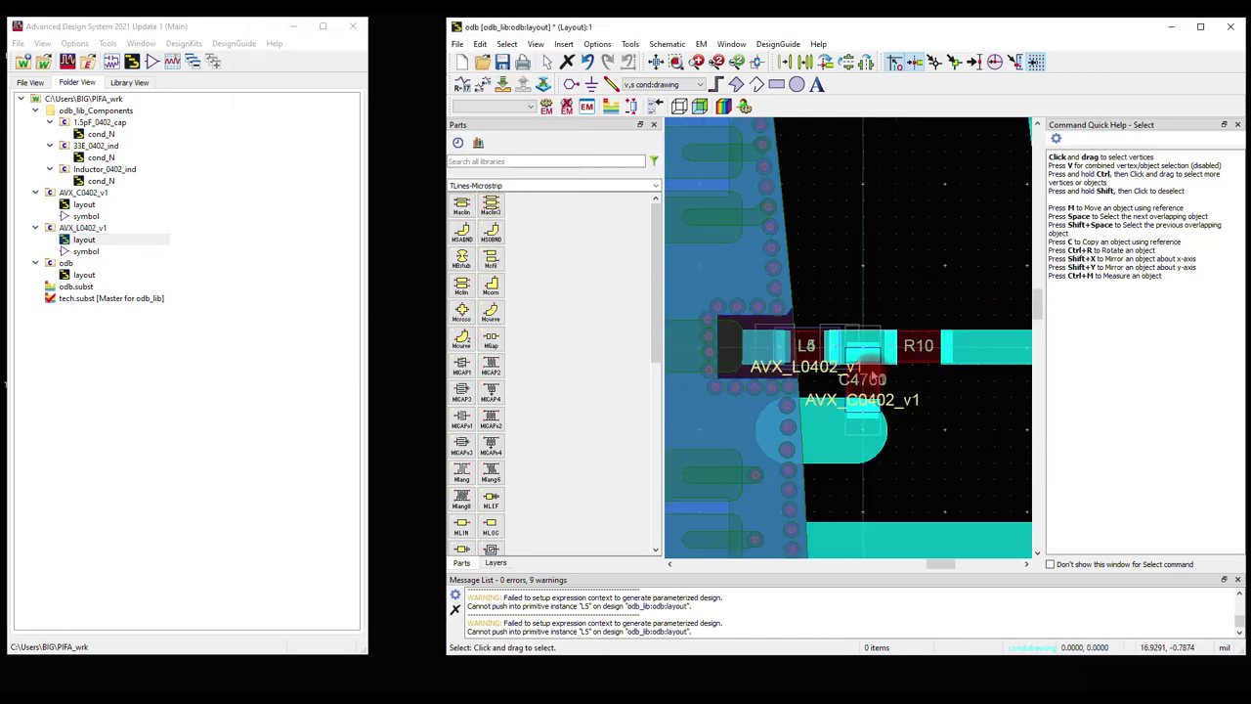
scroll(862, 369, up, 1)
key(super+Up)
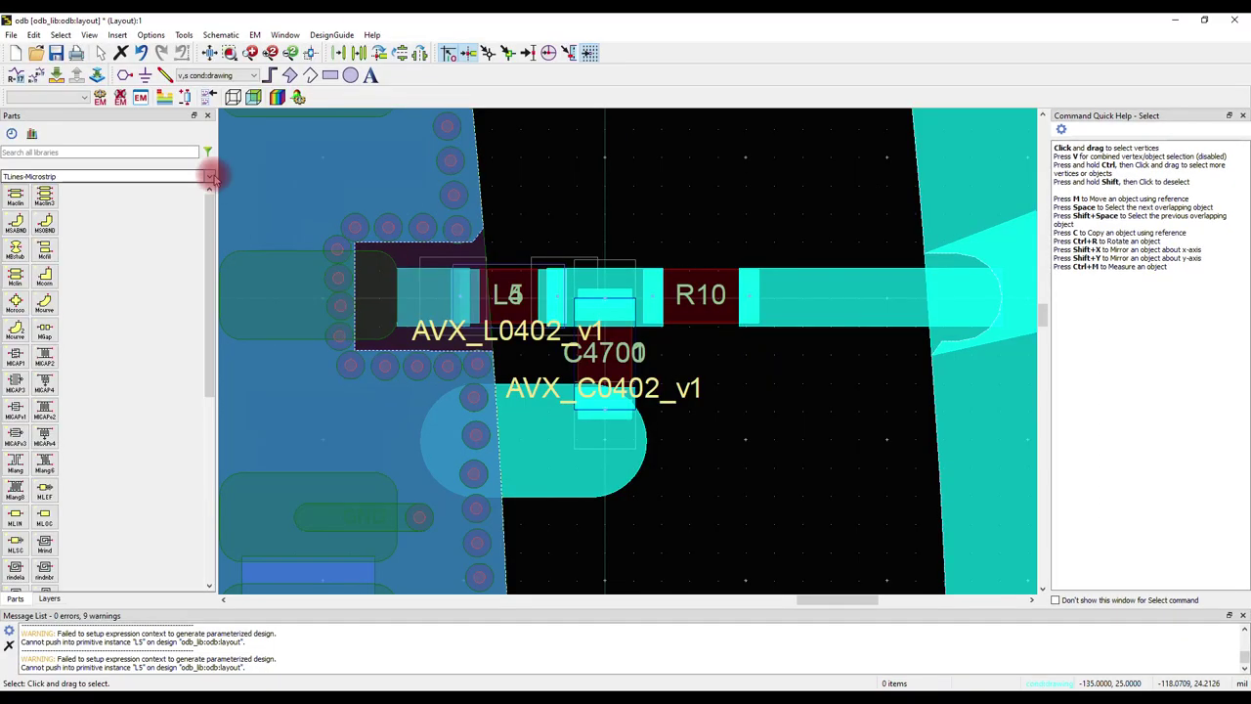
- Place an R_Pad1 resistor pad from the Lumped-With Artwork palette as R11
click(209, 176)
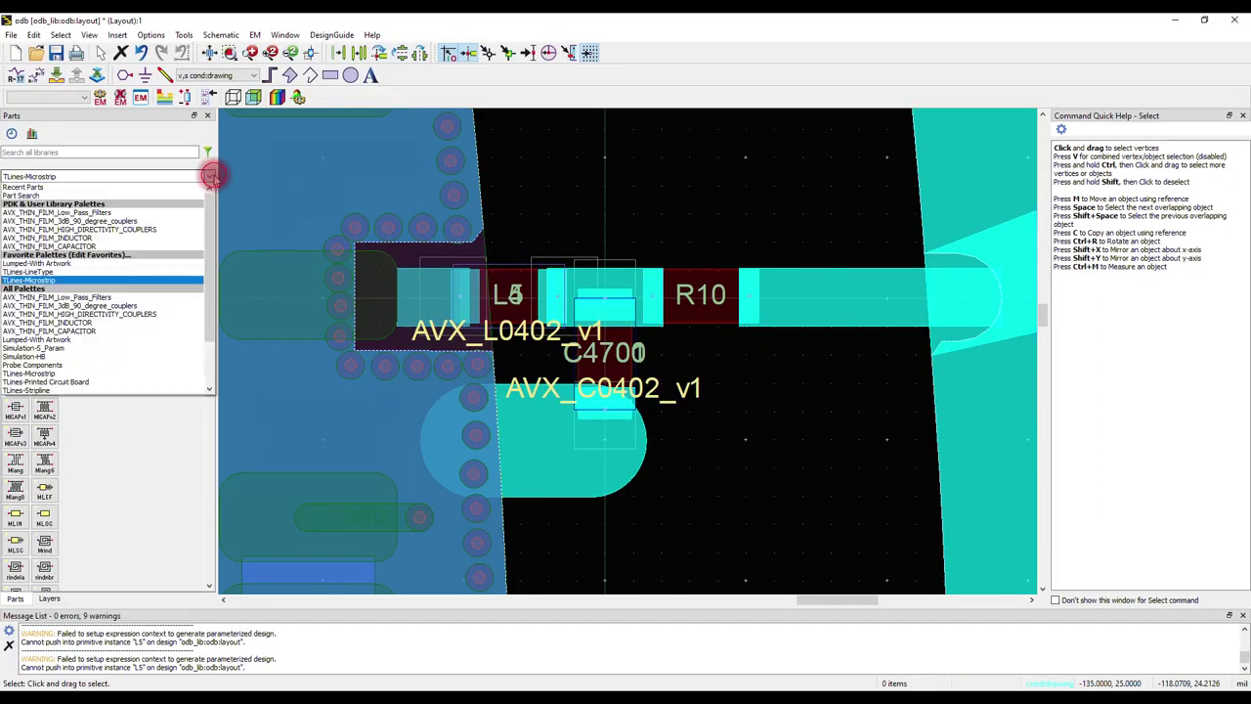
click(67, 340)
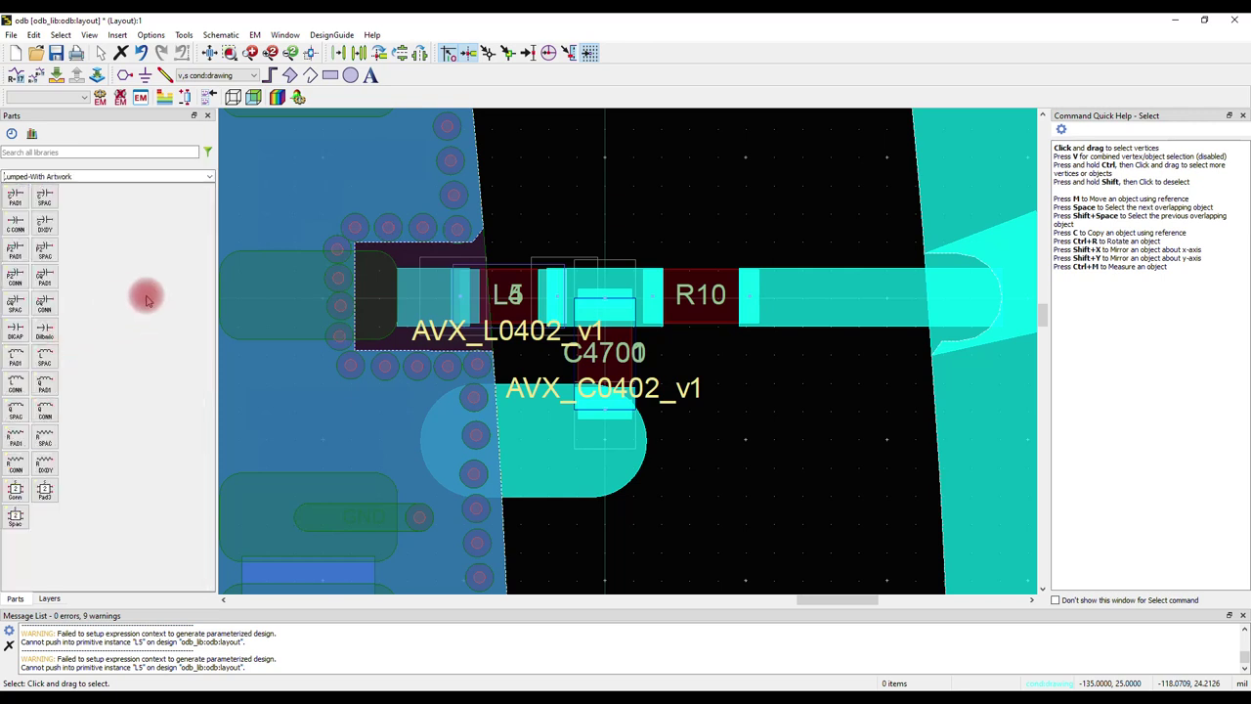
click(15, 441)
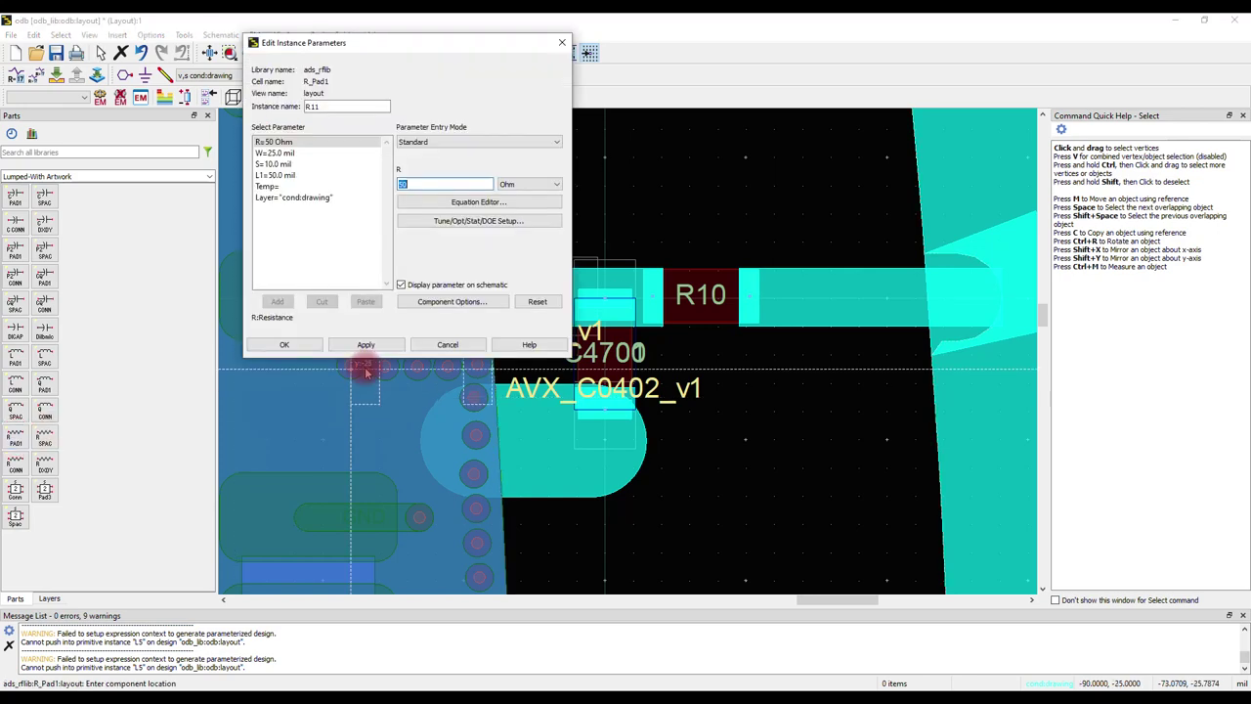
click(665, 189)
key(Escape)
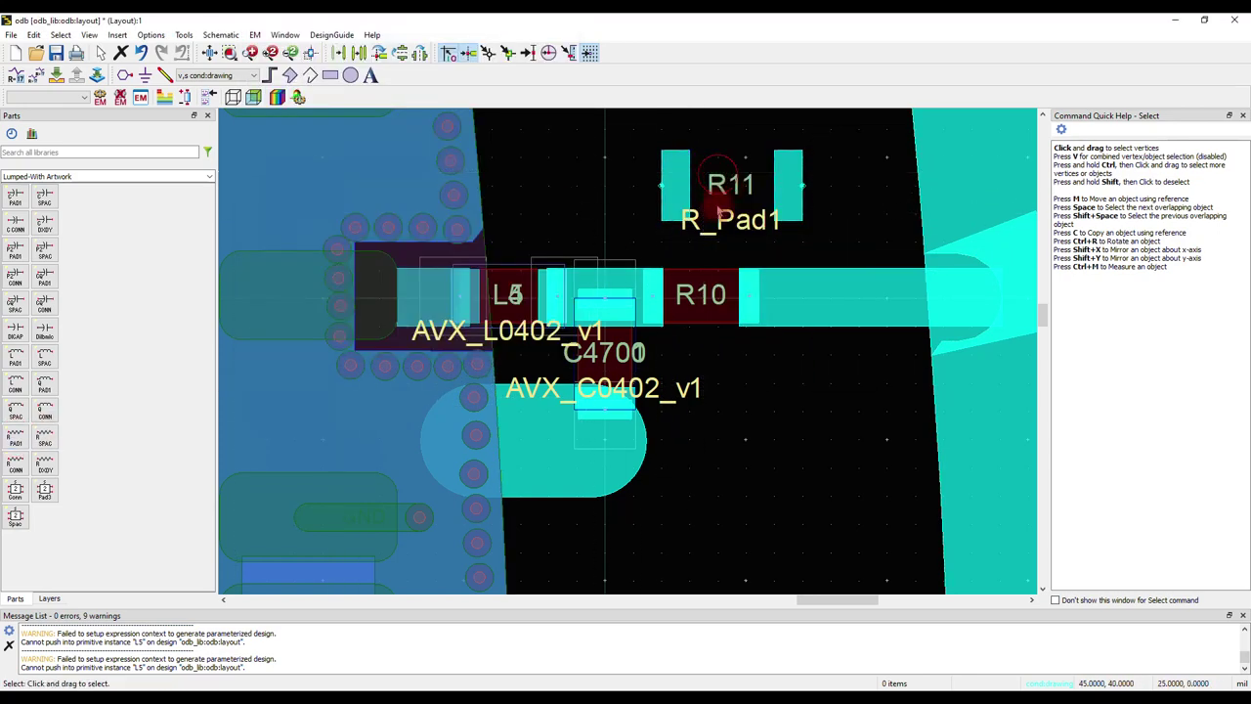
- Set R11's pad width W to 20 mil and length L1 to 34.5 mil
click(677, 190)
double_click(676, 184)
click(273, 158)
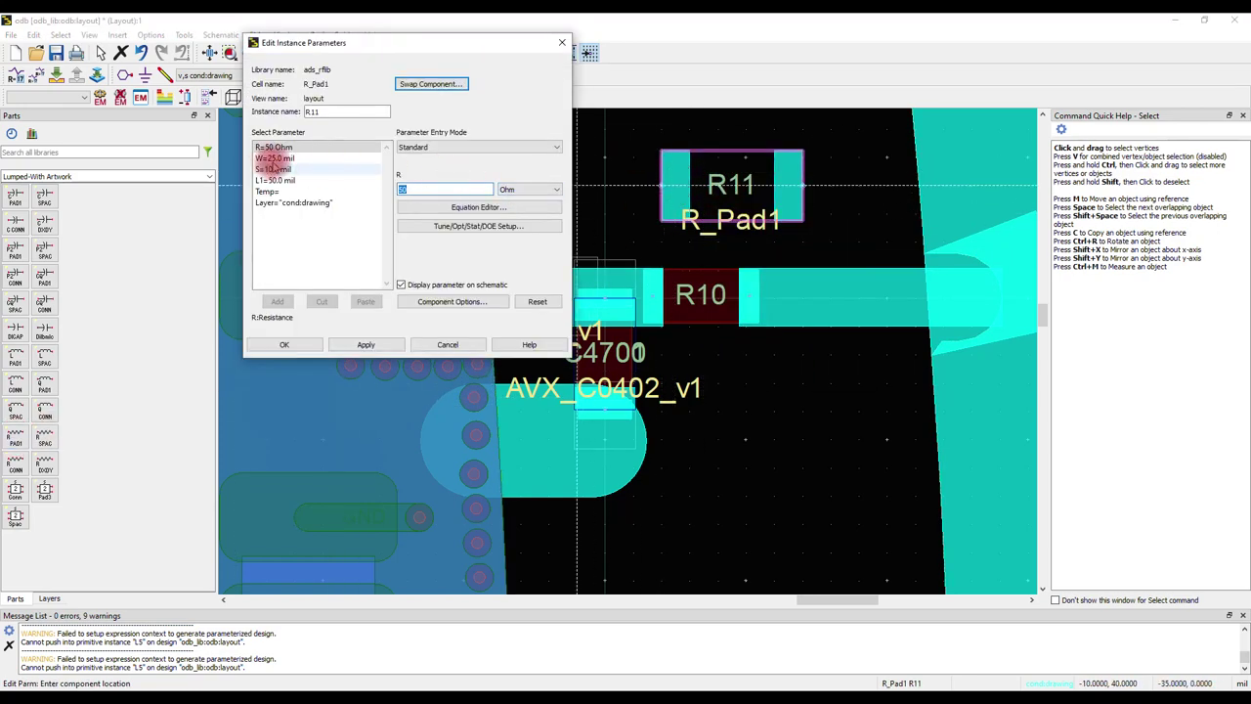
double_click(434, 159)
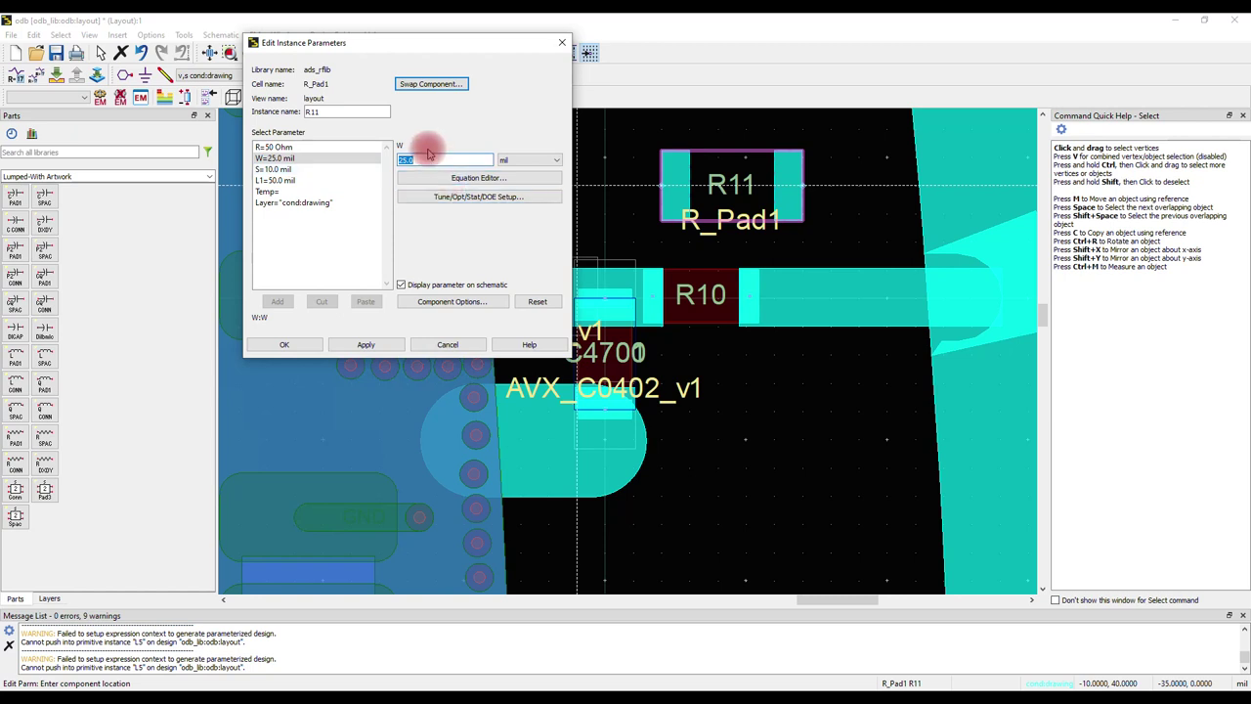
key(Return)
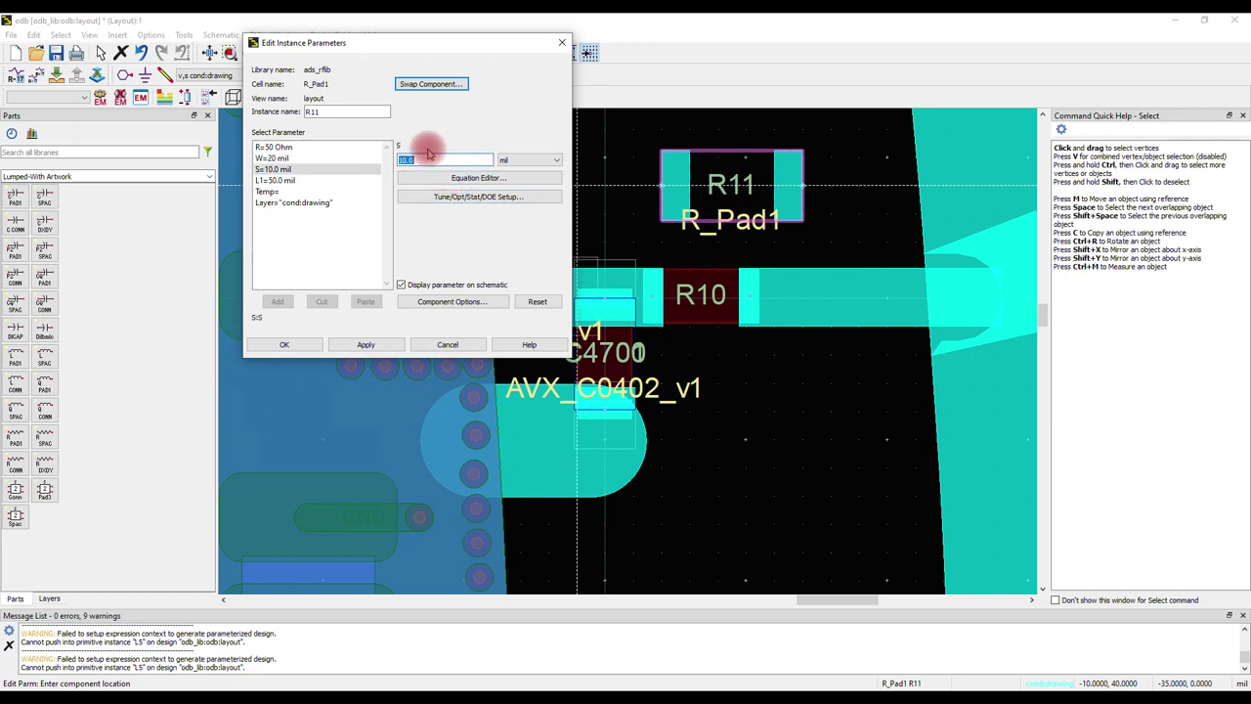
key(Return)
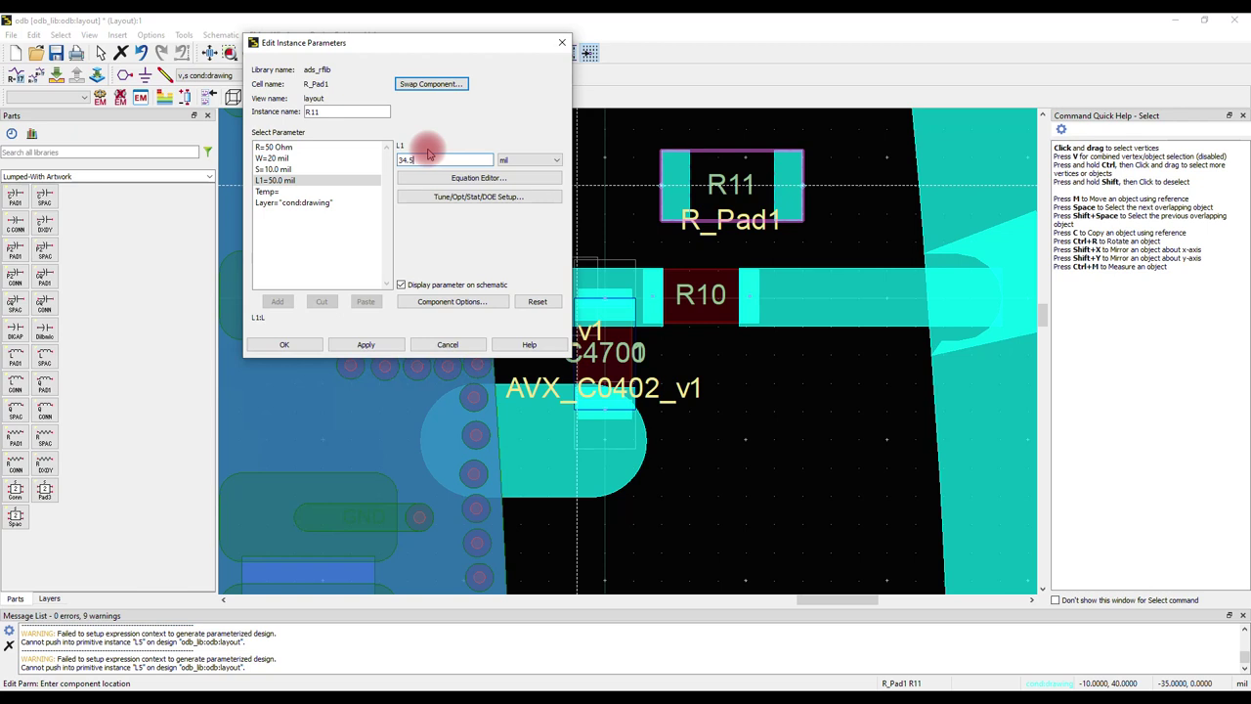
key(Return)
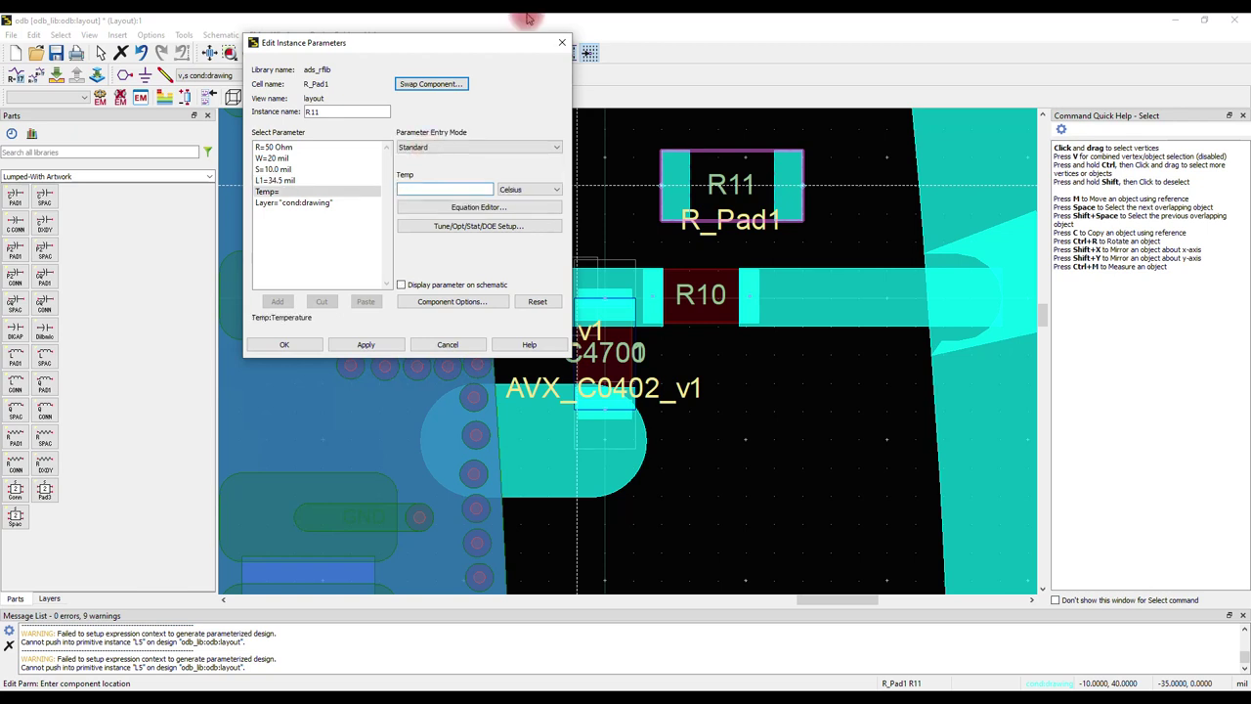
click(369, 345)
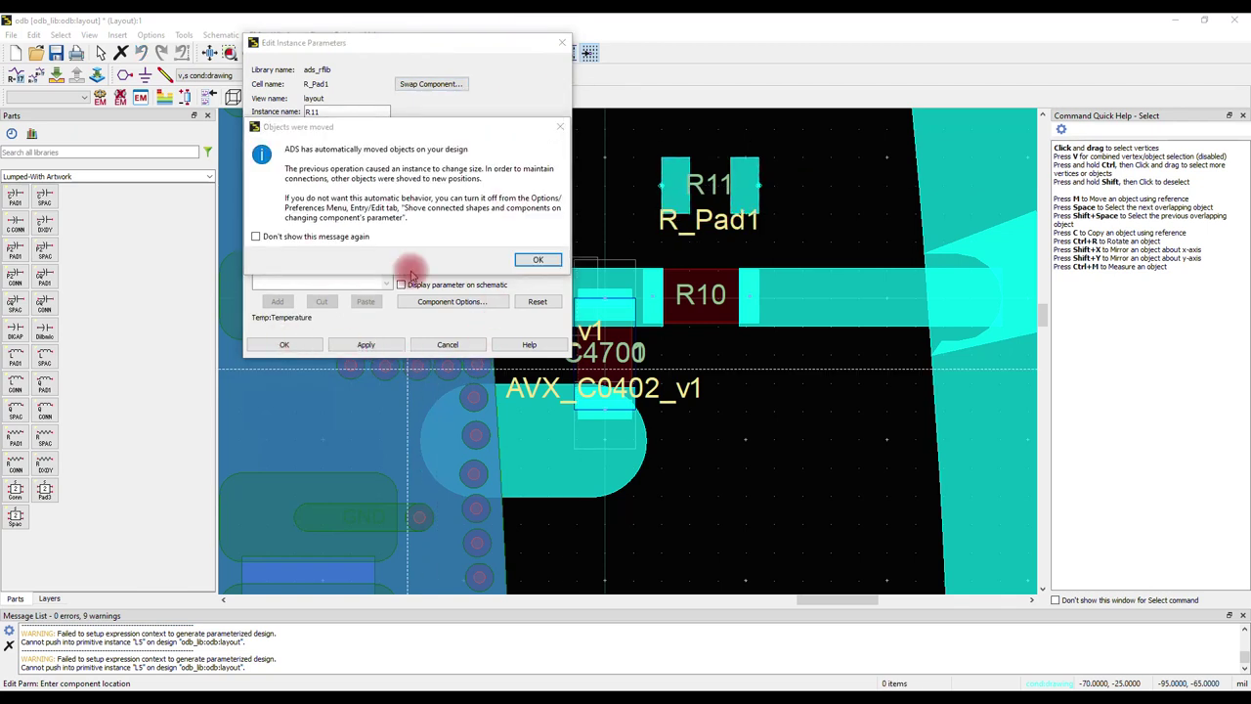
click(537, 259)
click(285, 343)
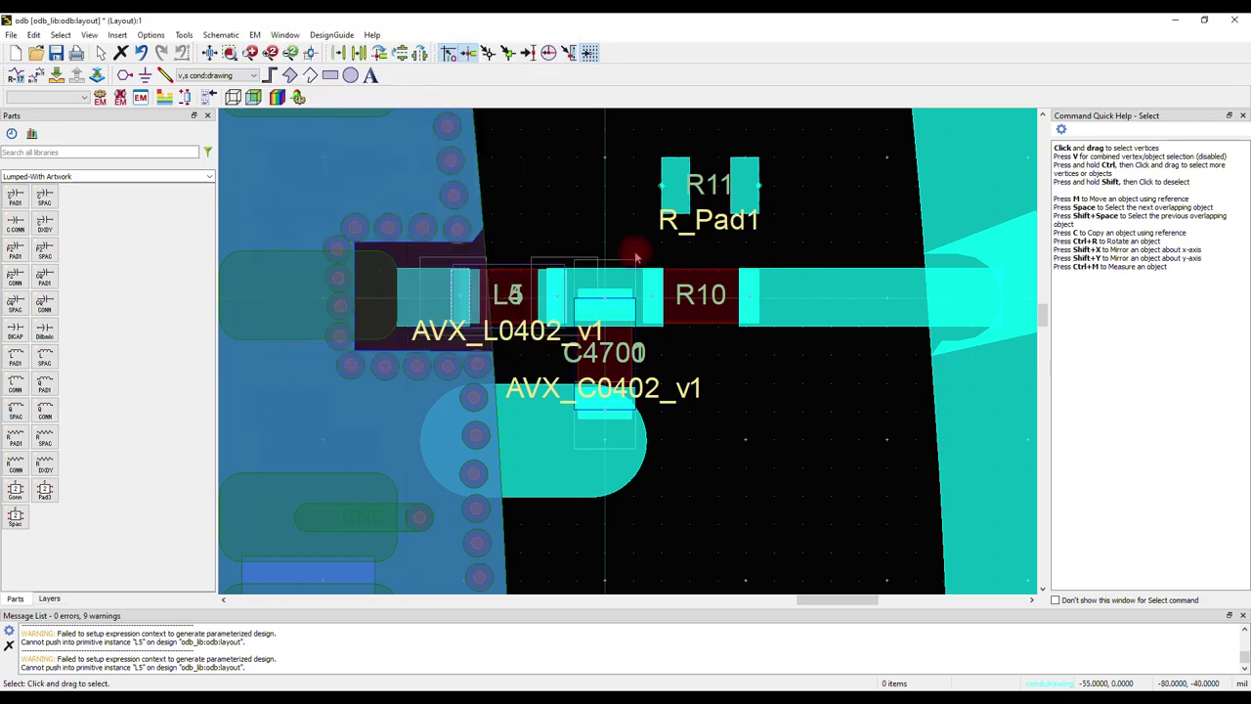
- Move R11 onto the R10 pad position on the feed line
click(681, 196)
key(m)
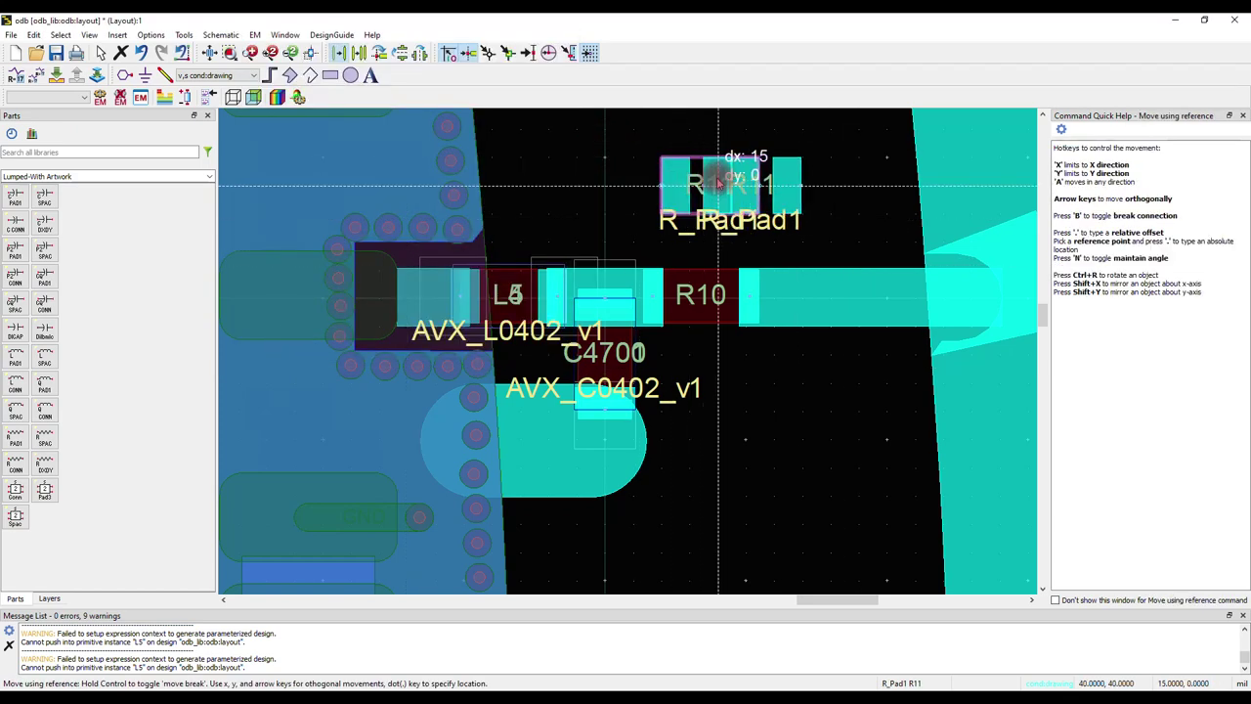
click(664, 300)
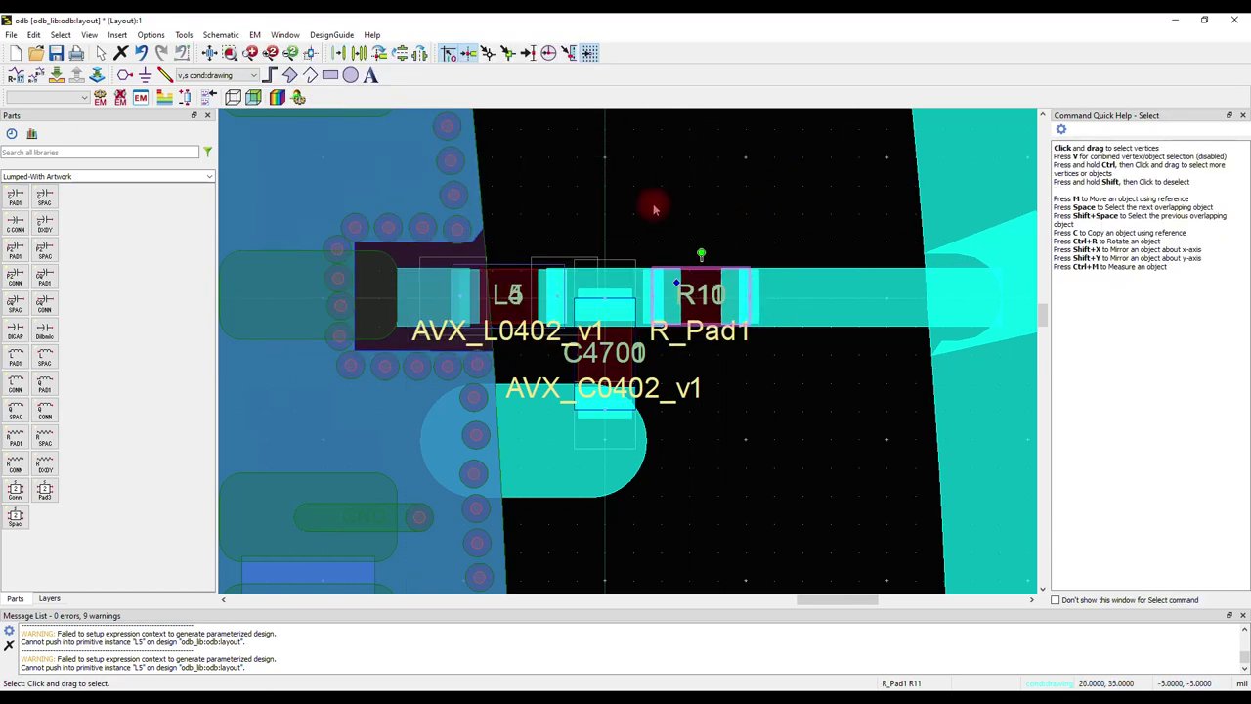
scroll(664, 371, up, 2)
scroll(607, 356, up, 2)
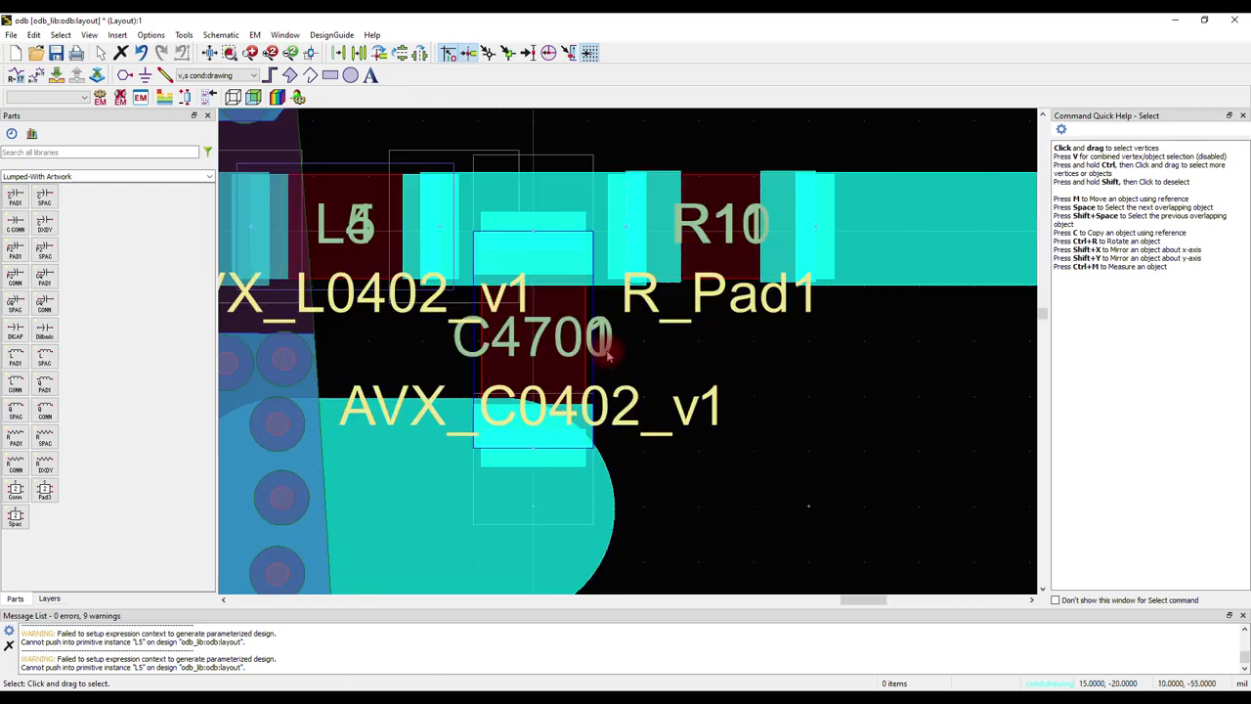
scroll(618, 356, down, 1)
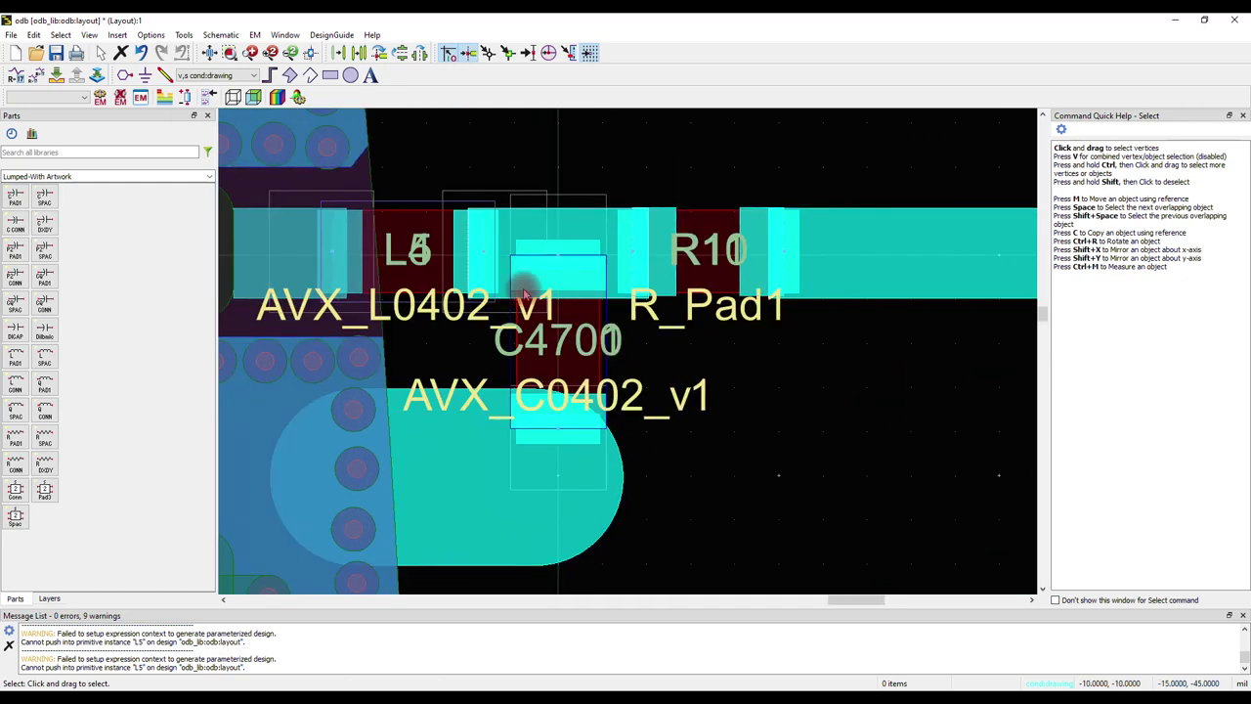
- Place pins P1 and P2 at L5's end and put P2 on layer 3 signal
scroll(525, 293, up, 2)
click(144, 81)
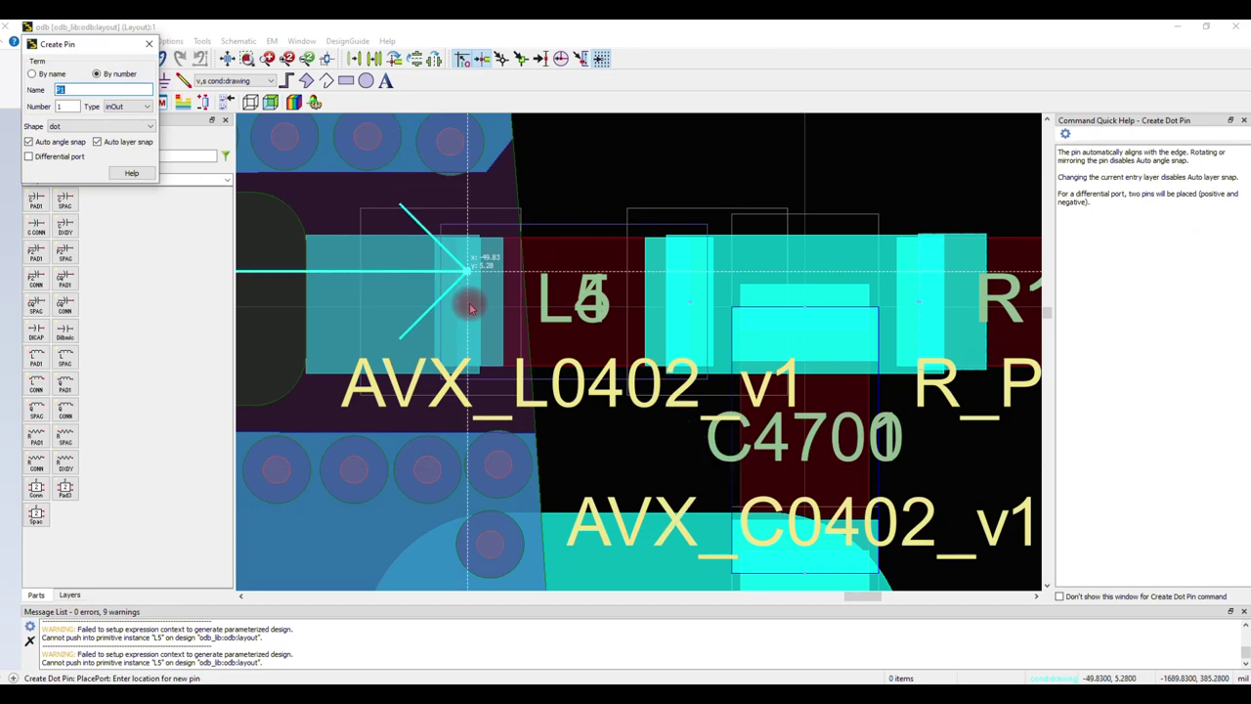
click(359, 306)
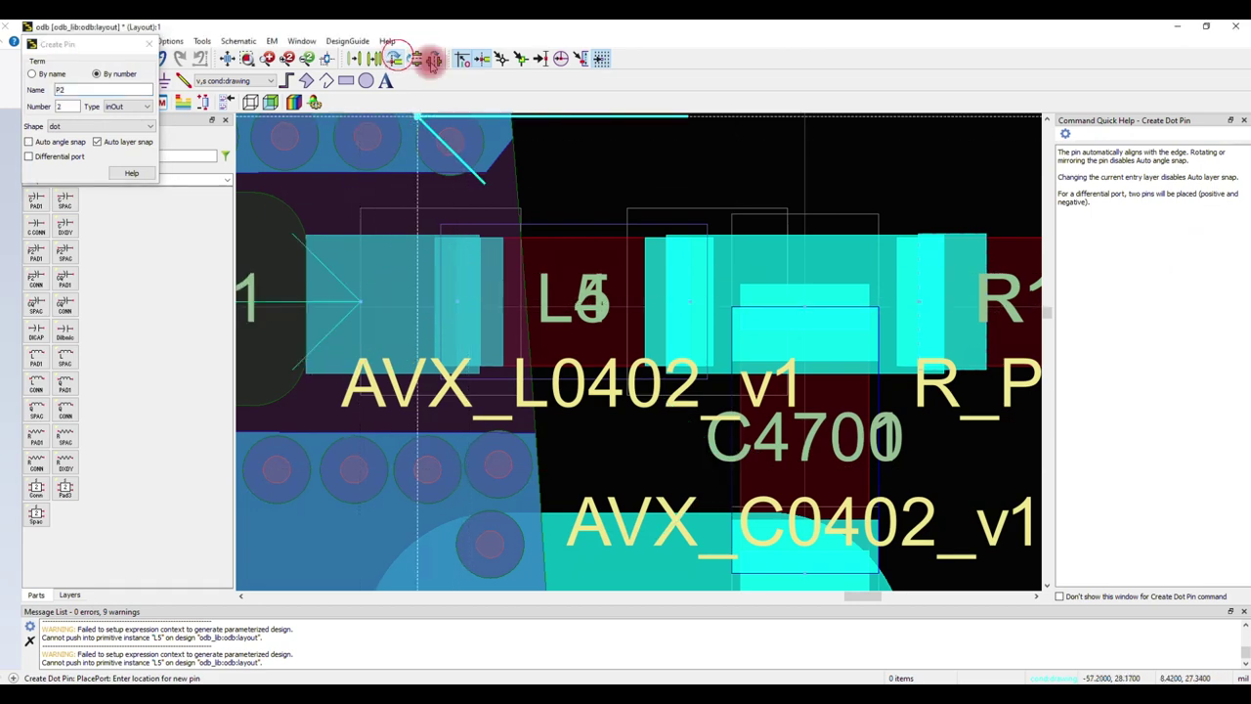
click(435, 58)
click(359, 305)
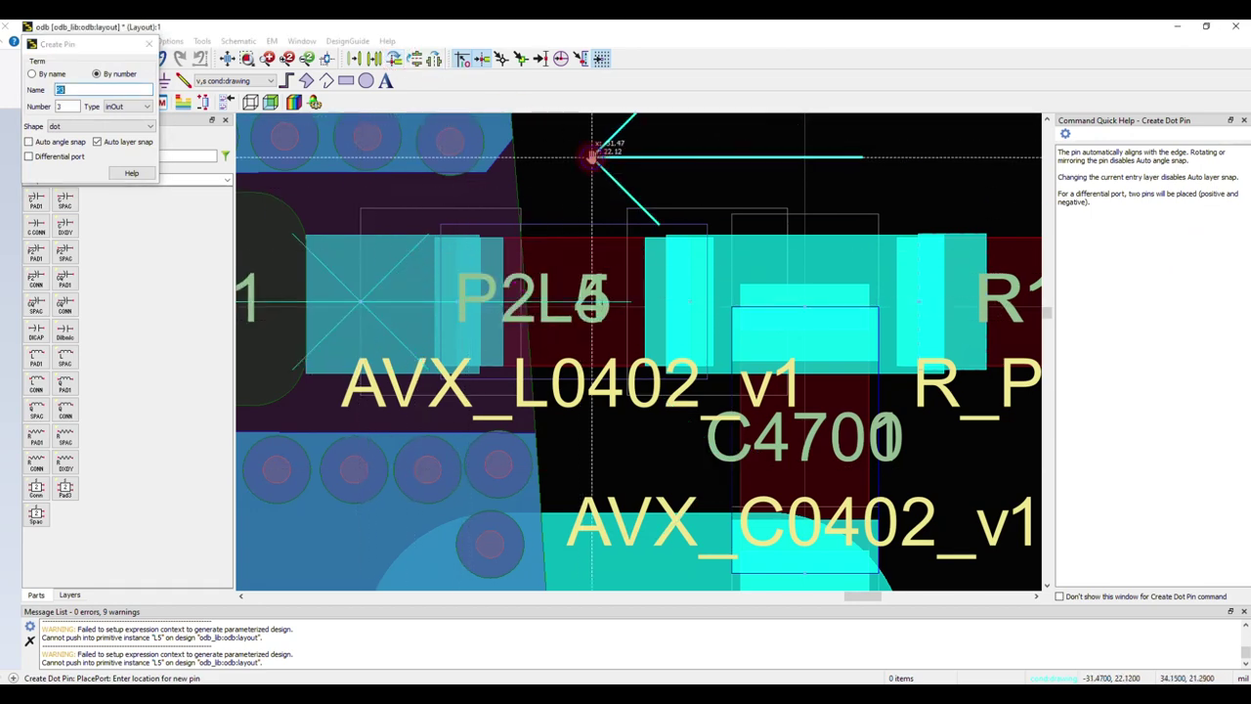
key(Escape)
click(524, 308)
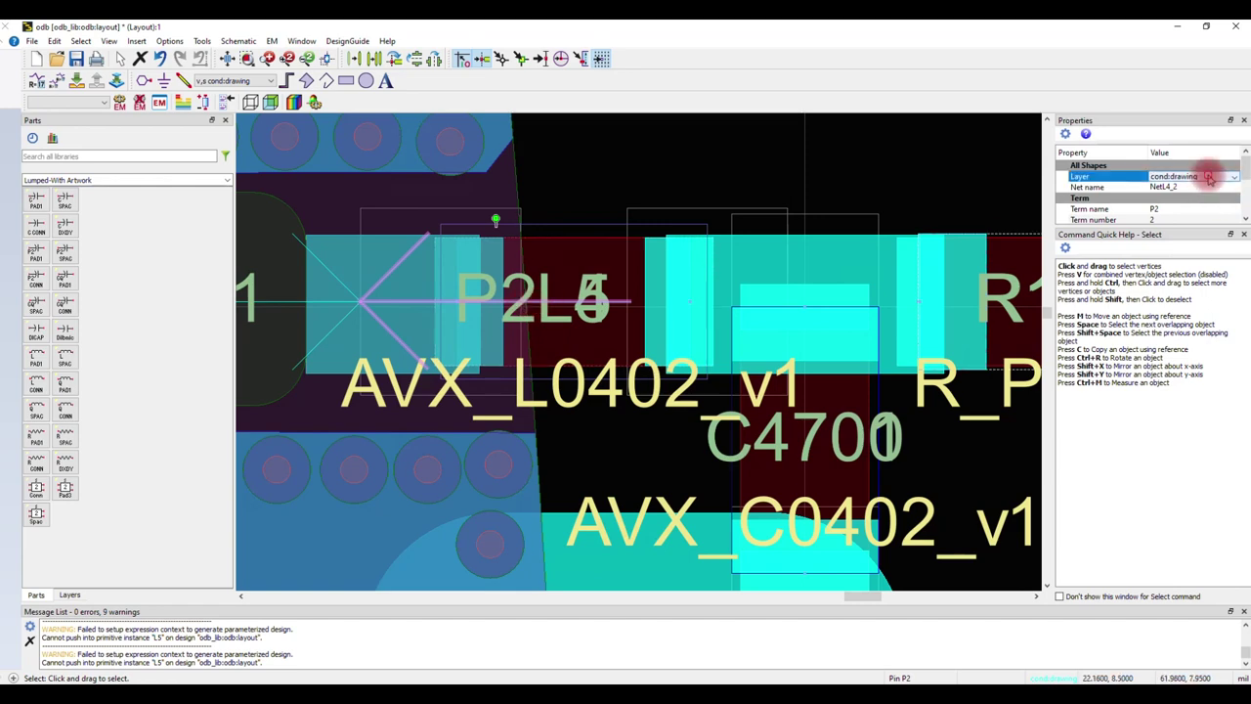
click(1209, 178)
click(1182, 233)
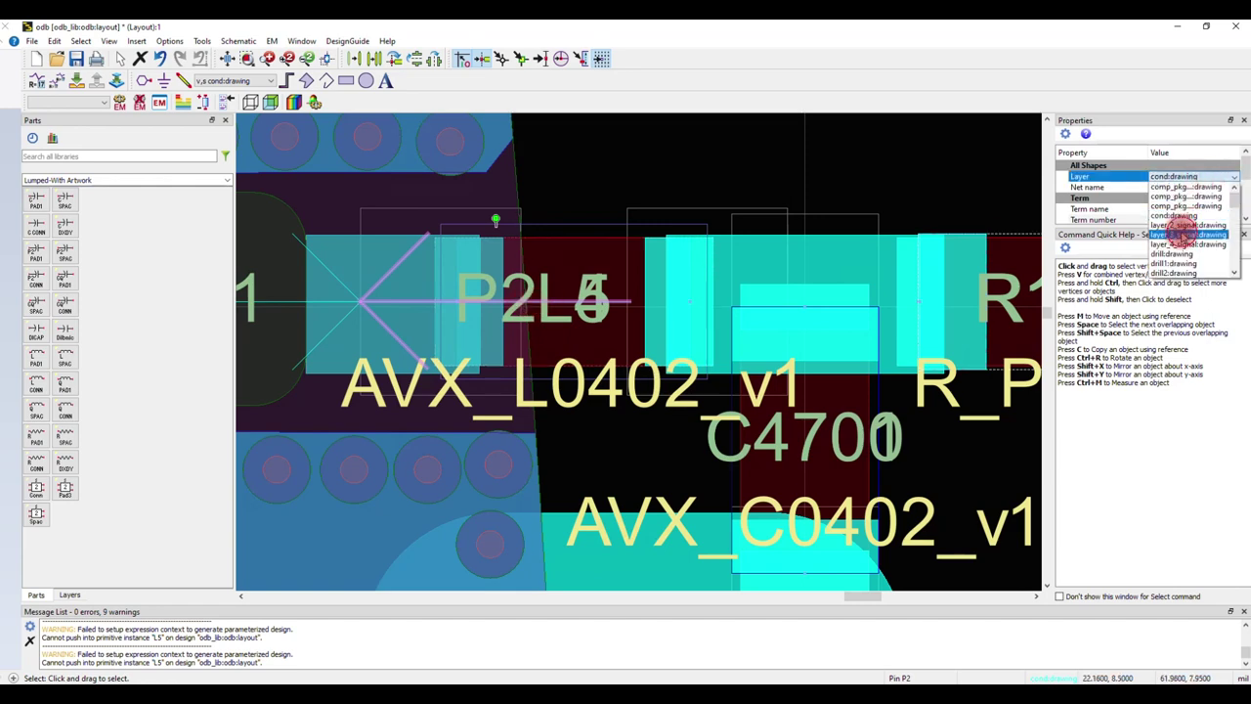
click(837, 181)
- In the Port Editor, make pin P2 the ground reference of port 1
click(183, 102)
click(531, 266)
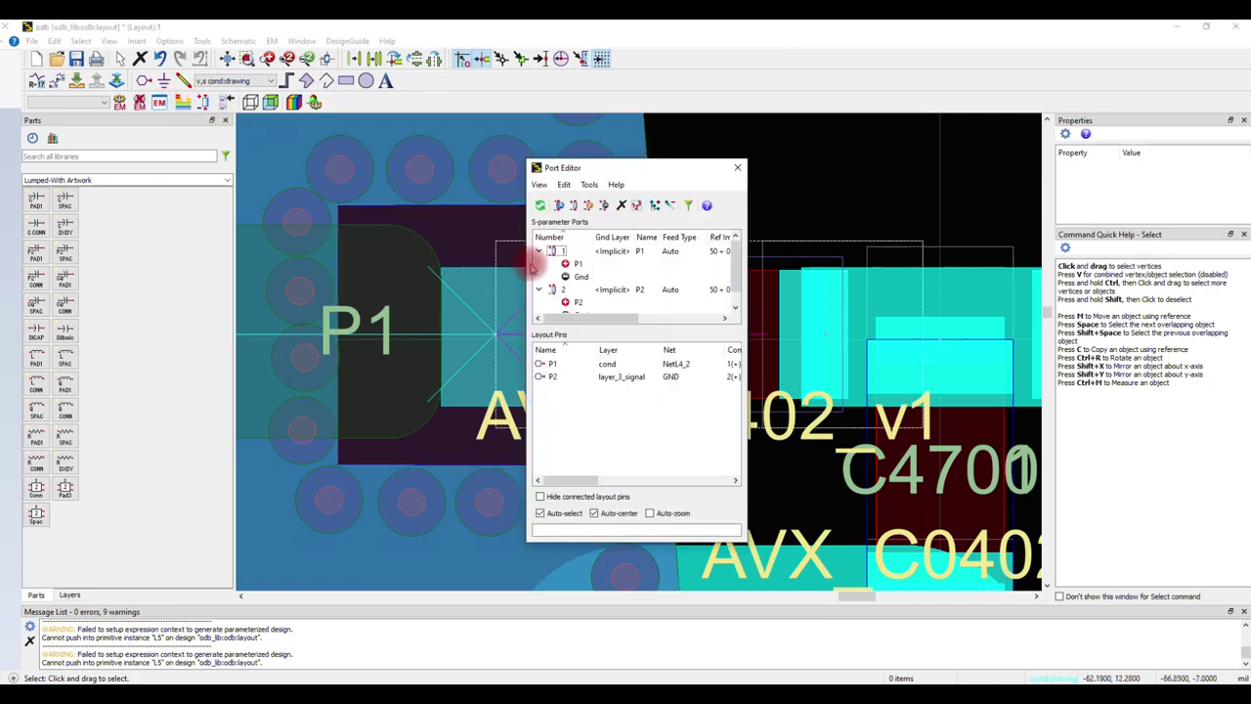
drag(601, 159, 597, 80)
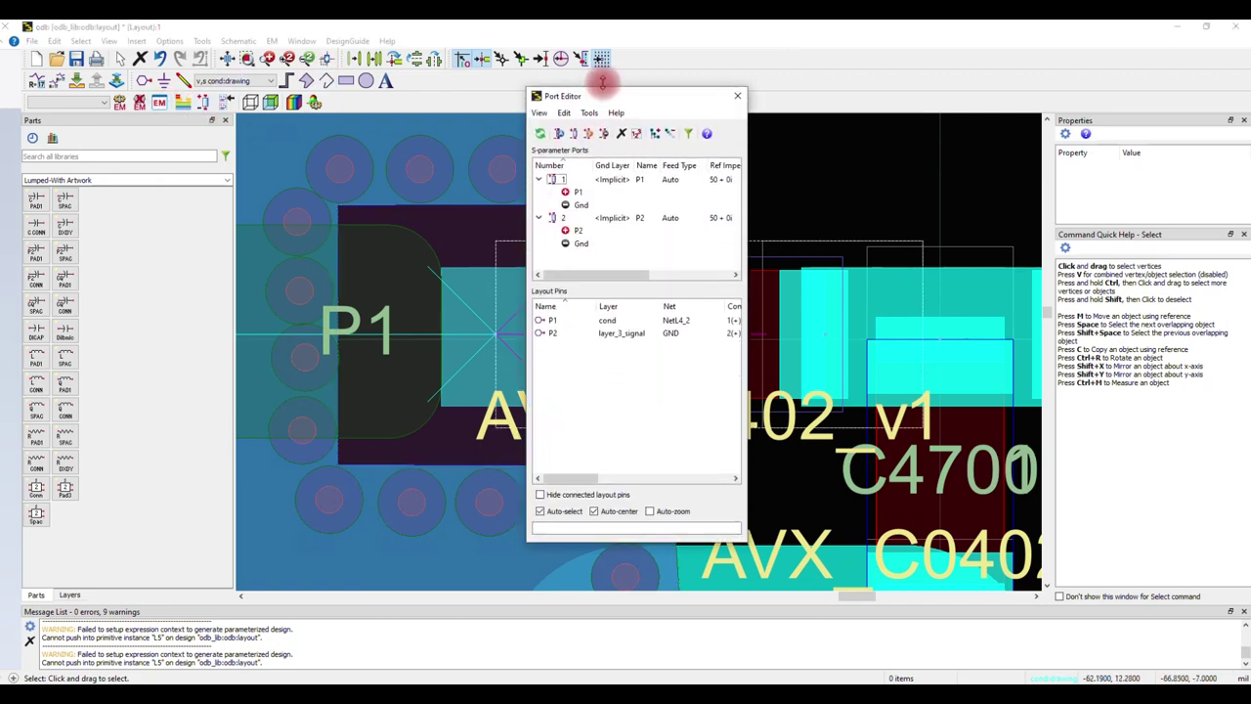
click(574, 223)
drag(575, 222, 573, 193)
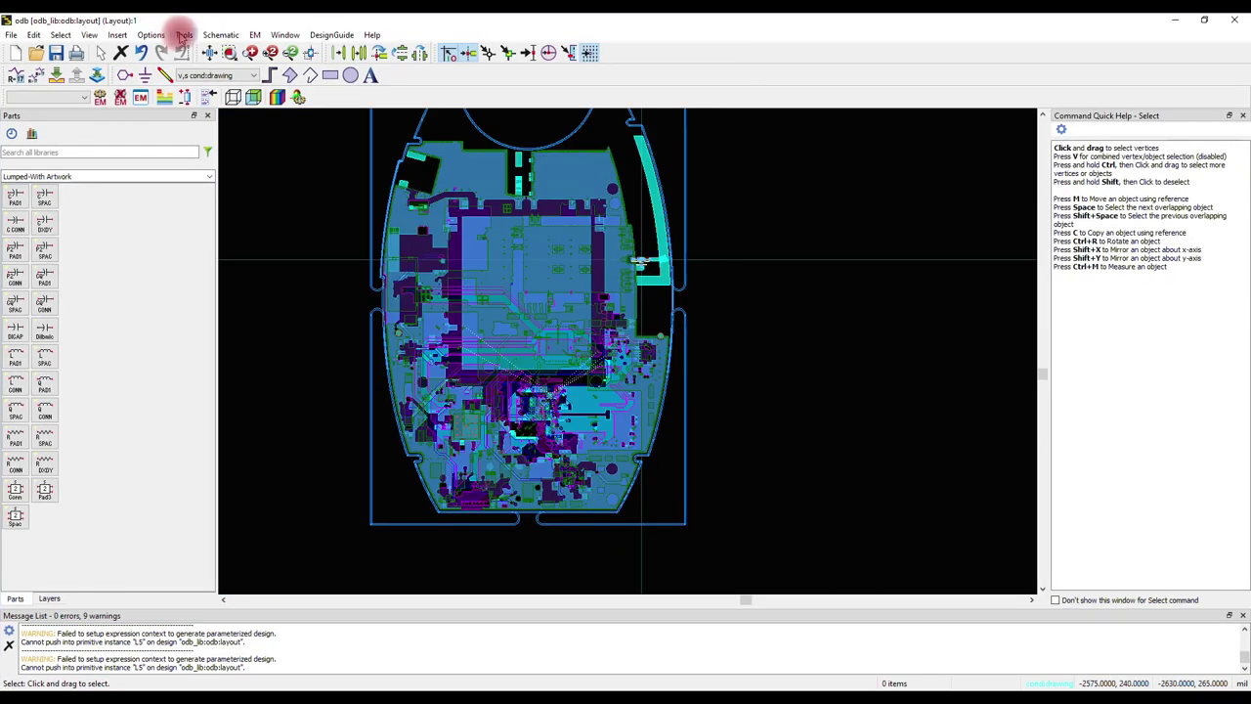
- Create a new RFPro setup with cellview rfpro for the odb layout using the odb substrate
click(201, 40)
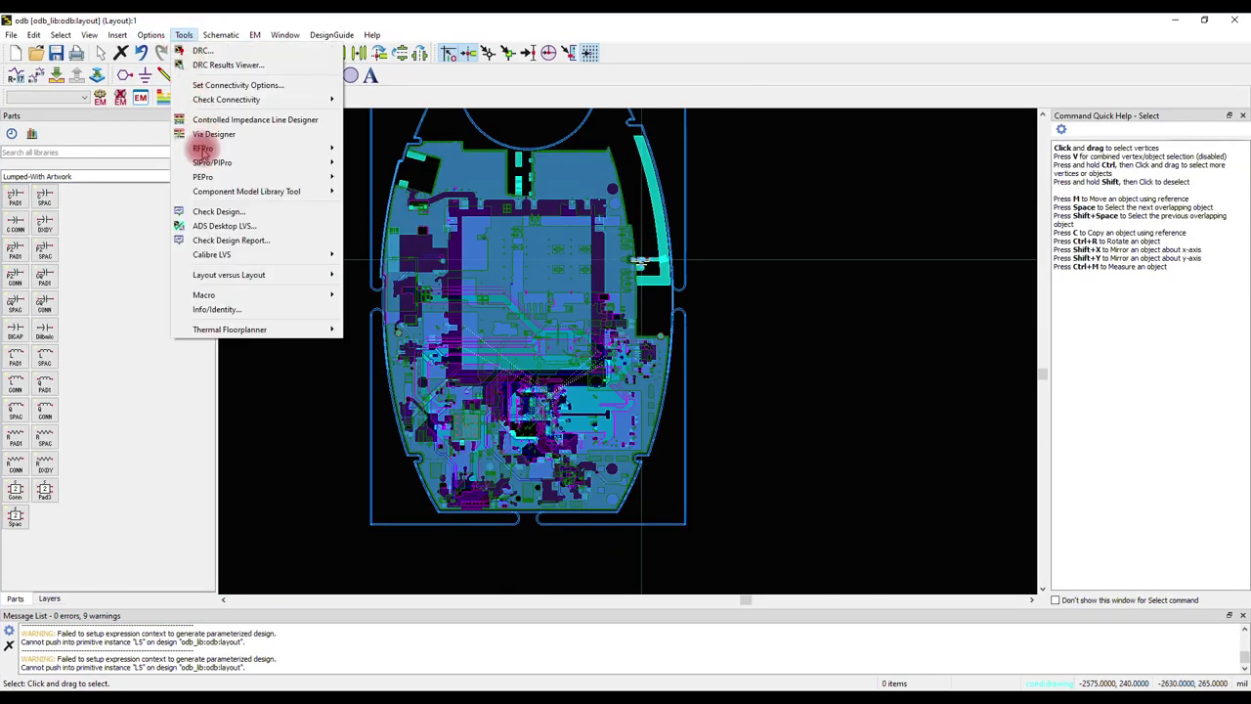
mouse_move(279, 153)
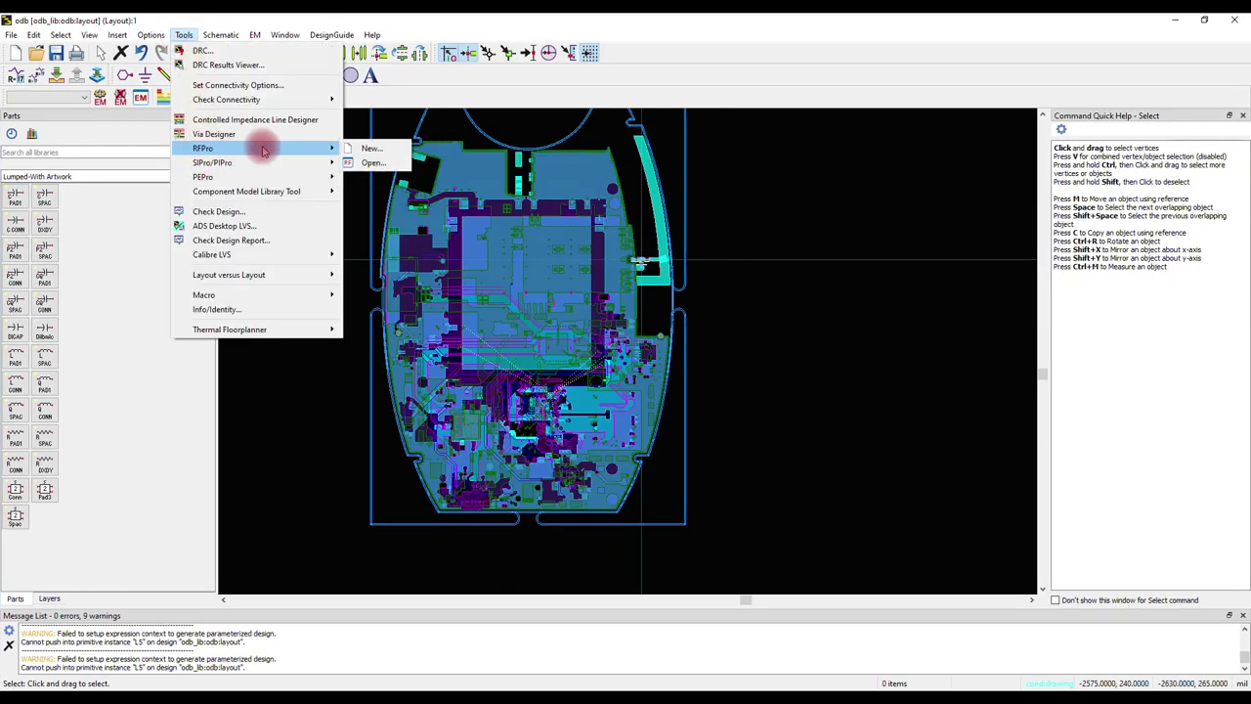
click(364, 148)
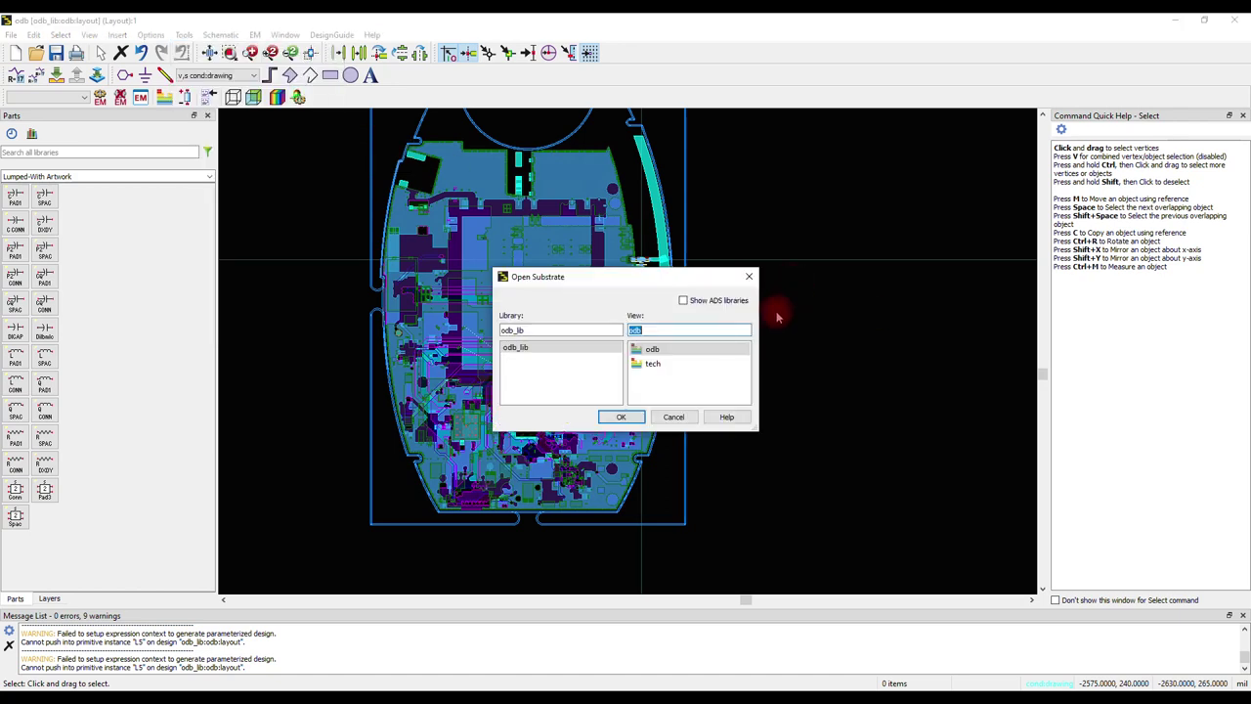
click(620, 418)
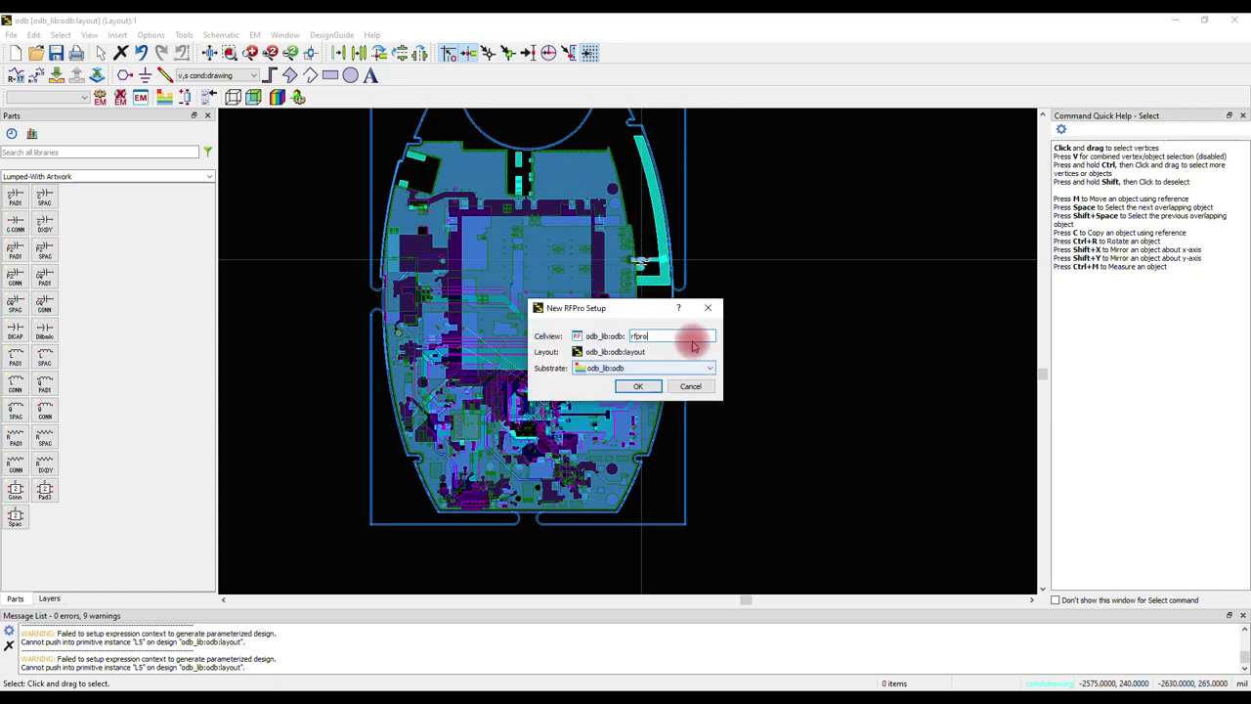
click(637, 388)
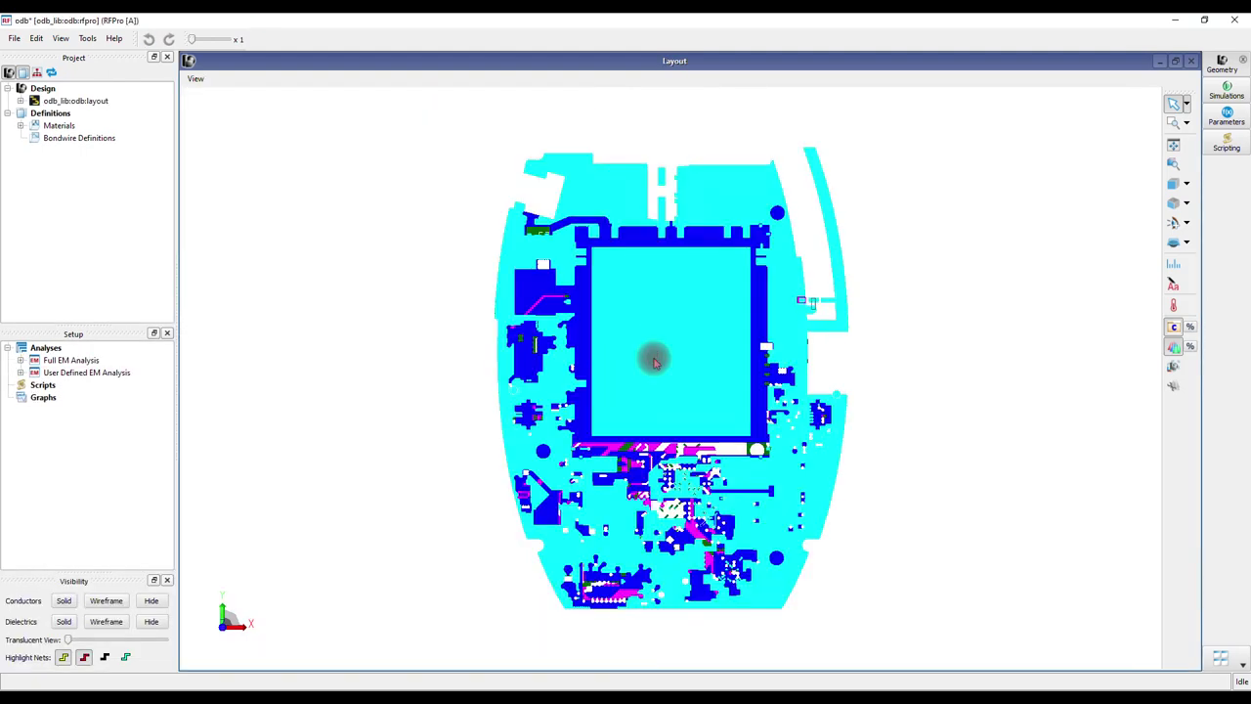
- Delete the User Defined EM Analysis
click(58, 374)
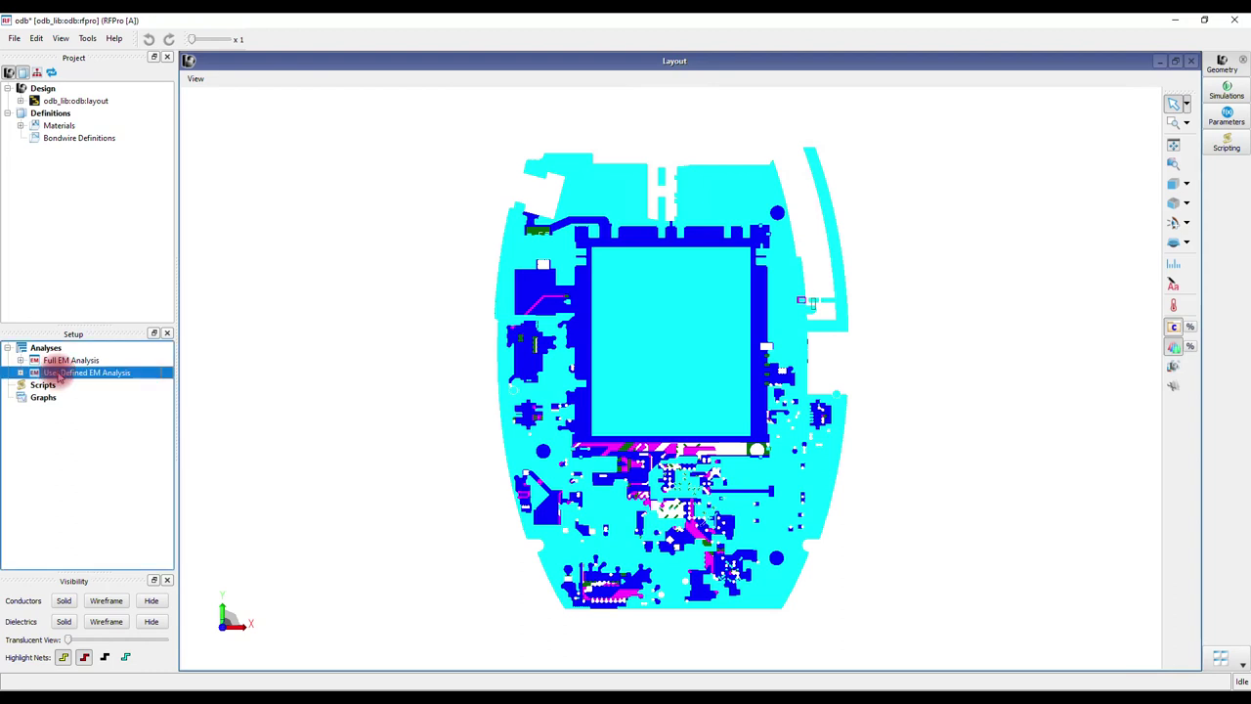
right_click(58, 376)
click(86, 442)
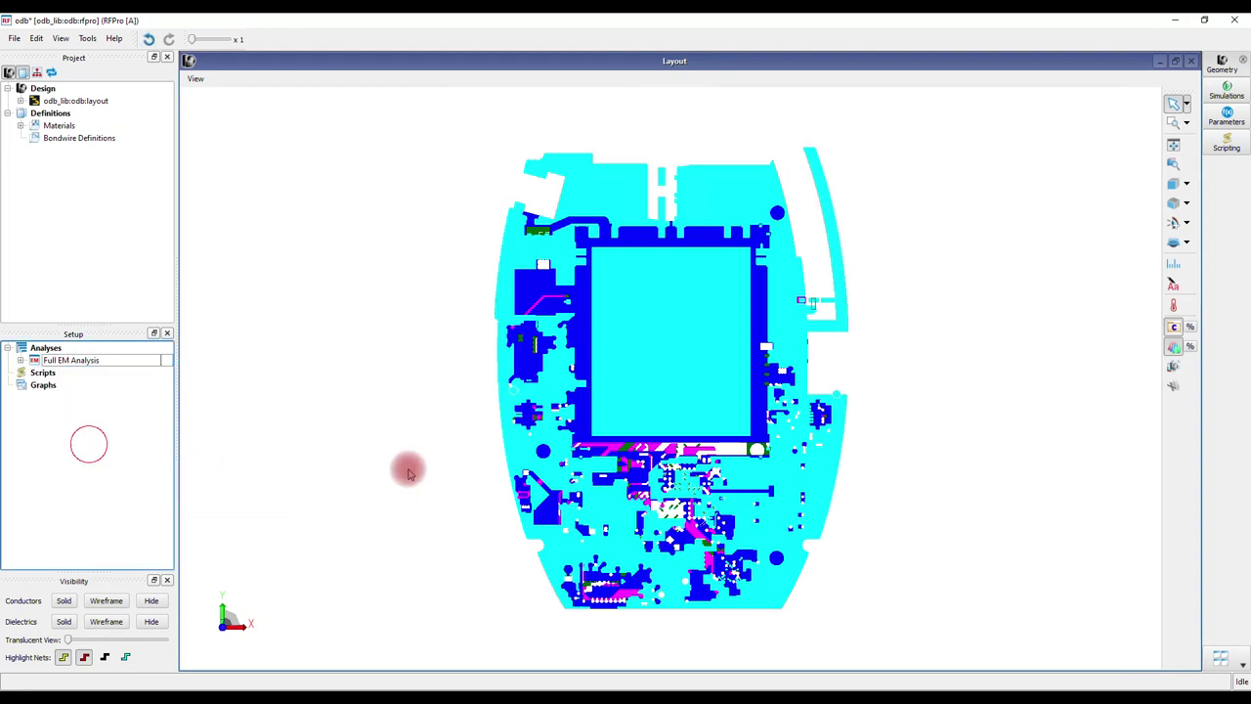
- Add port P1 to Full EM Analysis from the layout's pins, P1 :: NetL4_2 and P2 :: GND
click(63, 150)
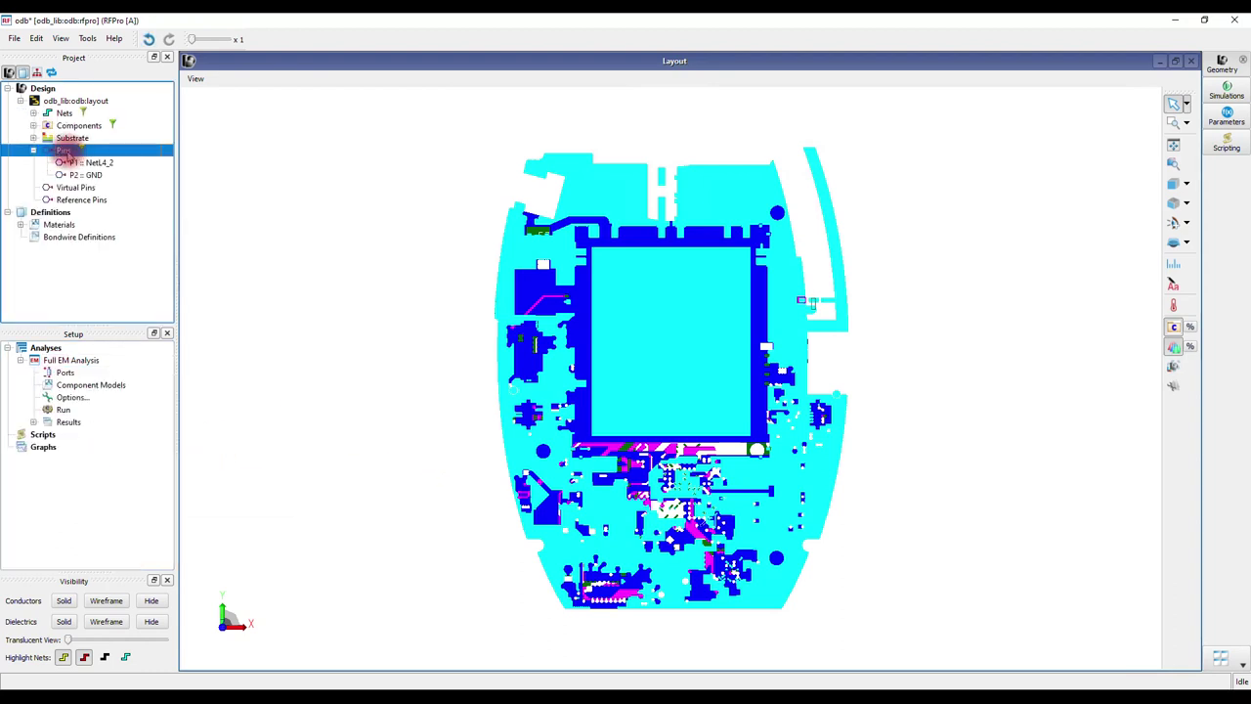
drag(64, 150, 68, 375)
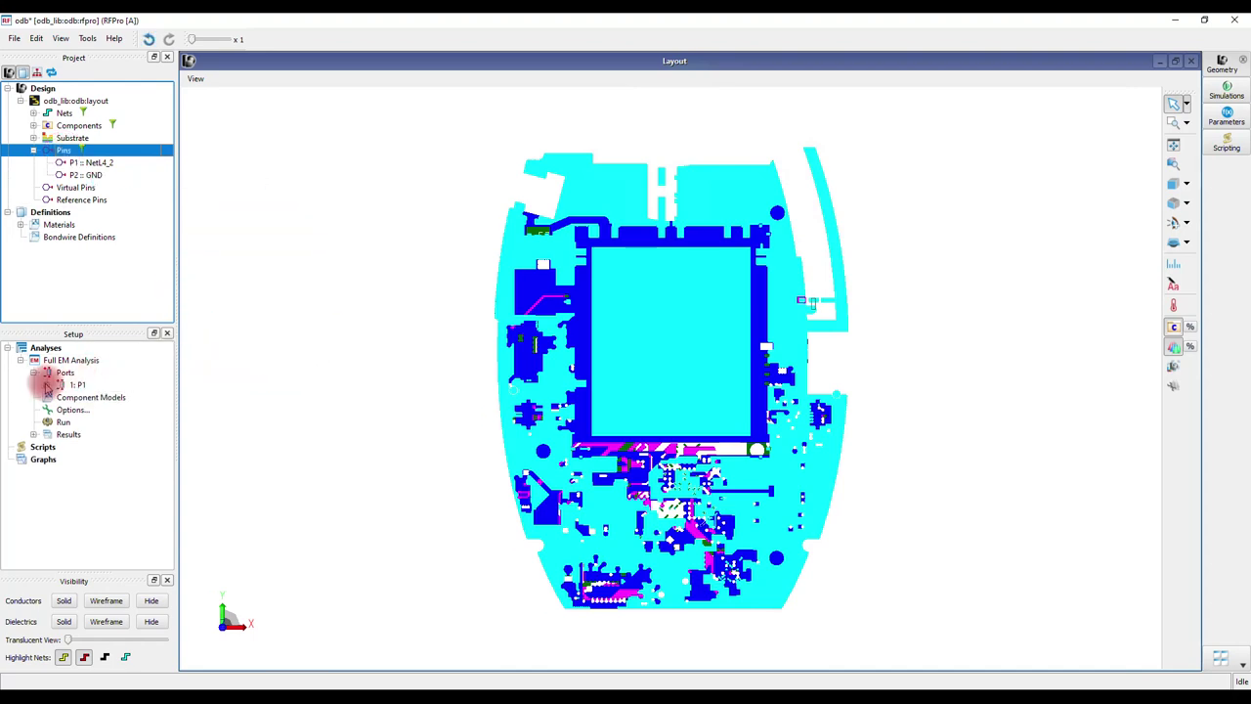
click(46, 384)
- Expand the design components list in the RFPro tree
click(76, 385)
scroll(854, 310, up, 2)
scroll(797, 287, up, 2)
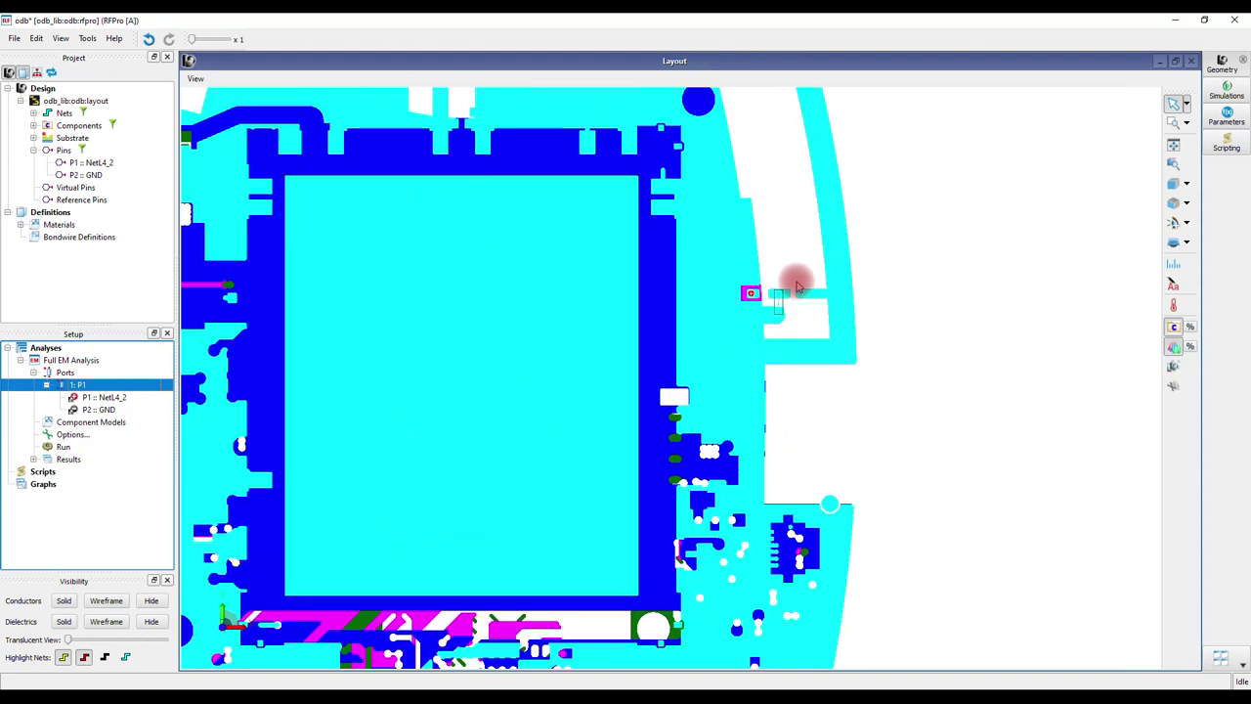
scroll(796, 286, up, 4)
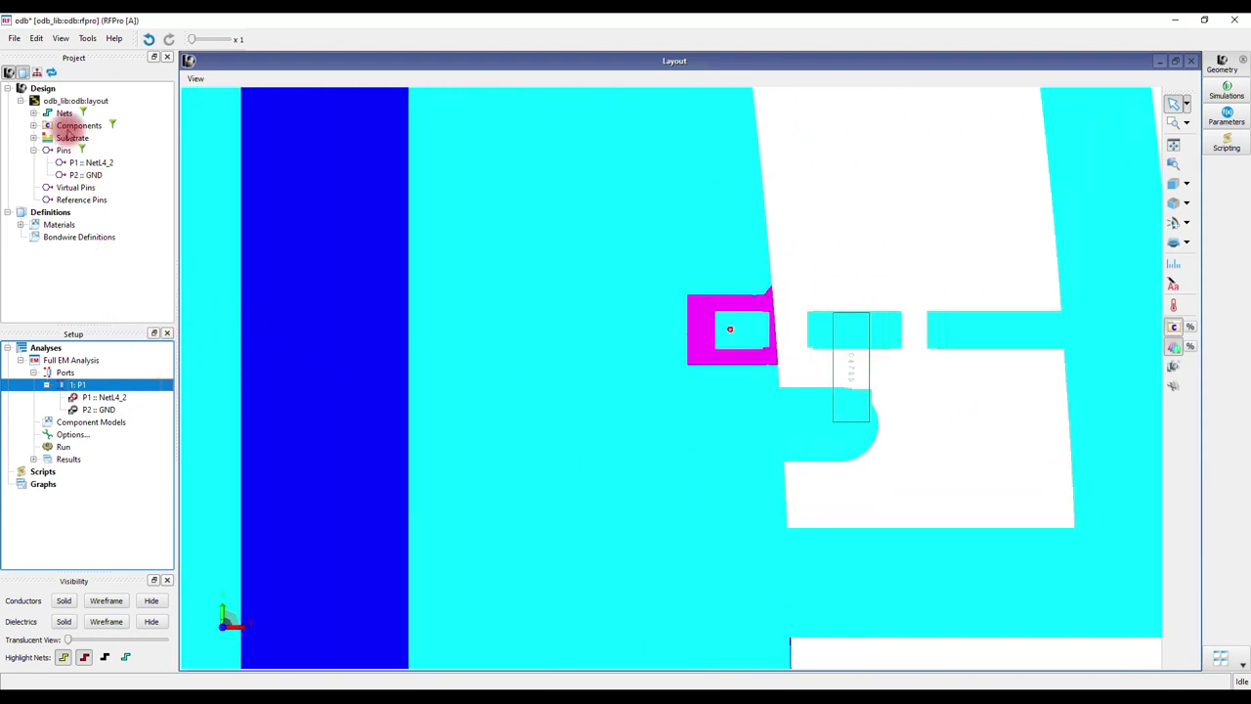
click(33, 125)
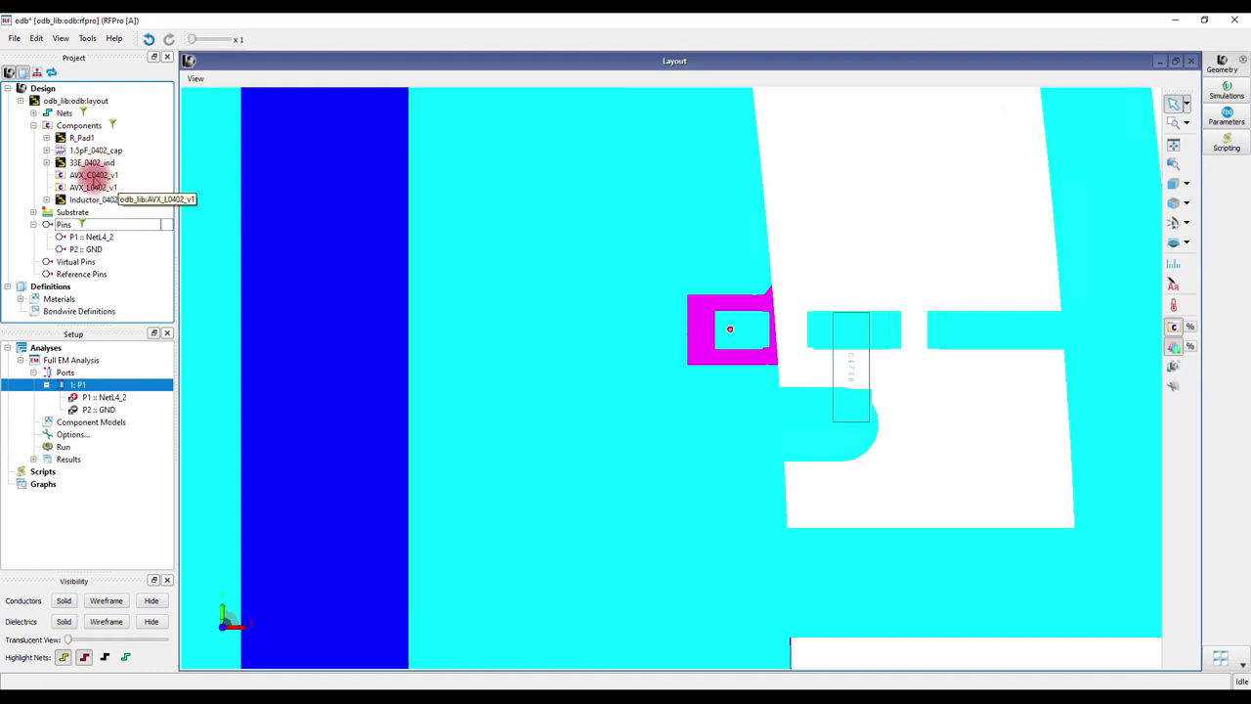
- Change the AVX_C0402_v1 capacitor's role to a circuit component
click(93, 174)
right_click(105, 177)
mouse_move(122, 185)
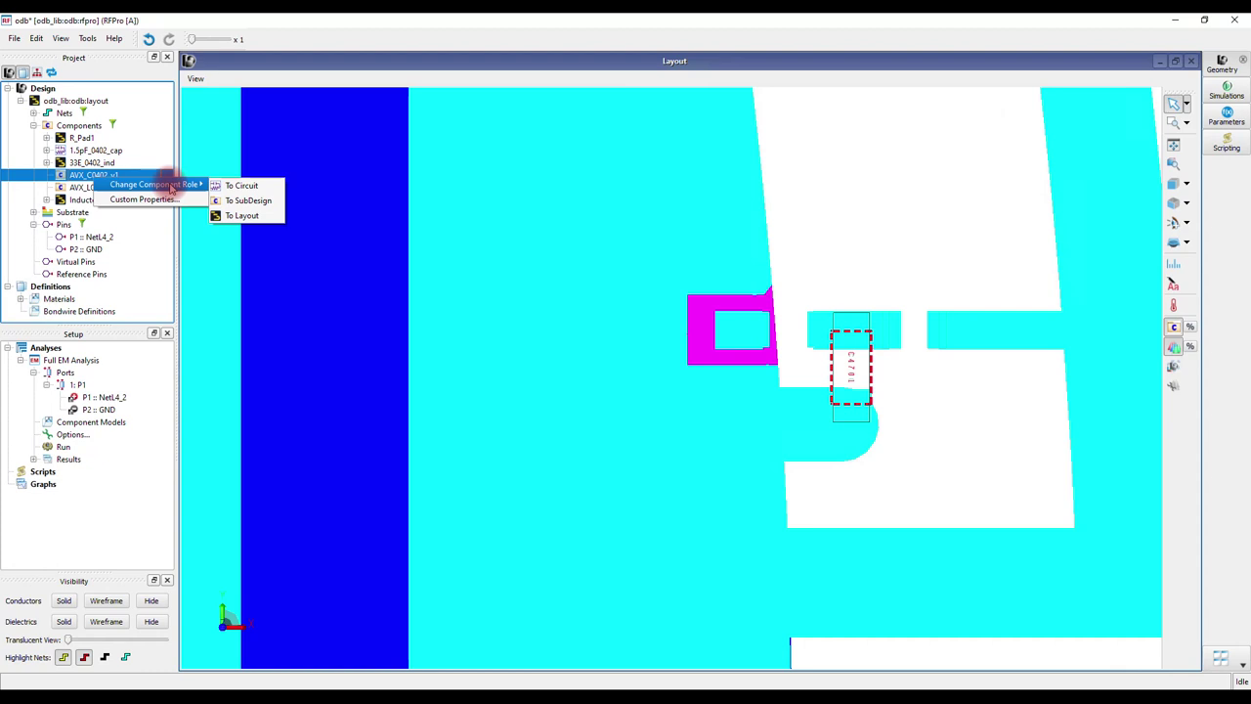
click(166, 139)
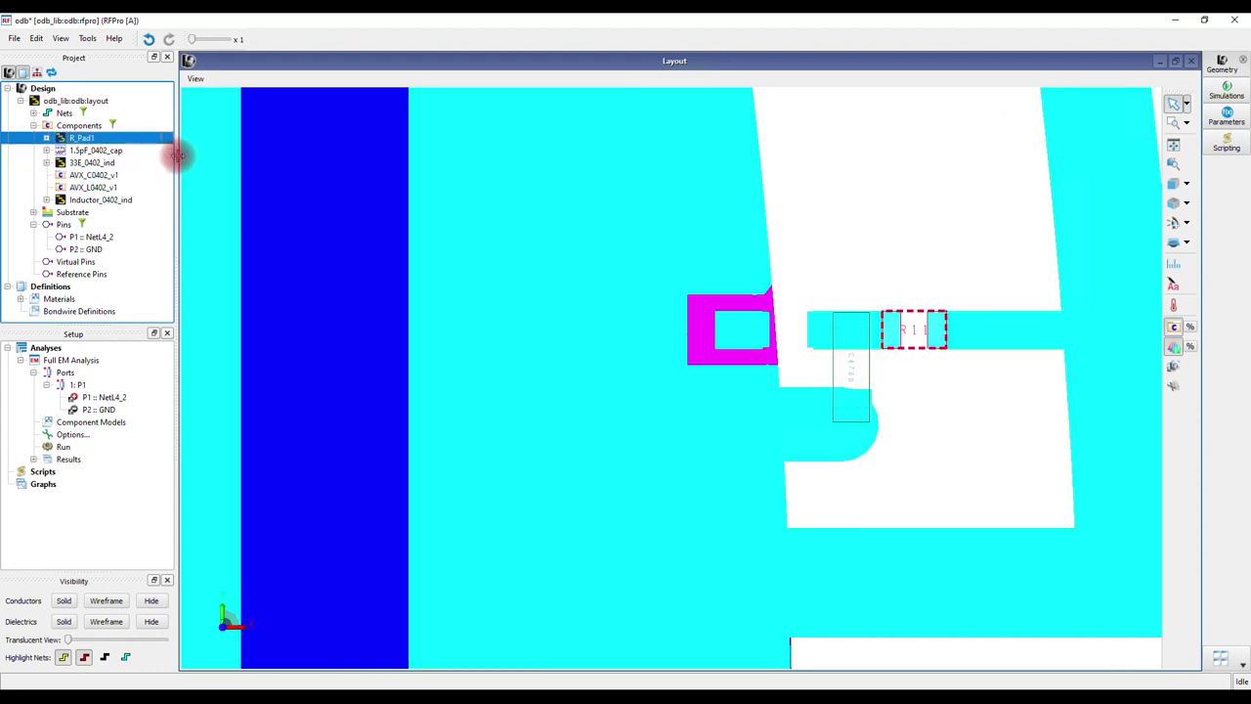
click(105, 176)
right_click(116, 174)
mouse_move(125, 186)
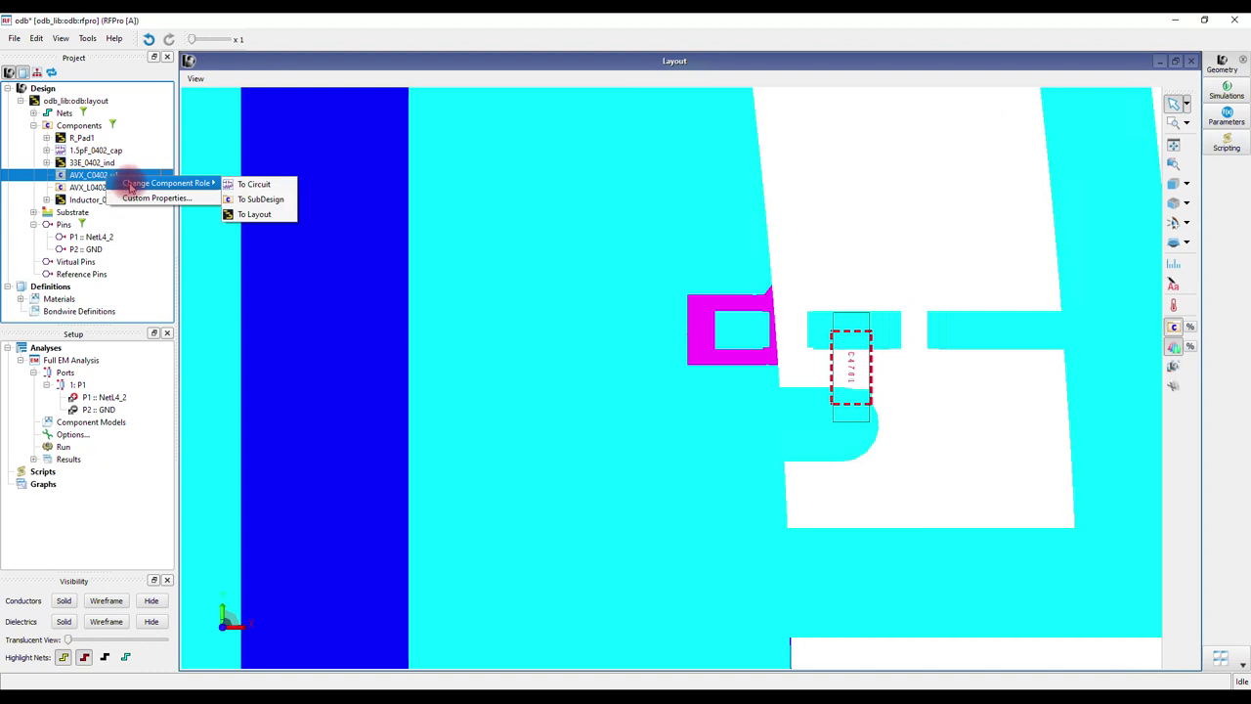
click(246, 183)
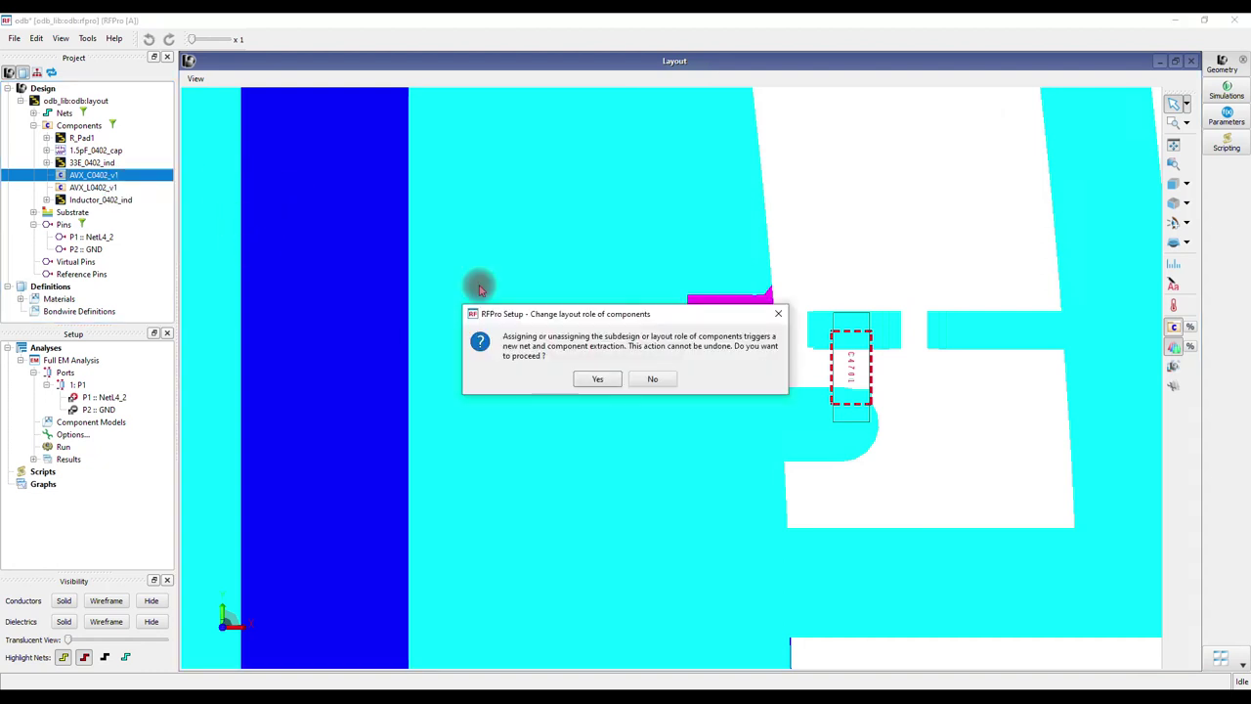
click(597, 378)
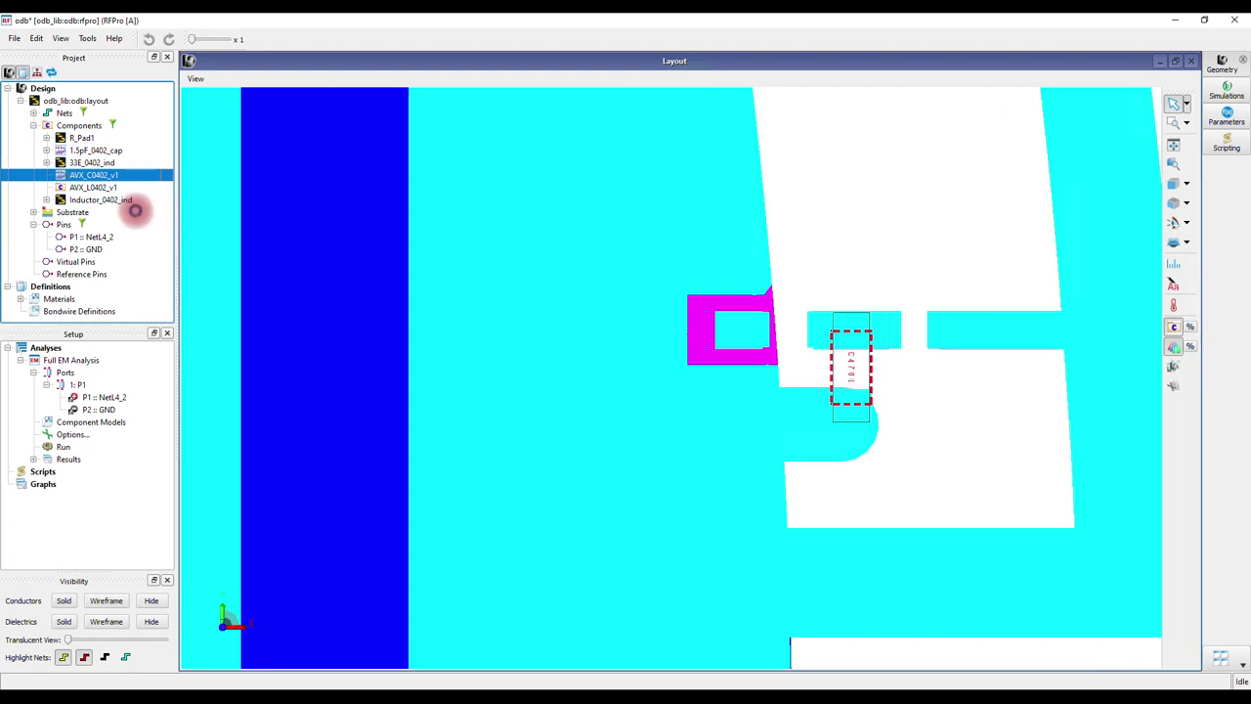
- Change the AVX_L0402_v1 inductor's role to a circuit component
click(97, 187)
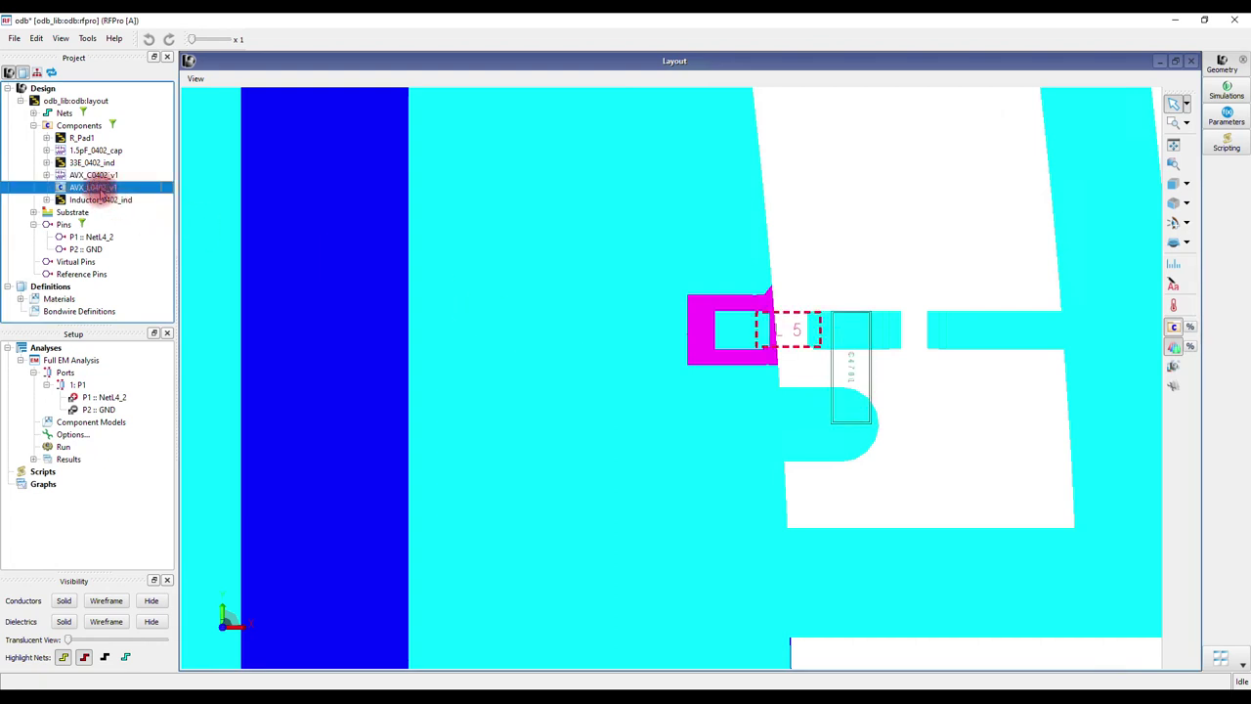
right_click(98, 187)
mouse_move(161, 194)
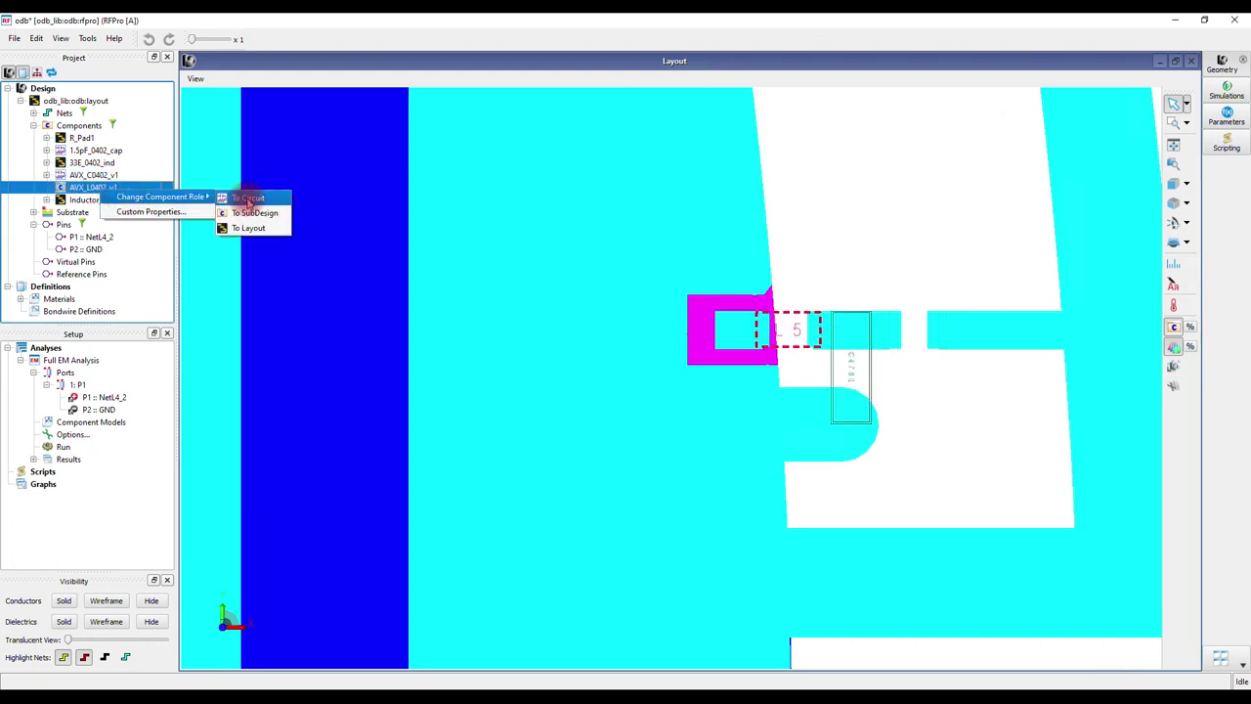
click(244, 195)
click(599, 379)
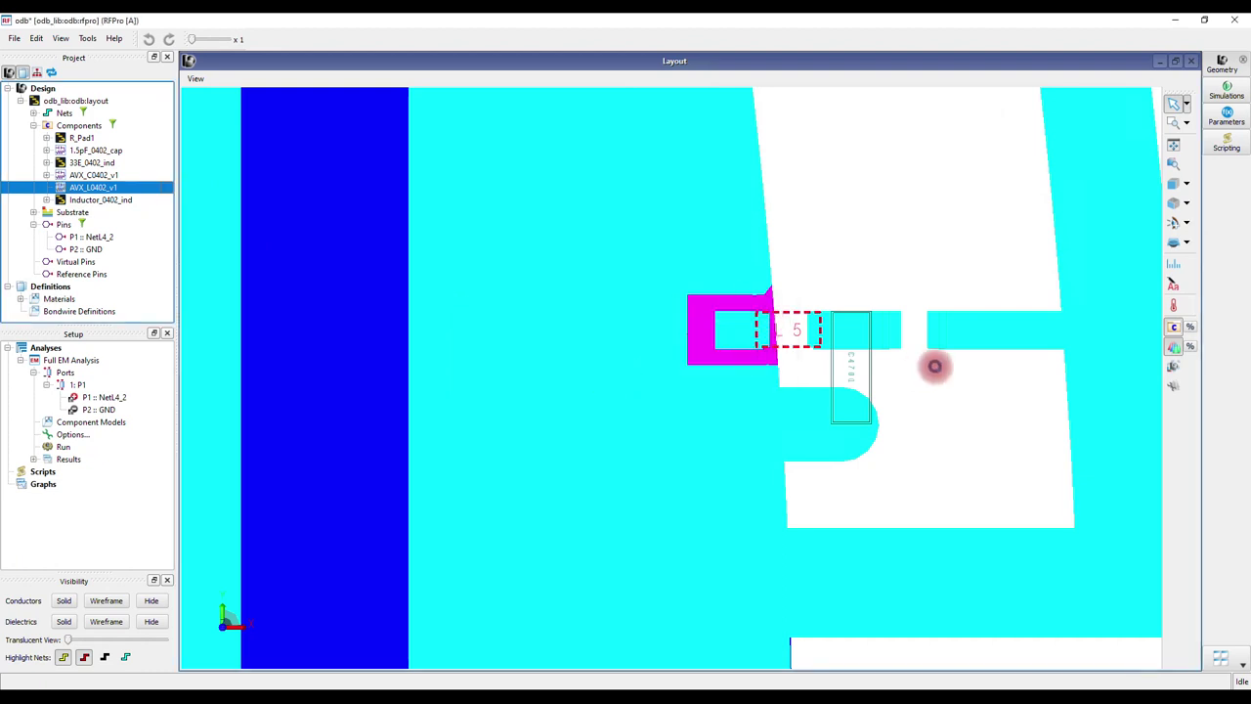
click(878, 347)
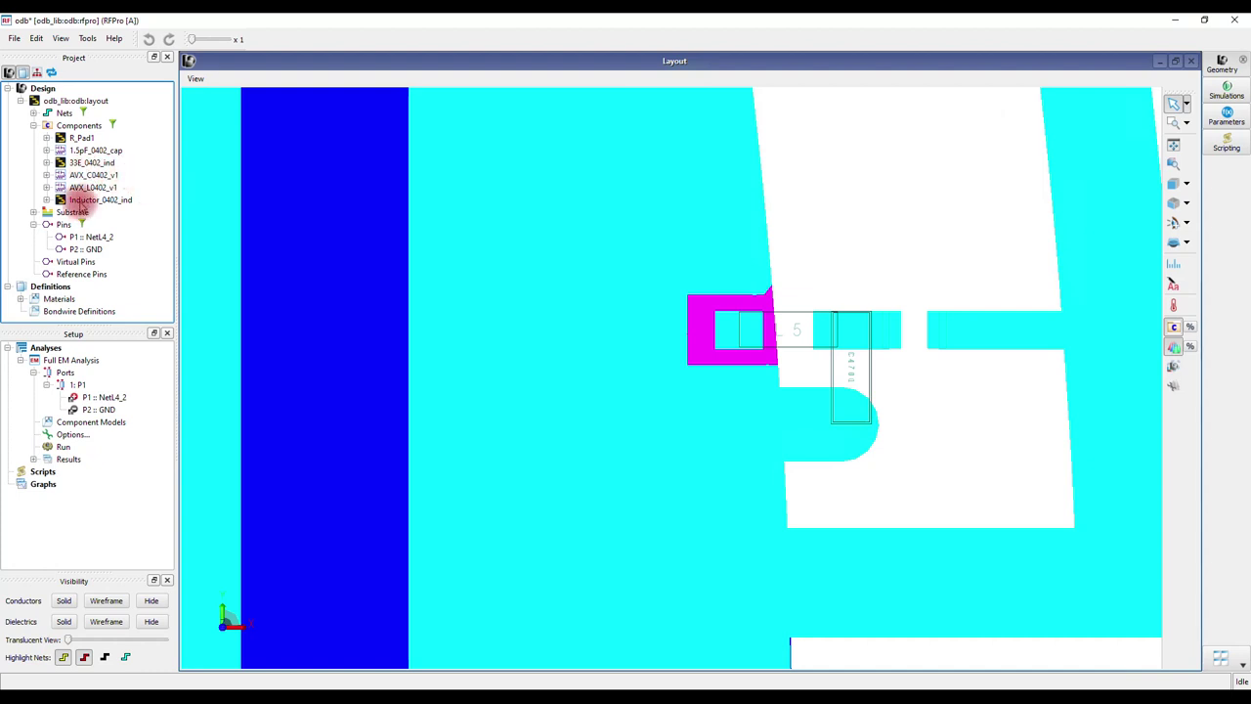
- Change R_Pad1's role to a circuit component
click(78, 138)
right_click(78, 138)
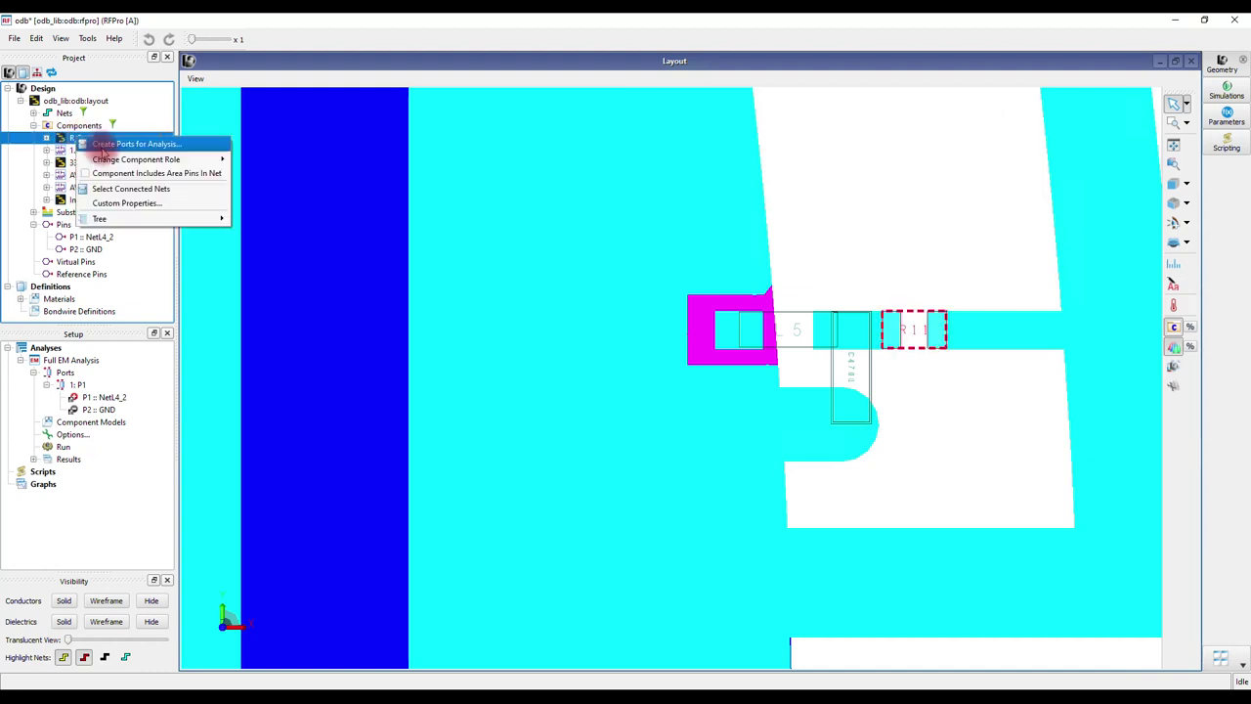
mouse_move(112, 161)
click(256, 160)
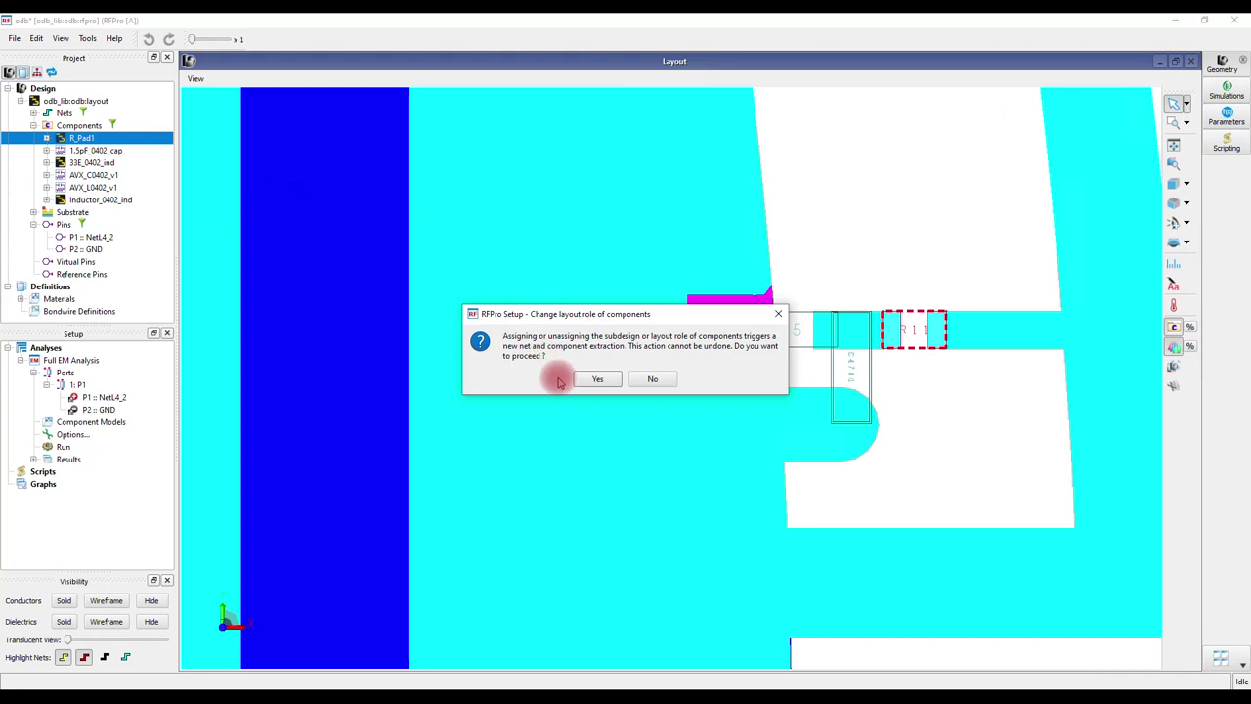
click(615, 377)
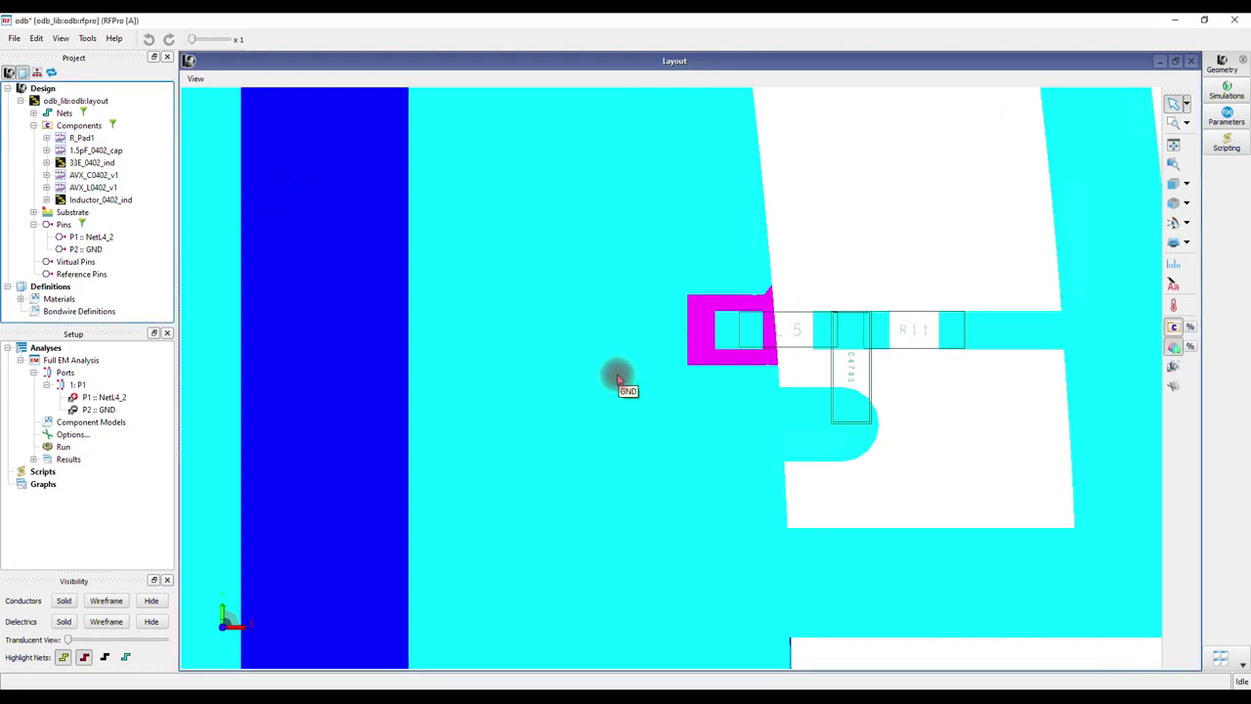
- Add R_Pad1, AVX_C0402_v1 and AVX_L0402_v1 to the Full EM Analysis component models
drag(79, 137, 98, 422)
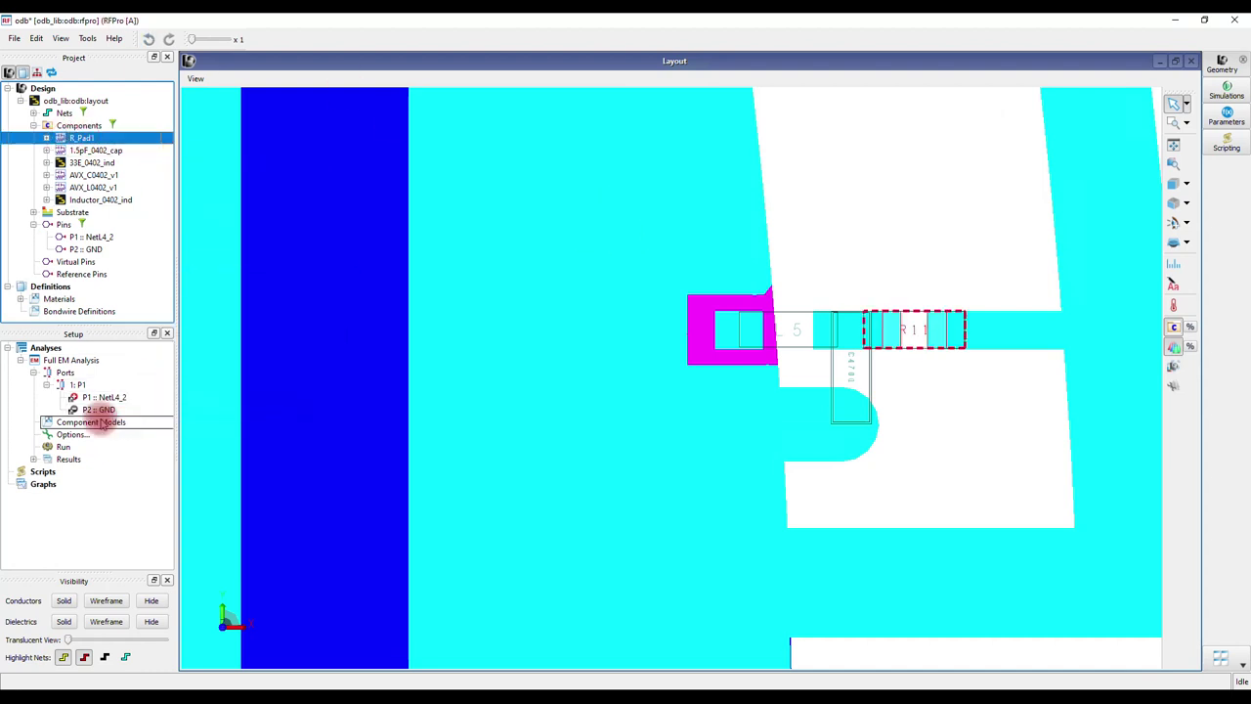
drag(86, 180, 111, 430)
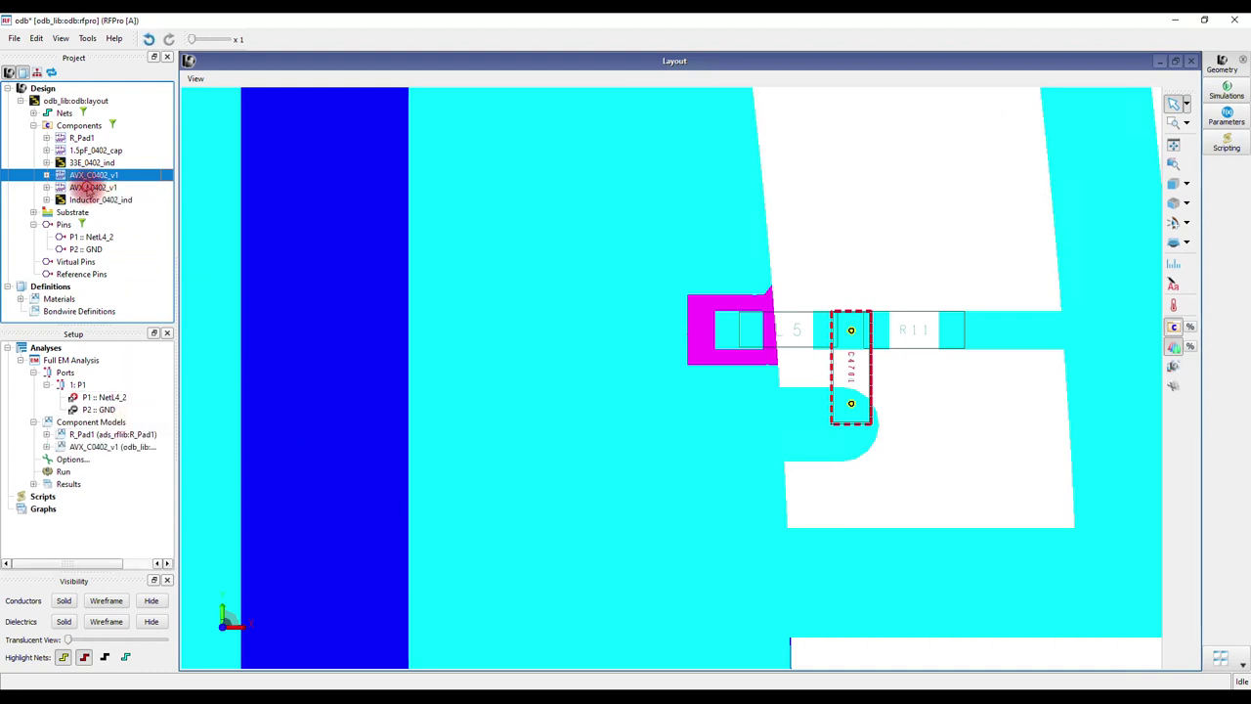
drag(90, 188, 115, 439)
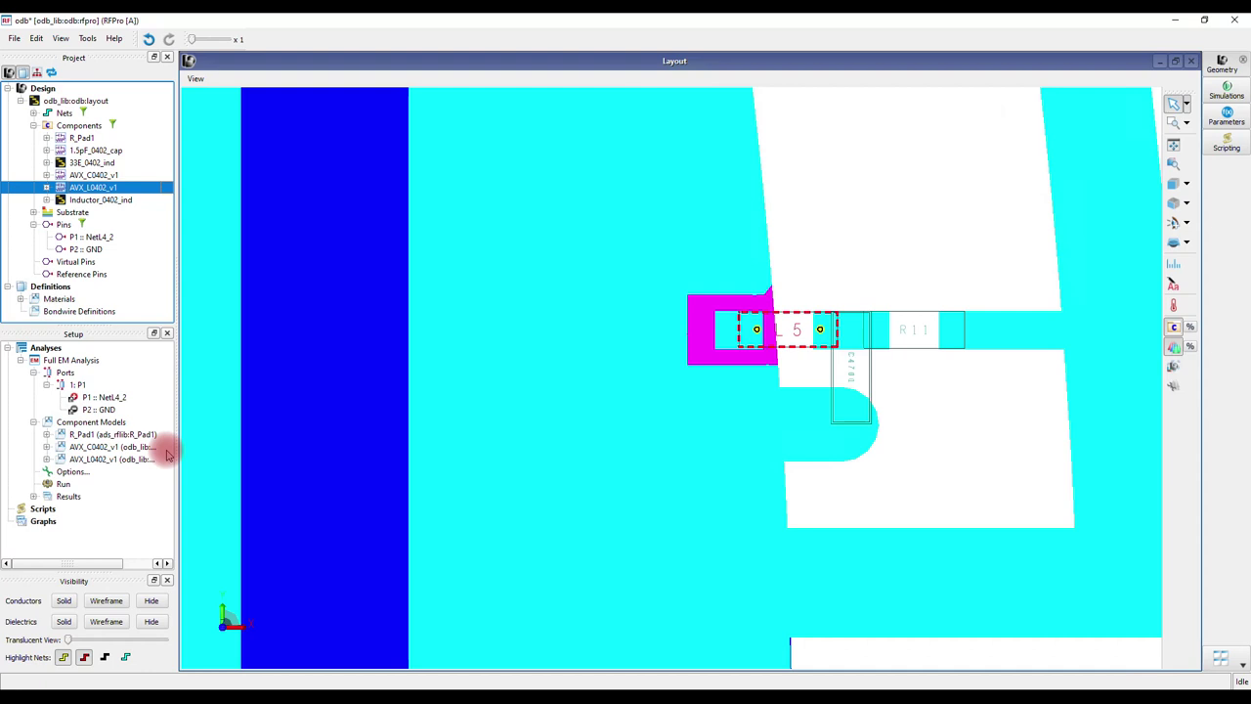
click(73, 471)
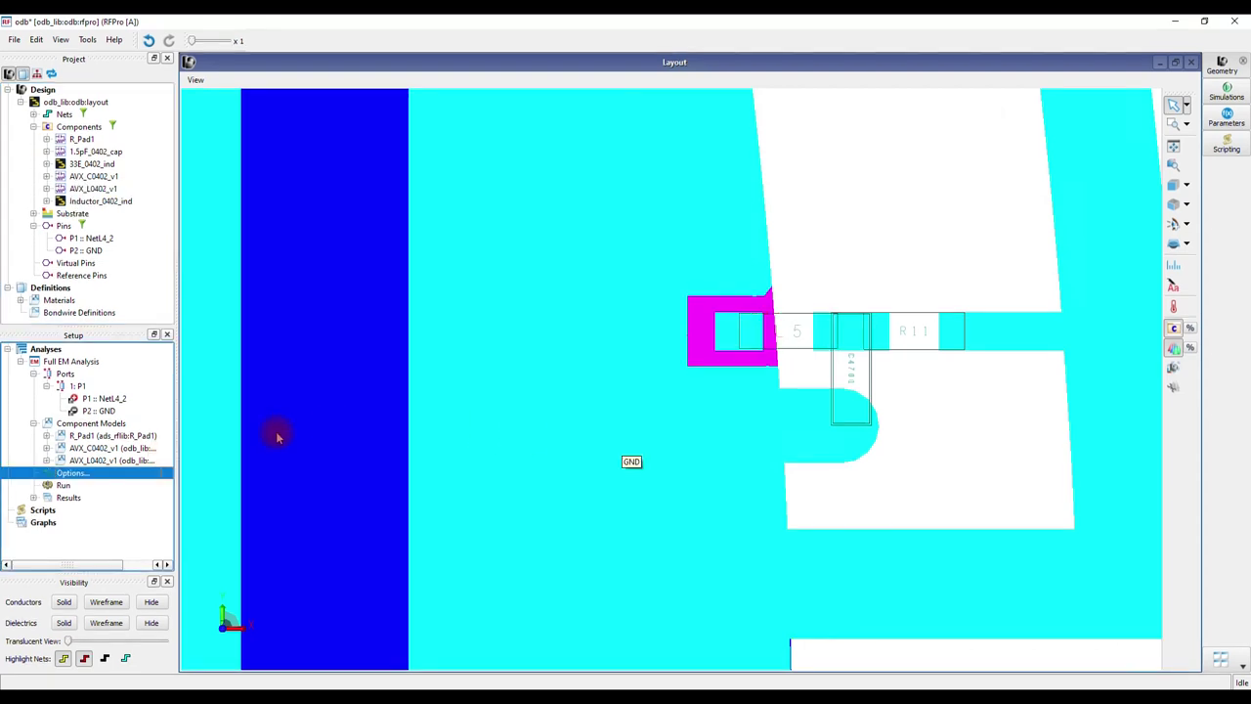
- Set the Full EM adaptive sweep to run from 1 GHz to 4 GHz
double_click(72, 473)
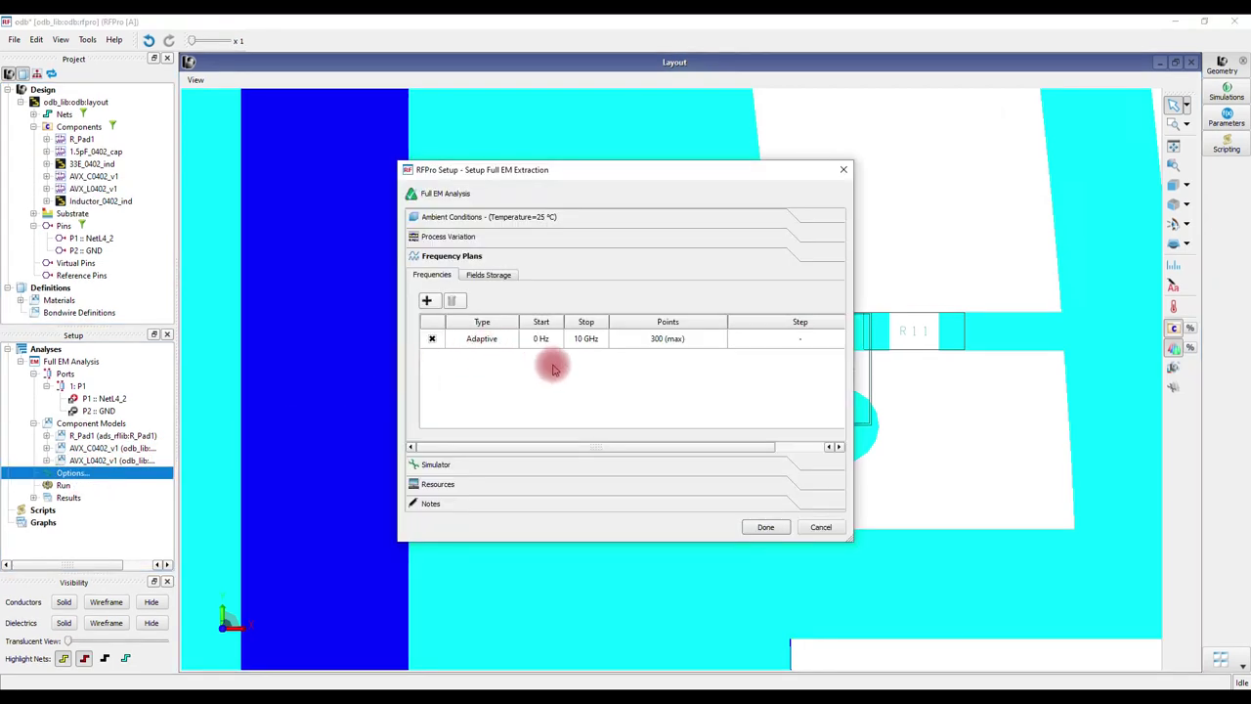
double_click(528, 339)
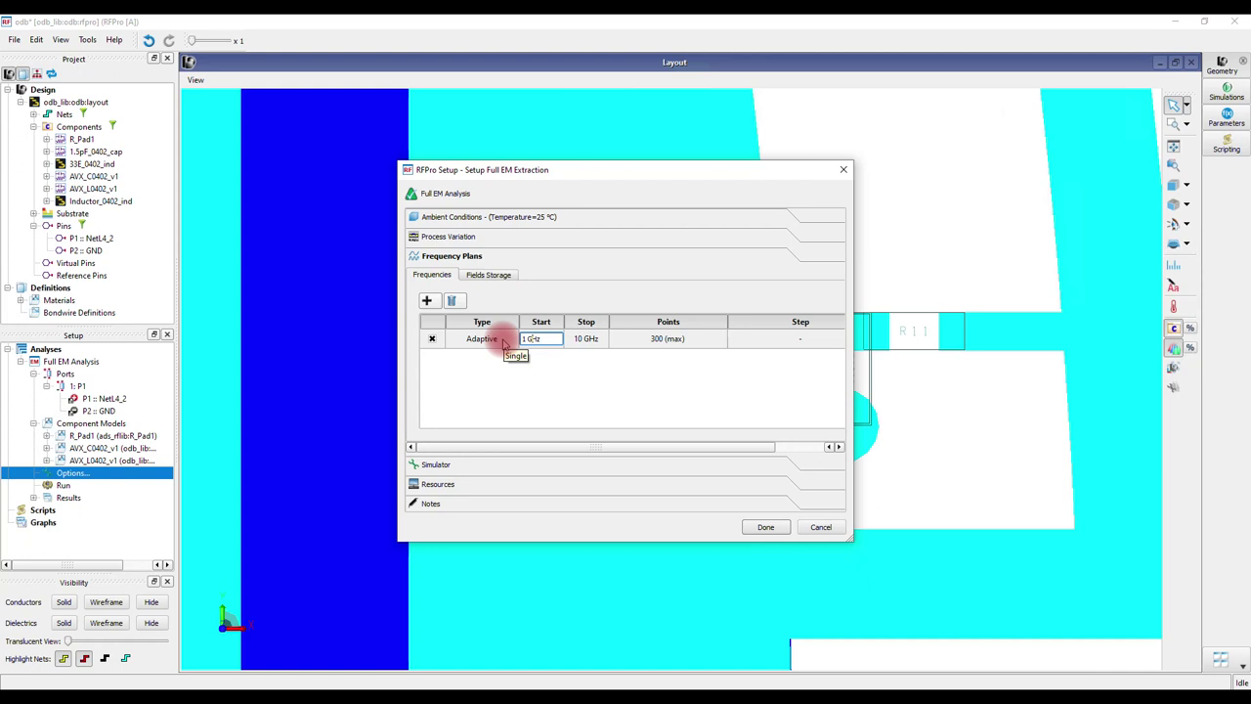
click(501, 340)
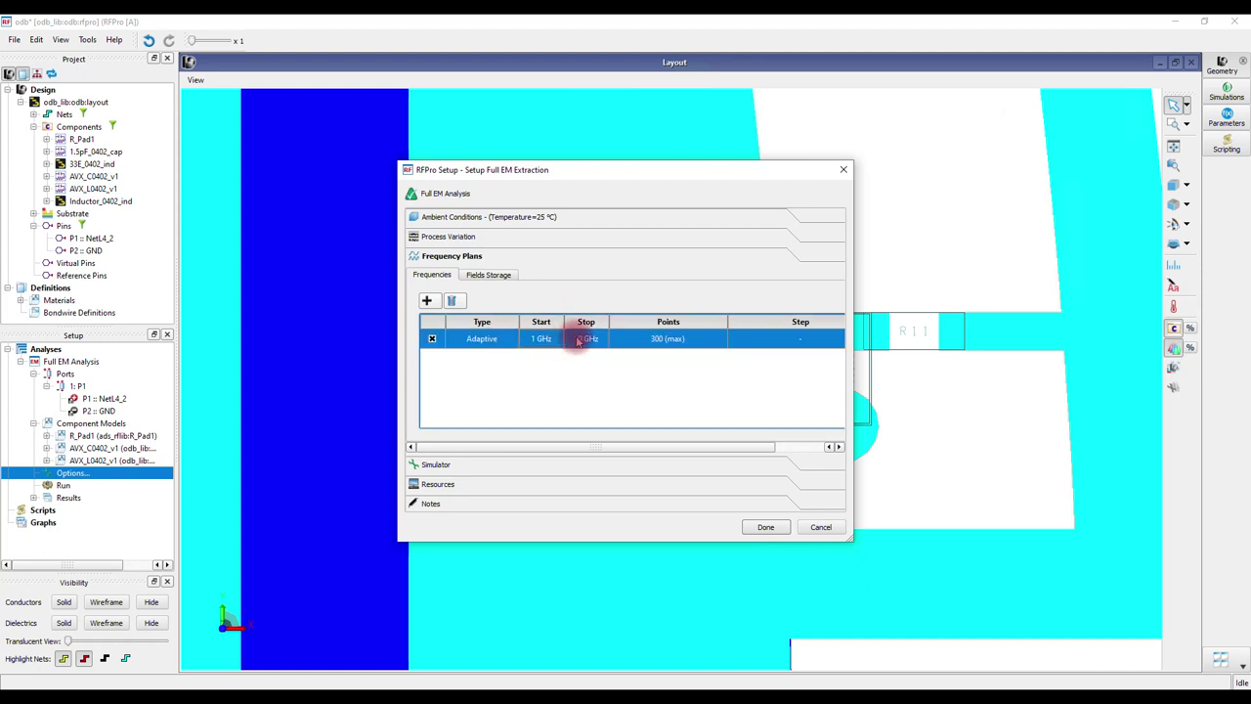
double_click(577, 338)
drag(577, 338, 507, 338)
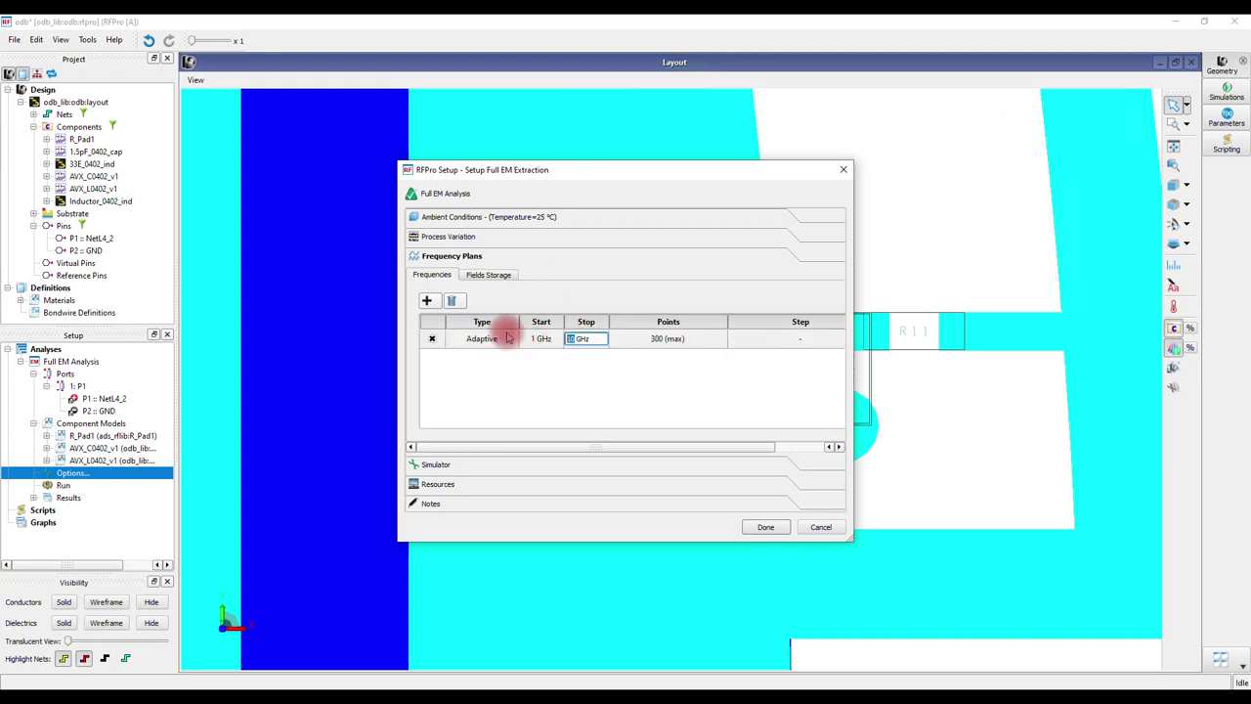
text(4)
click(466, 338)
- Add a second frequency row as a Single point at 2.4 GHz
click(426, 300)
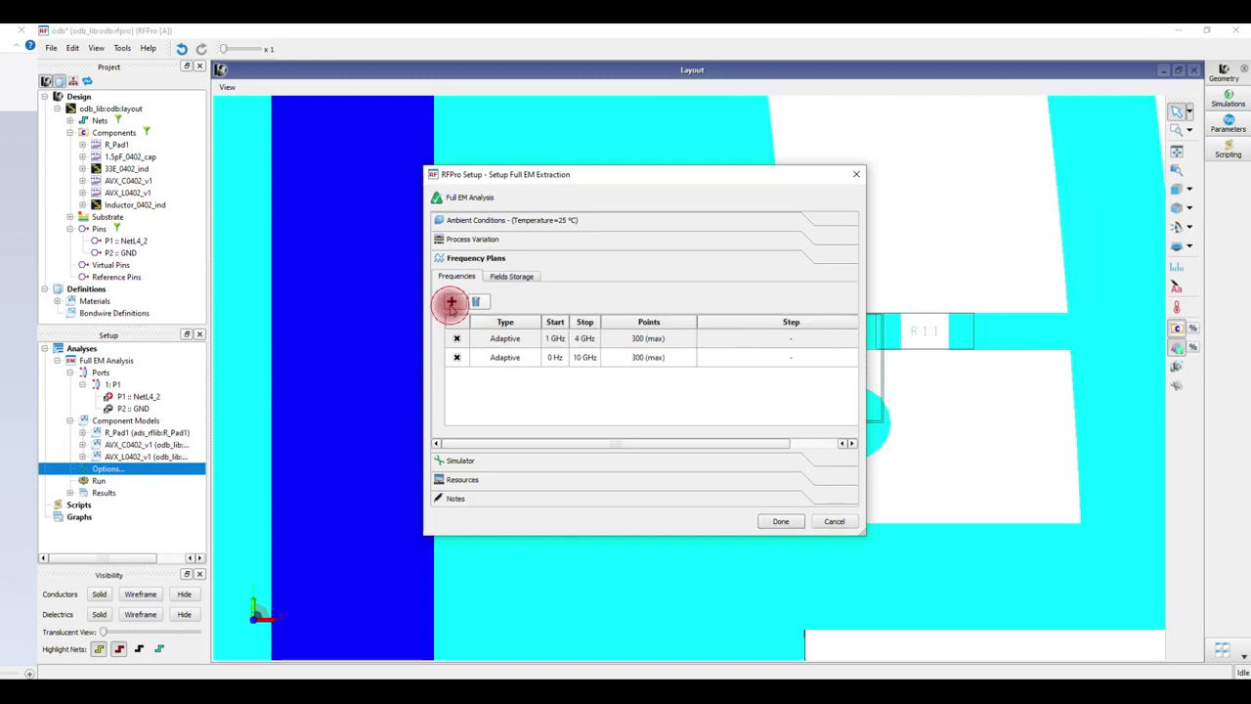
click(530, 358)
click(530, 358)
click(531, 358)
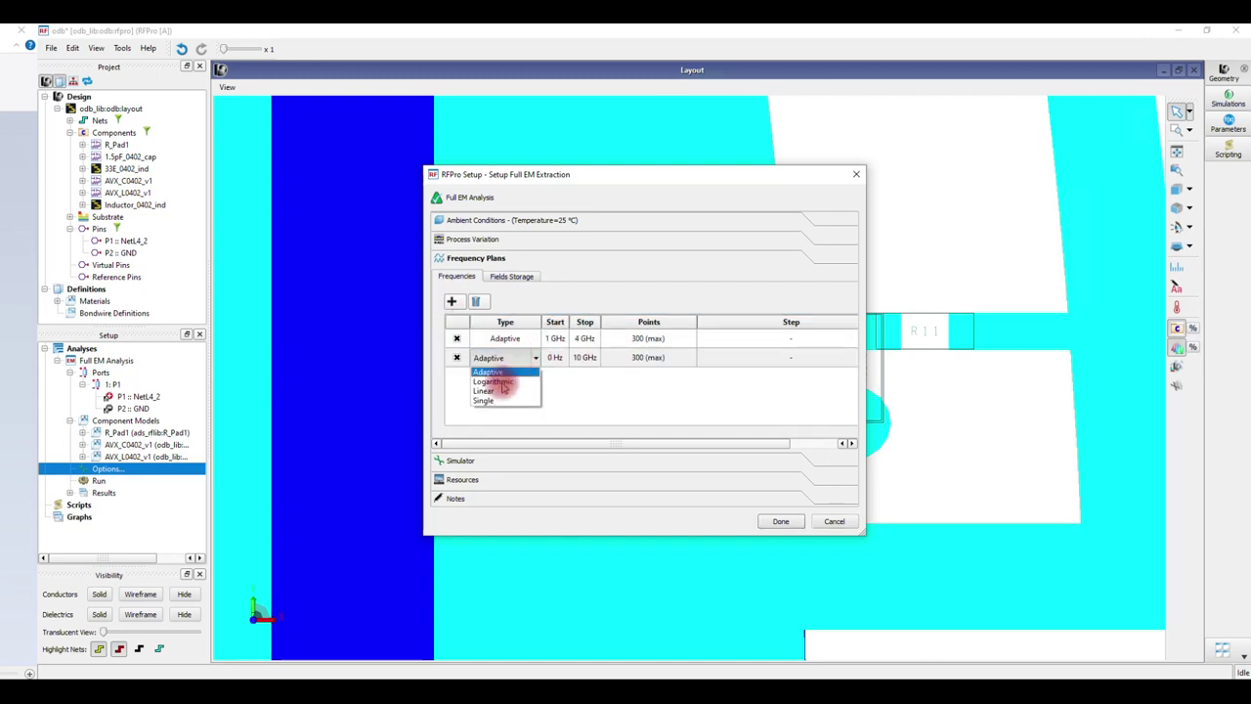
click(493, 401)
click(552, 358)
click(552, 358)
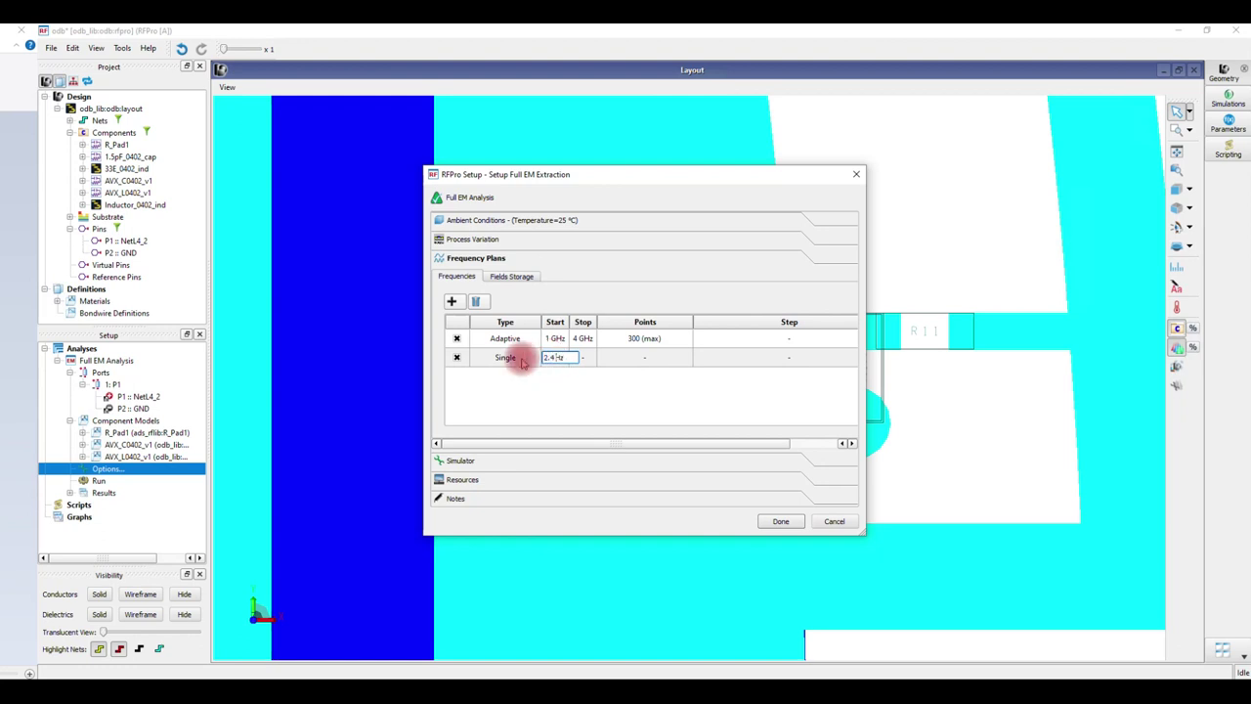
click(522, 360)
- Add a third frequency row as a Single point at 2.45 GHz
click(451, 301)
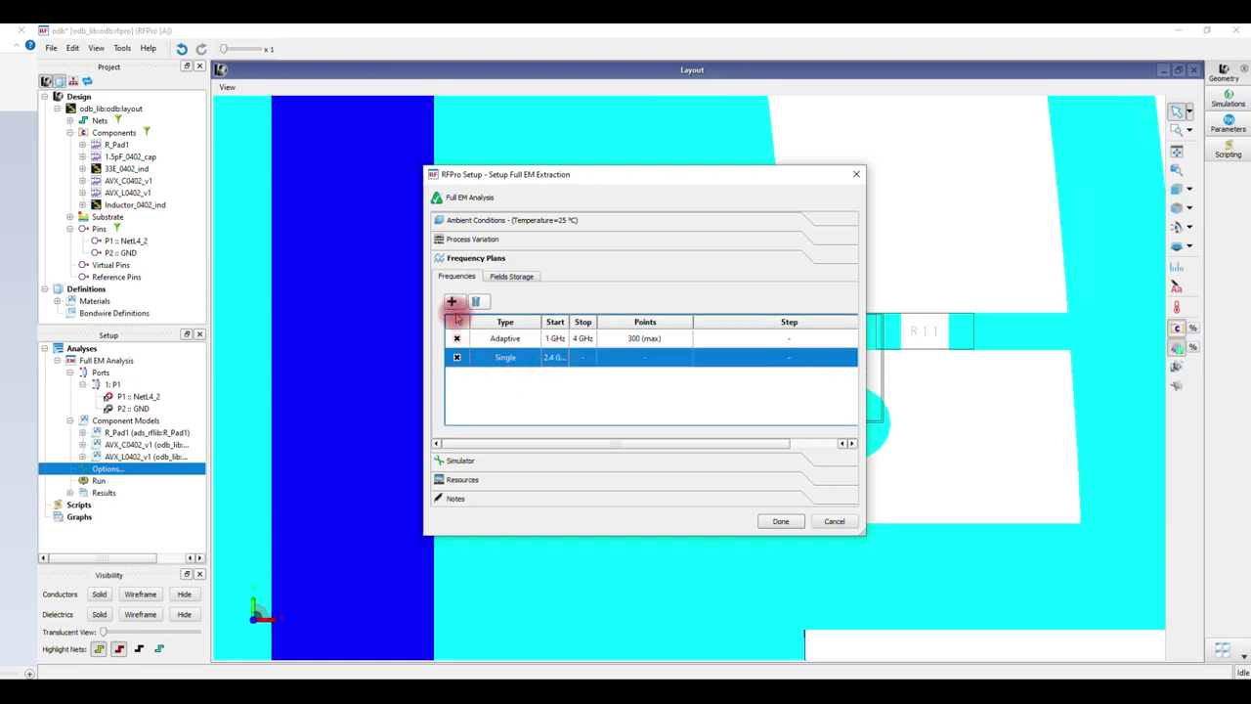
click(522, 377)
click(533, 377)
click(535, 377)
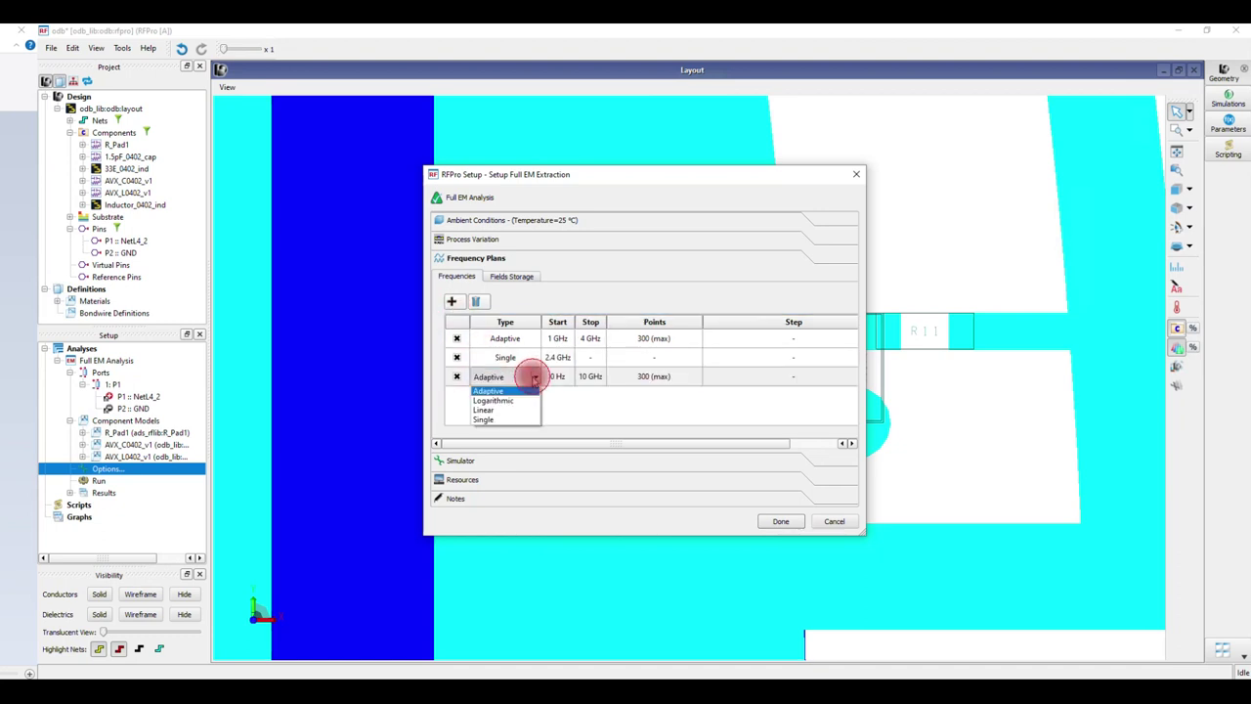
click(483, 419)
click(552, 376)
click(552, 376)
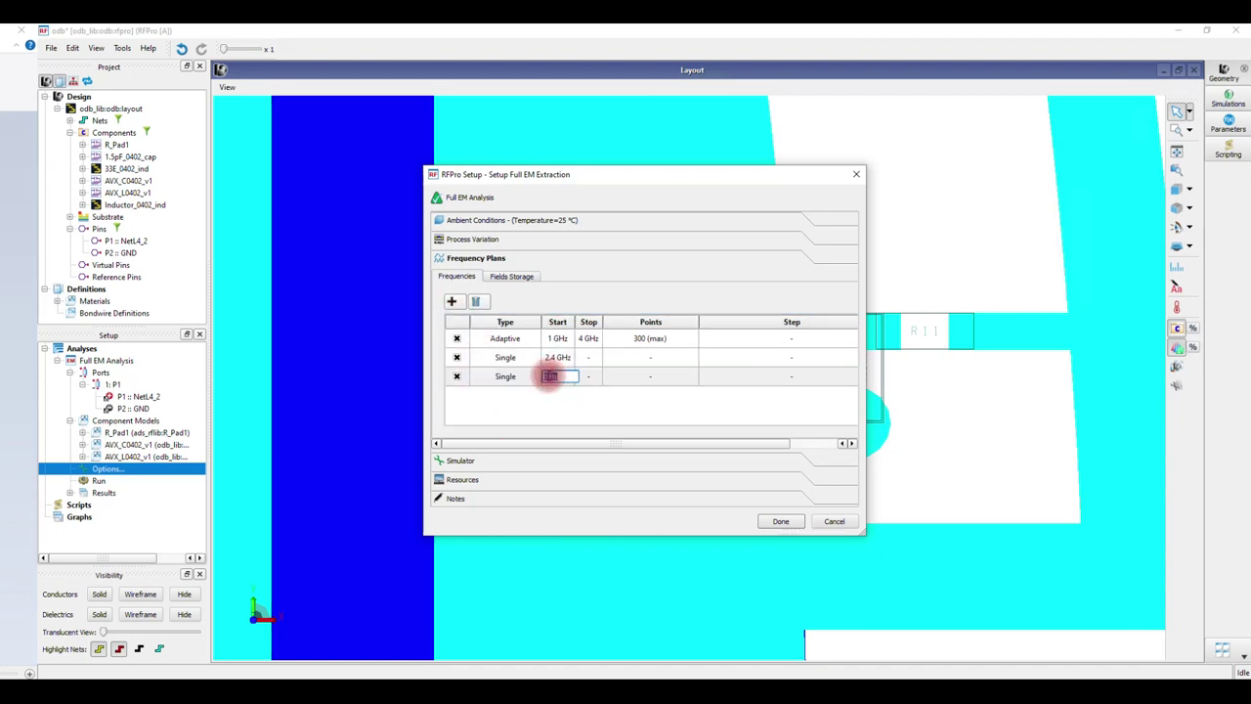
key(BackSpace)
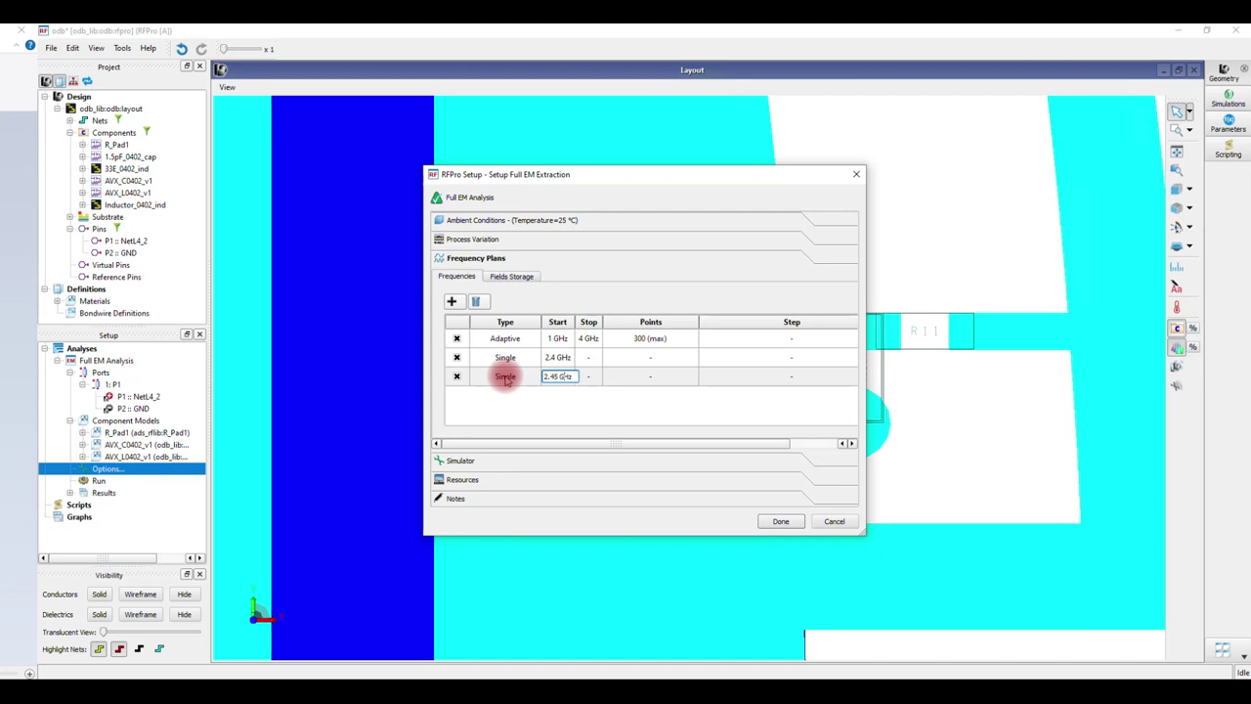
click(505, 378)
- Add a fourth Single-frequency row and clear its Start value
click(452, 302)
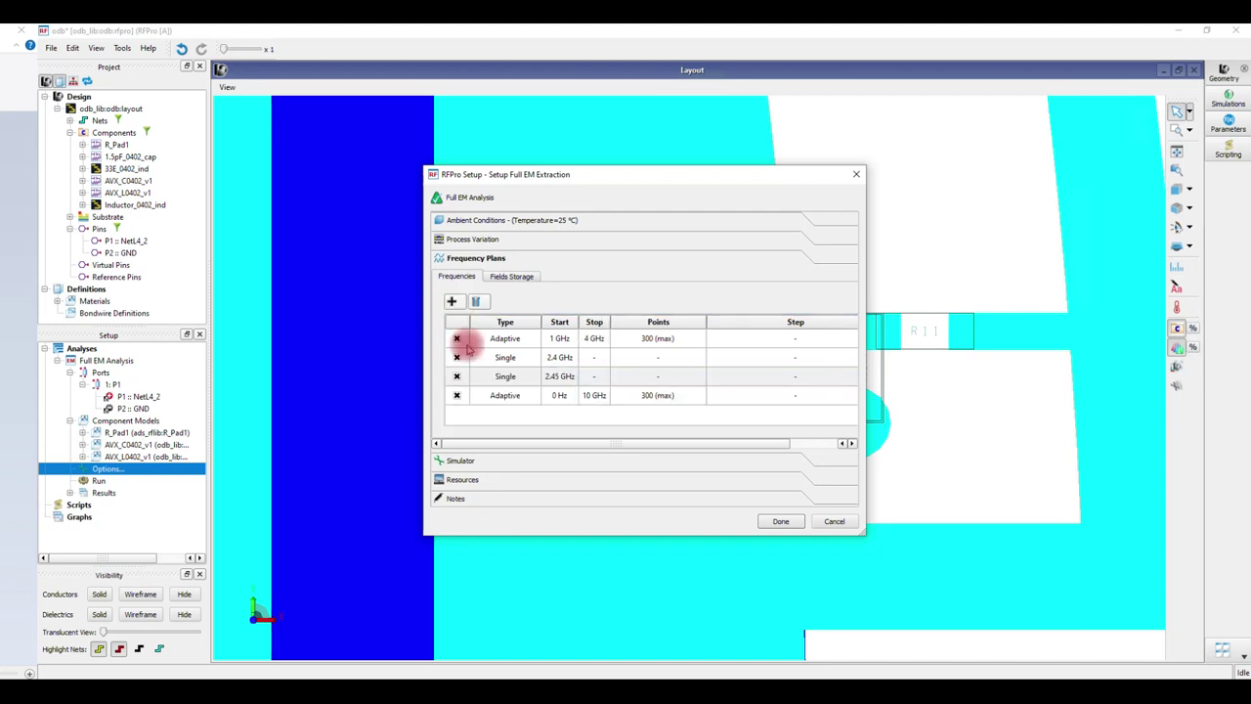
double_click(518, 394)
click(533, 396)
click(497, 436)
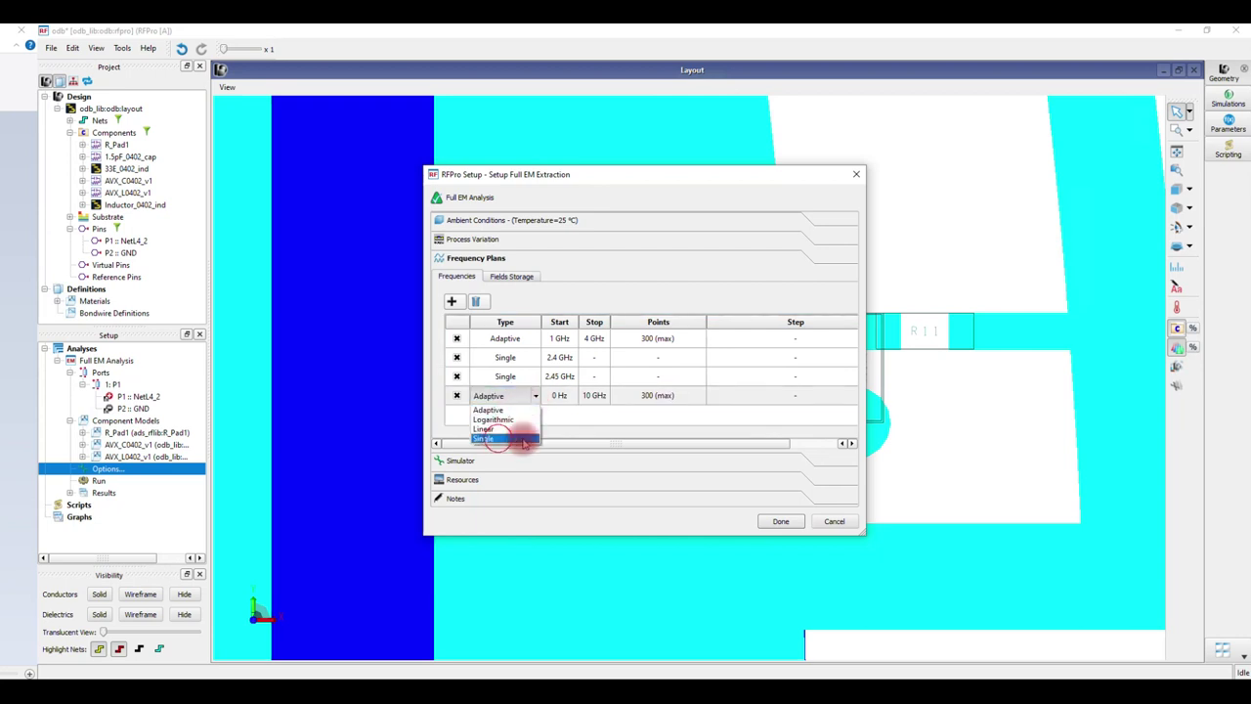
click(553, 397)
click(552, 396)
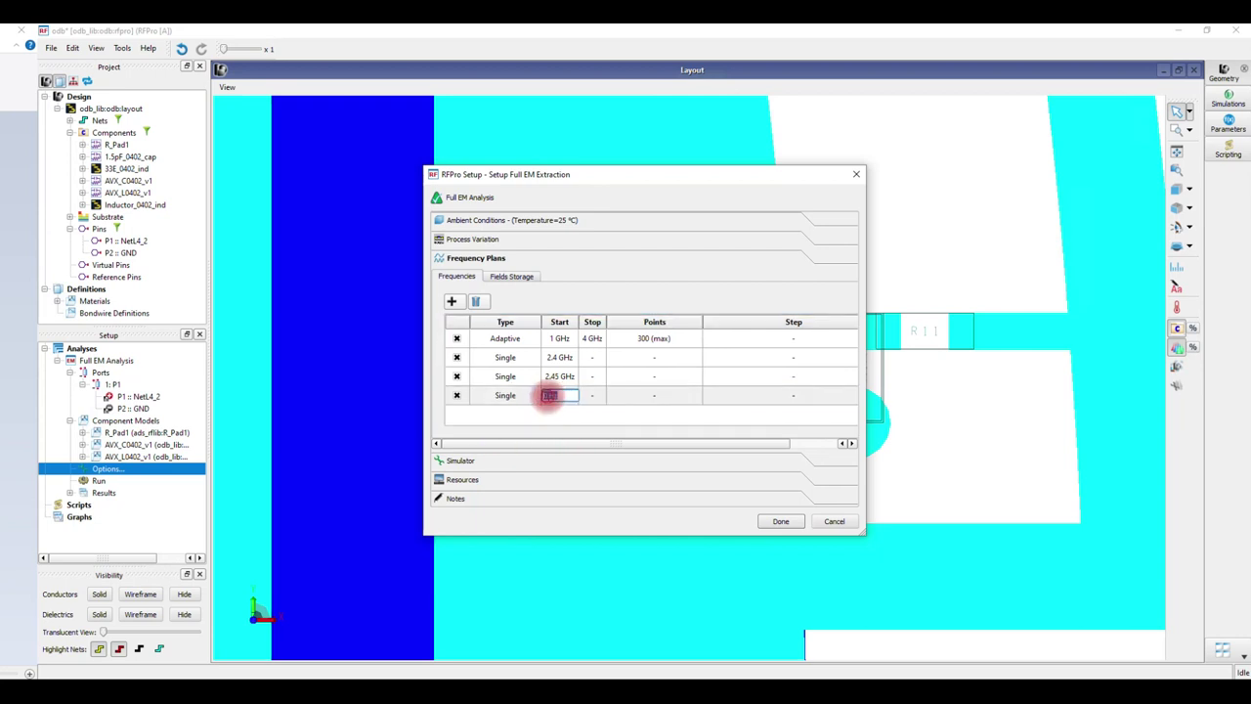
key(BackSpace)
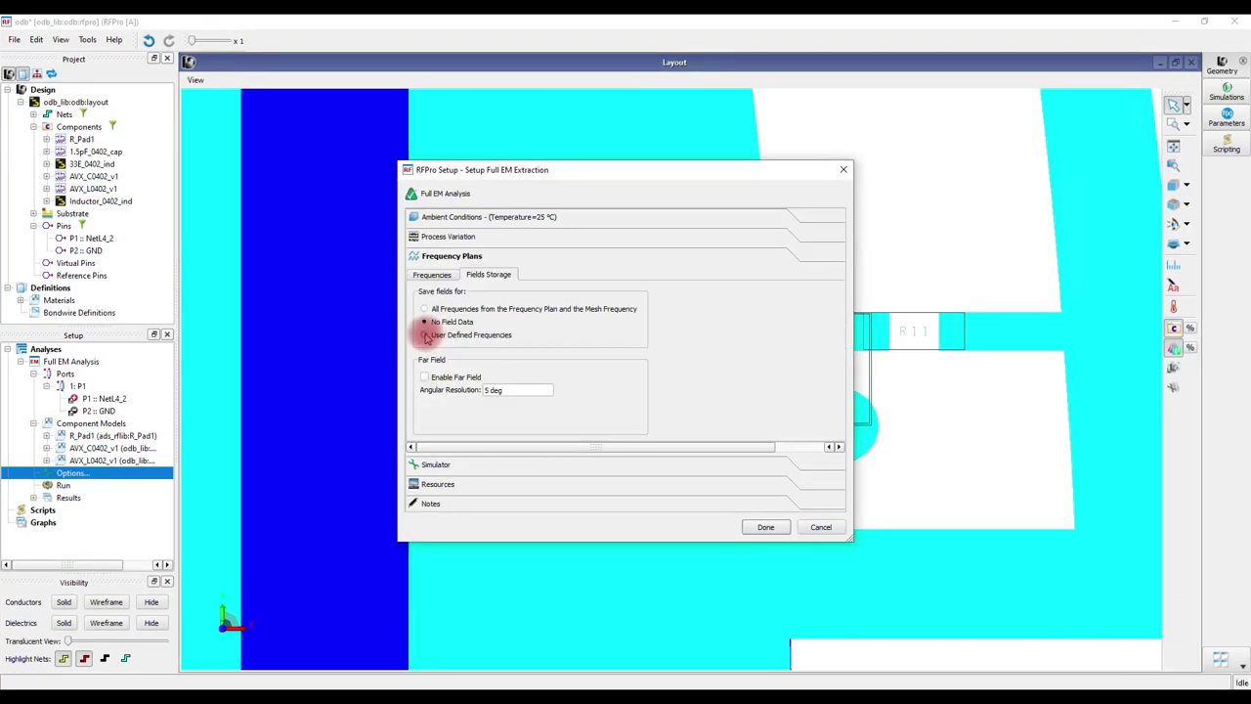
- Store fields at user-defined frequencies with far field enabled, then close the setup and run the analysis
click(425, 335)
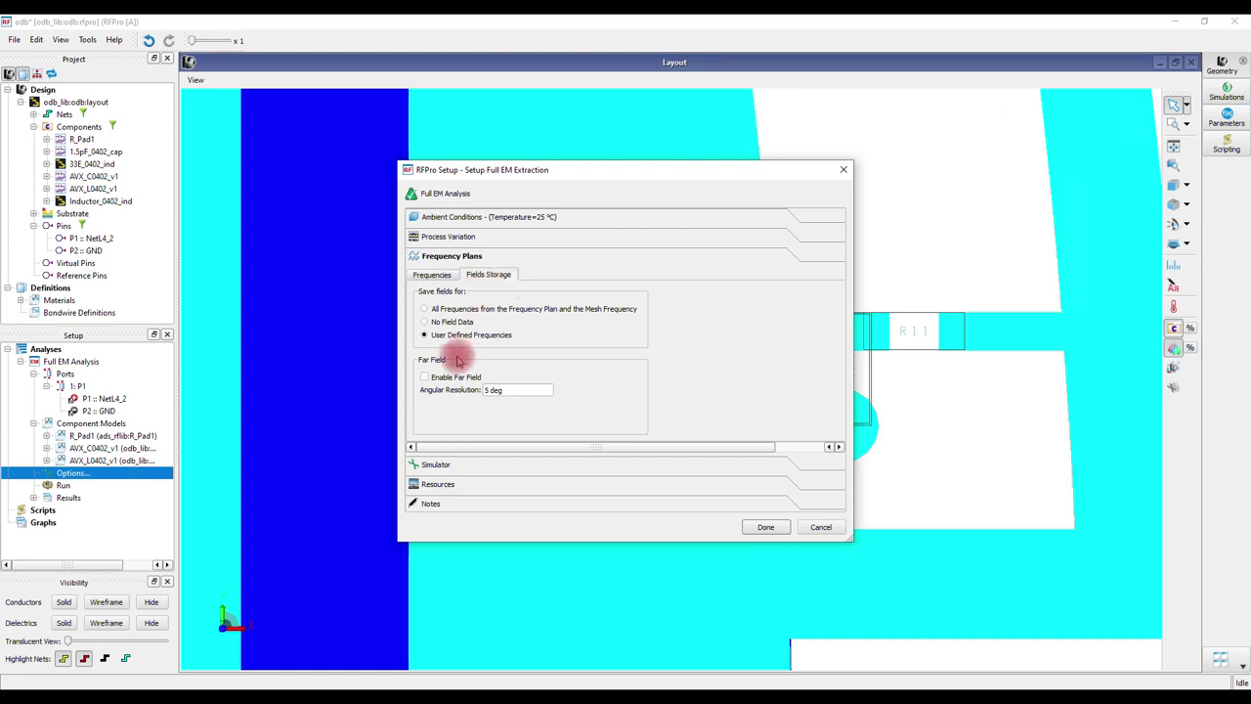
click(425, 376)
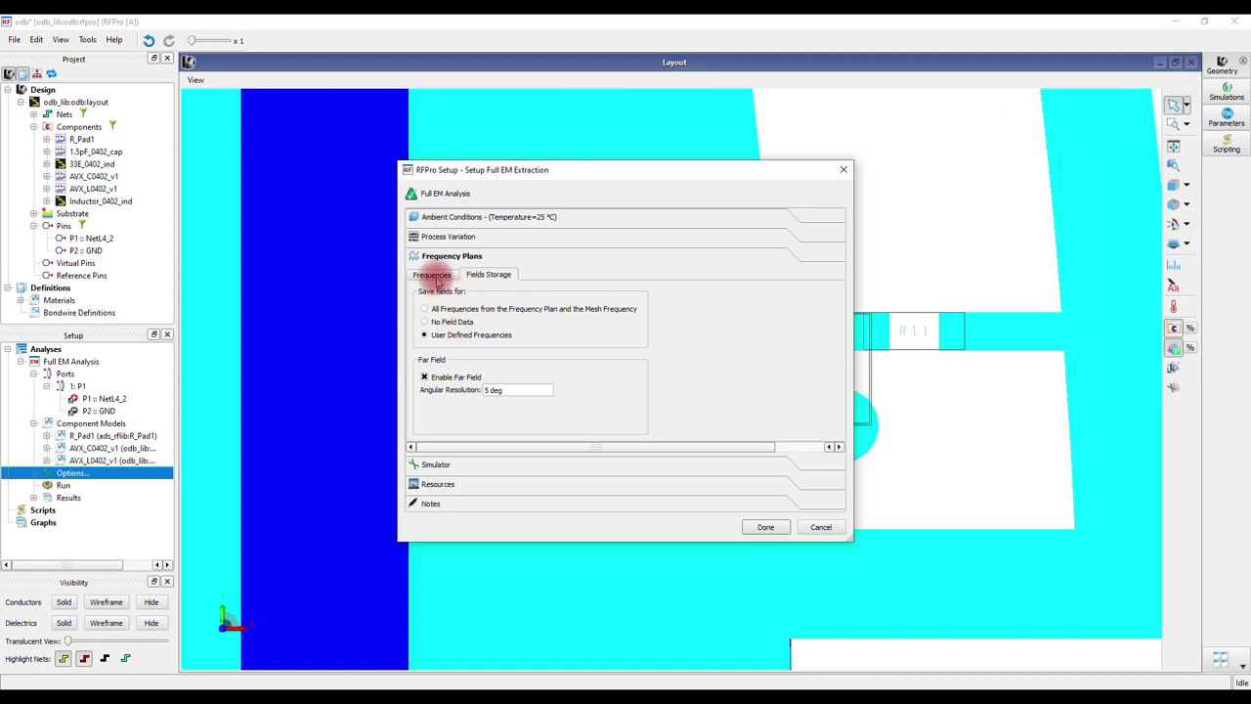
click(440, 277)
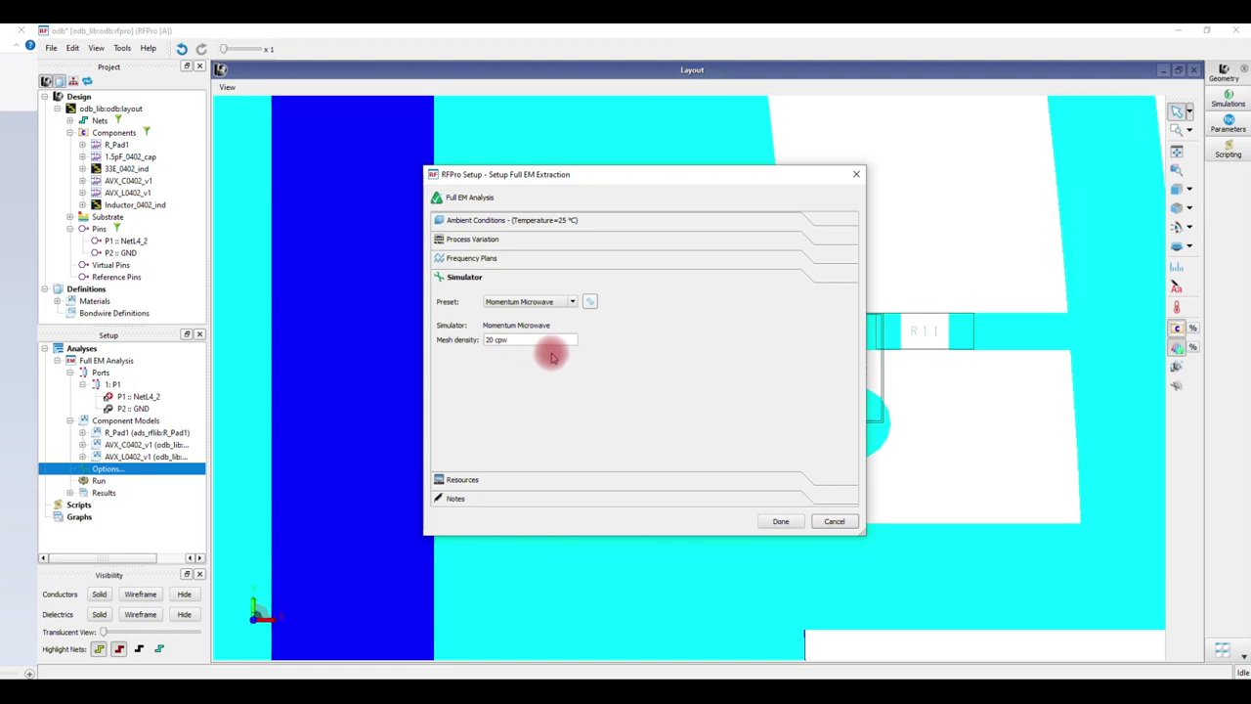
click(781, 522)
double_click(99, 481)
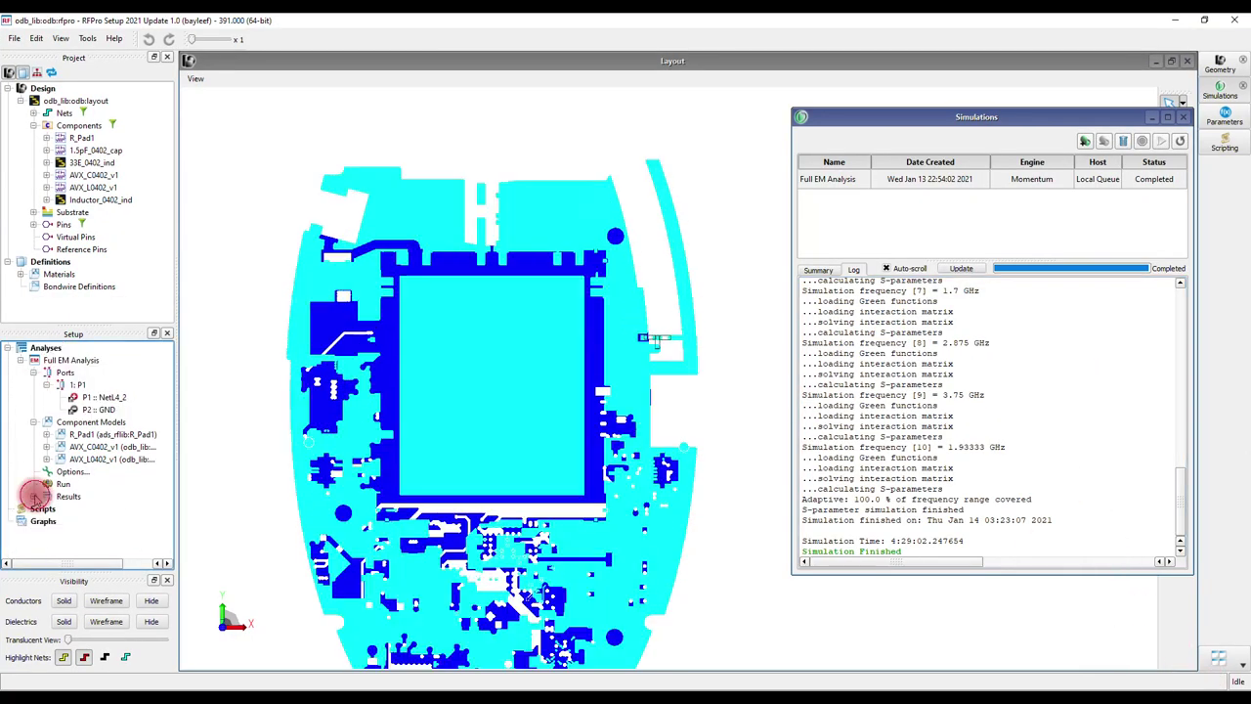
- Generate a test bench from the Full EM results, overwriting the existing design
click(34, 495)
scroll(78, 460, down, 2)
click(115, 509)
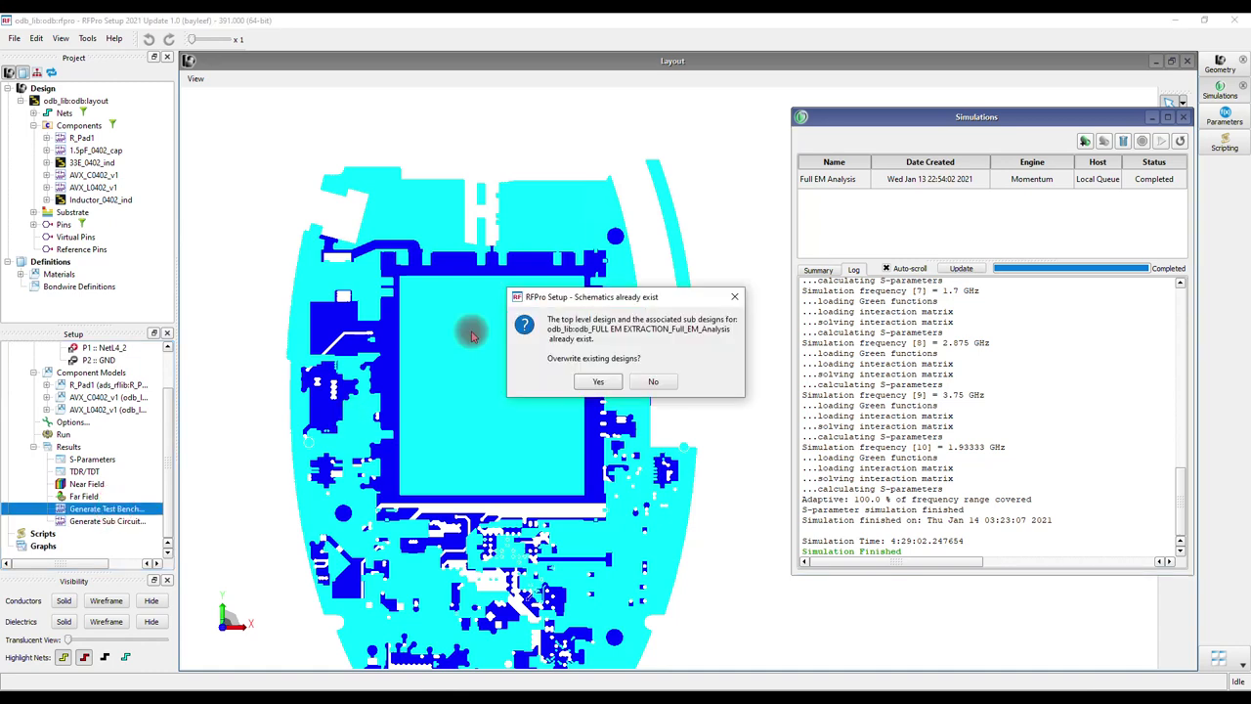
click(564, 383)
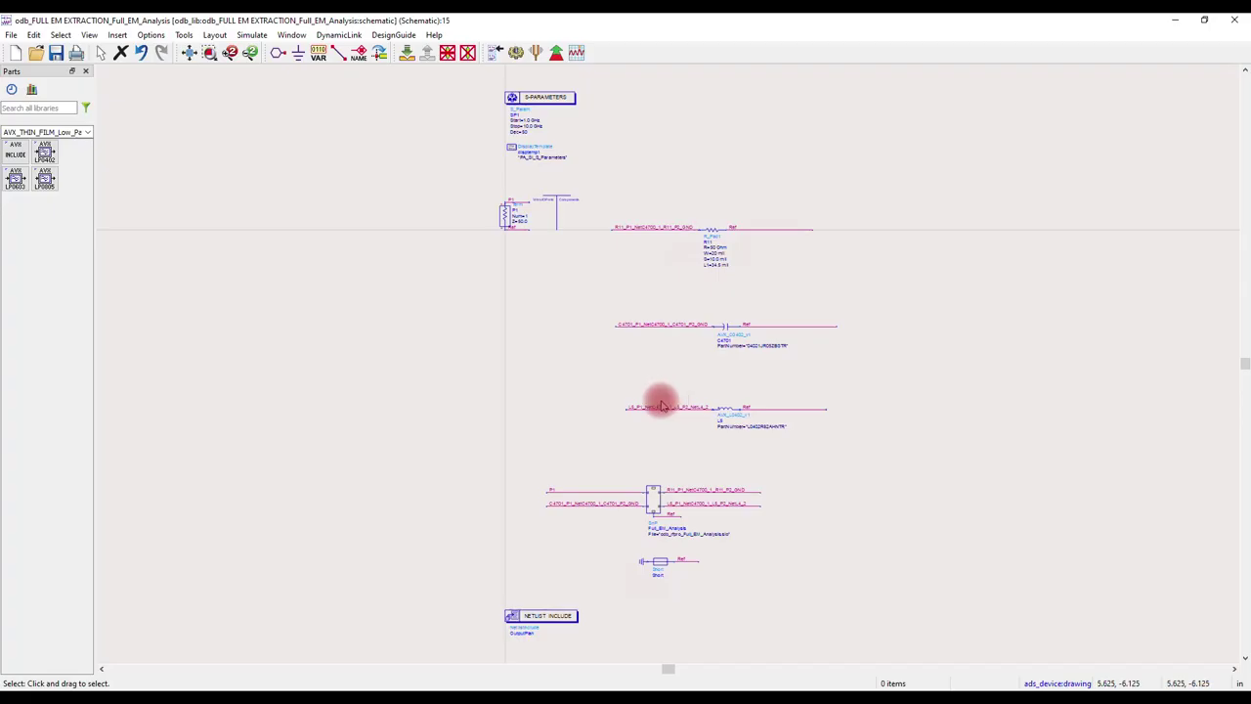
- Rearrange the S-PARAMETERS block, display template, port term and NETLIST INCLUDE in the schematic
drag(530, 102, 550, 315)
drag(479, 124, 592, 252)
drag(510, 147, 537, 376)
click(191, 54)
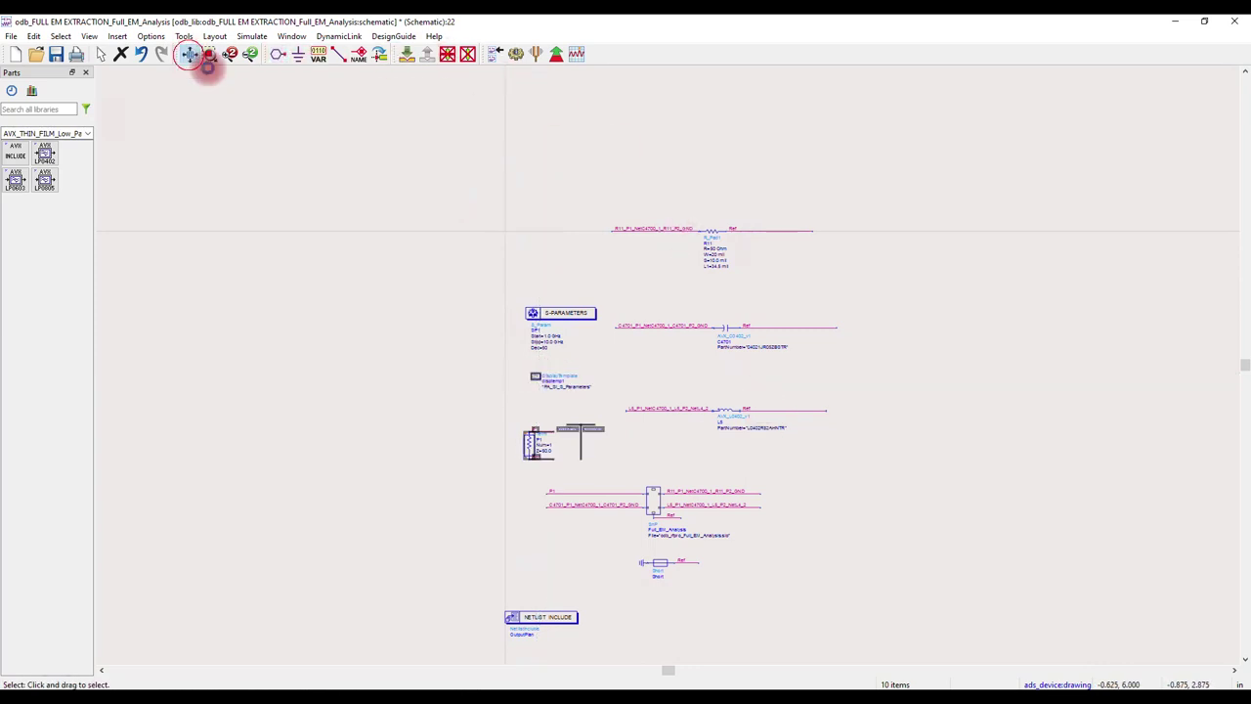
click(501, 613)
drag(821, 405, 908, 166)
click(196, 54)
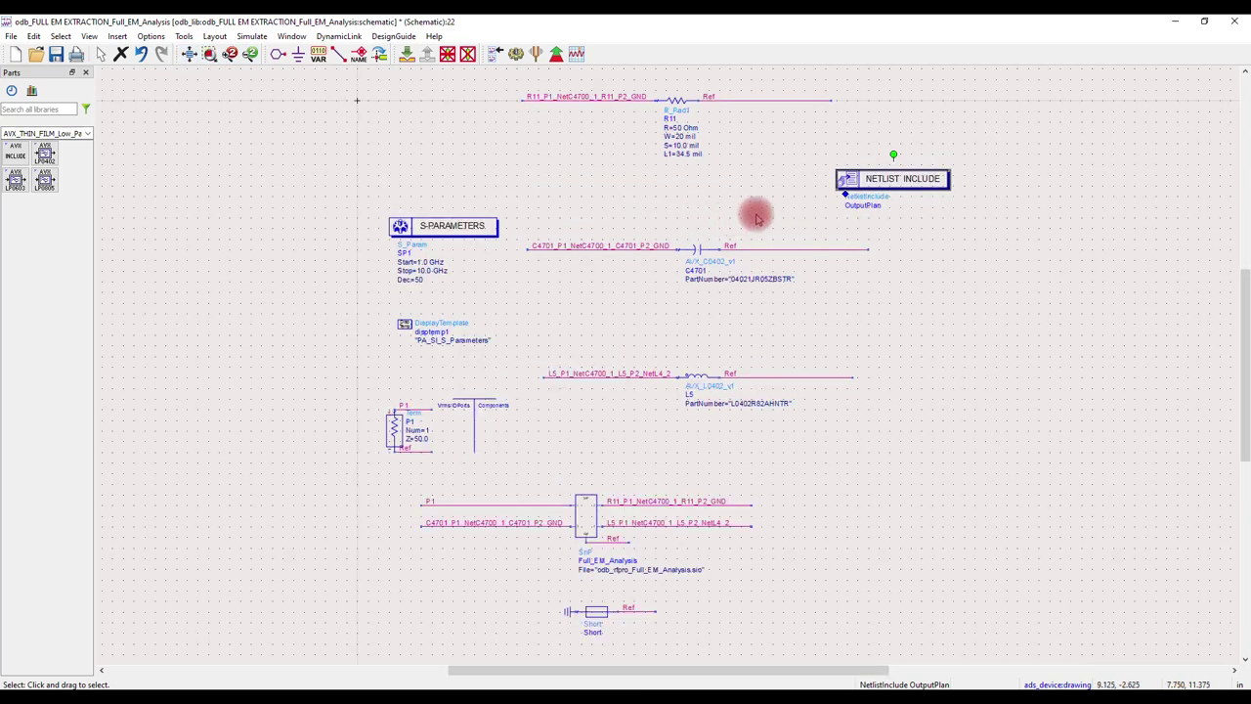
- Set the S-parameter sweep to Linear with a 4 GHz stop frequency
double_click(419, 269)
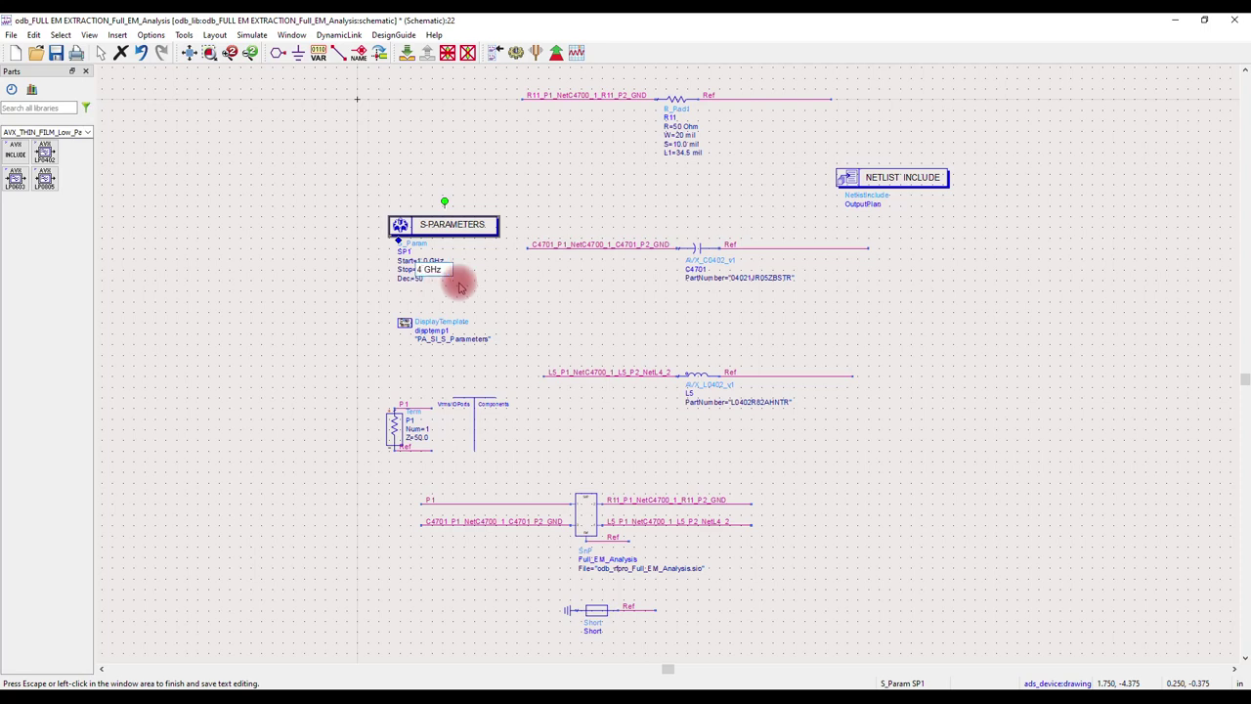
click(461, 275)
double_click(446, 224)
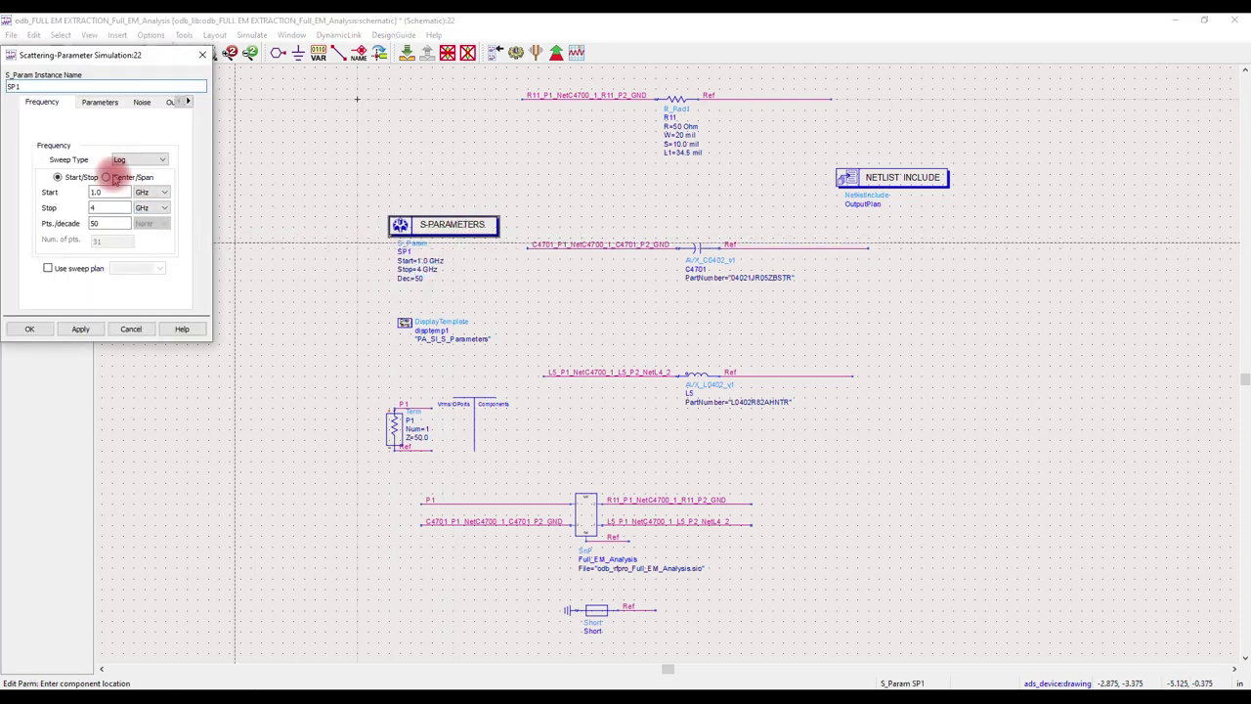
click(153, 159)
click(129, 168)
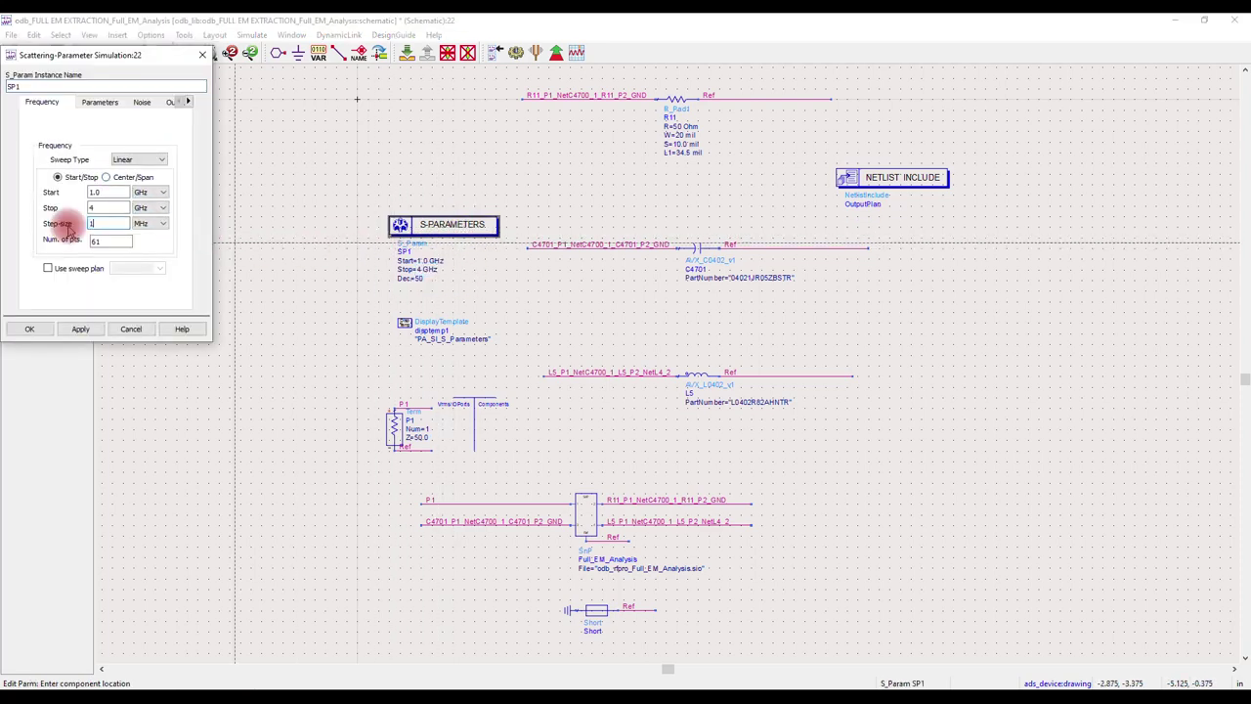
click(77, 328)
click(29, 328)
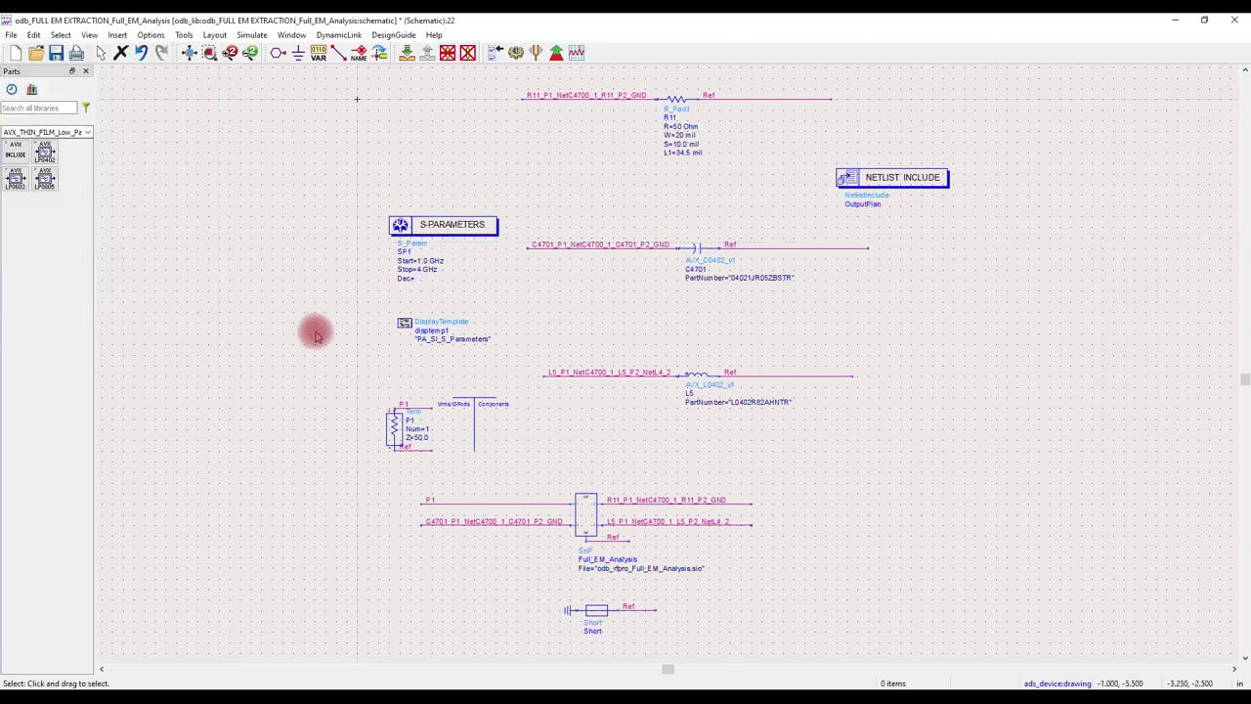
- Delete the DisplayTemplate component from the test bench
scroll(315, 336, up, 1)
key(Delete)
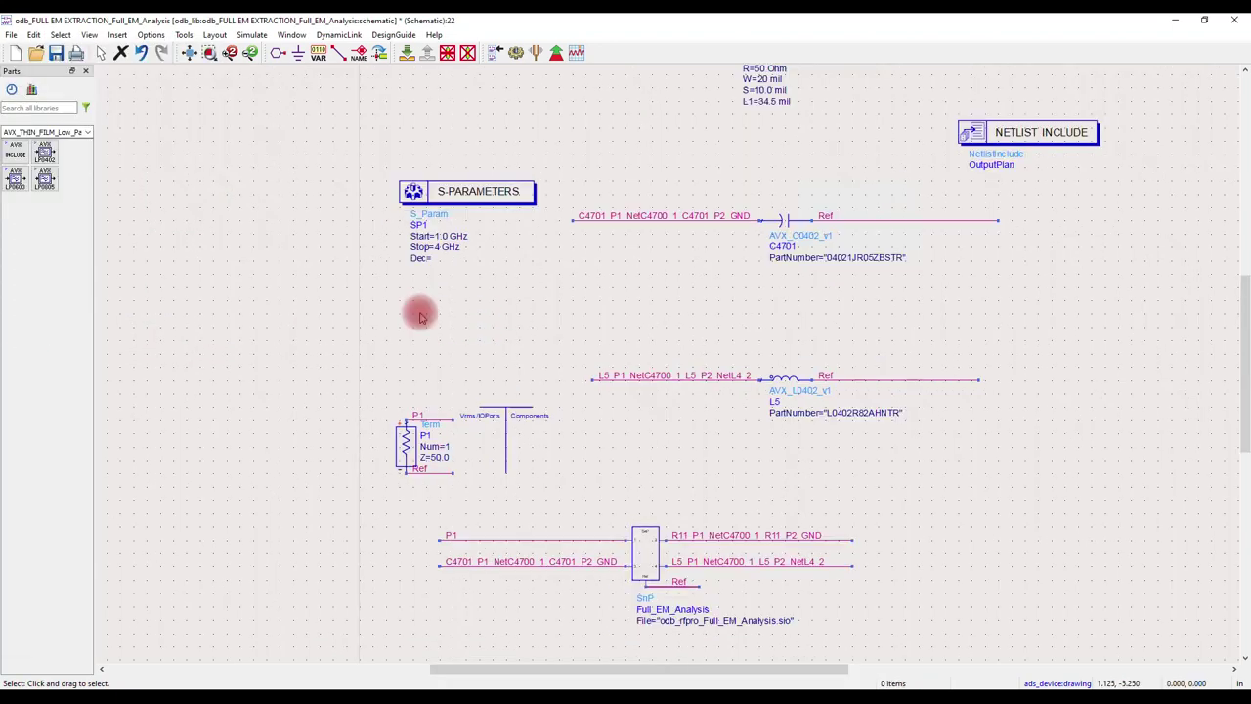
scroll(514, 371, right, 2)
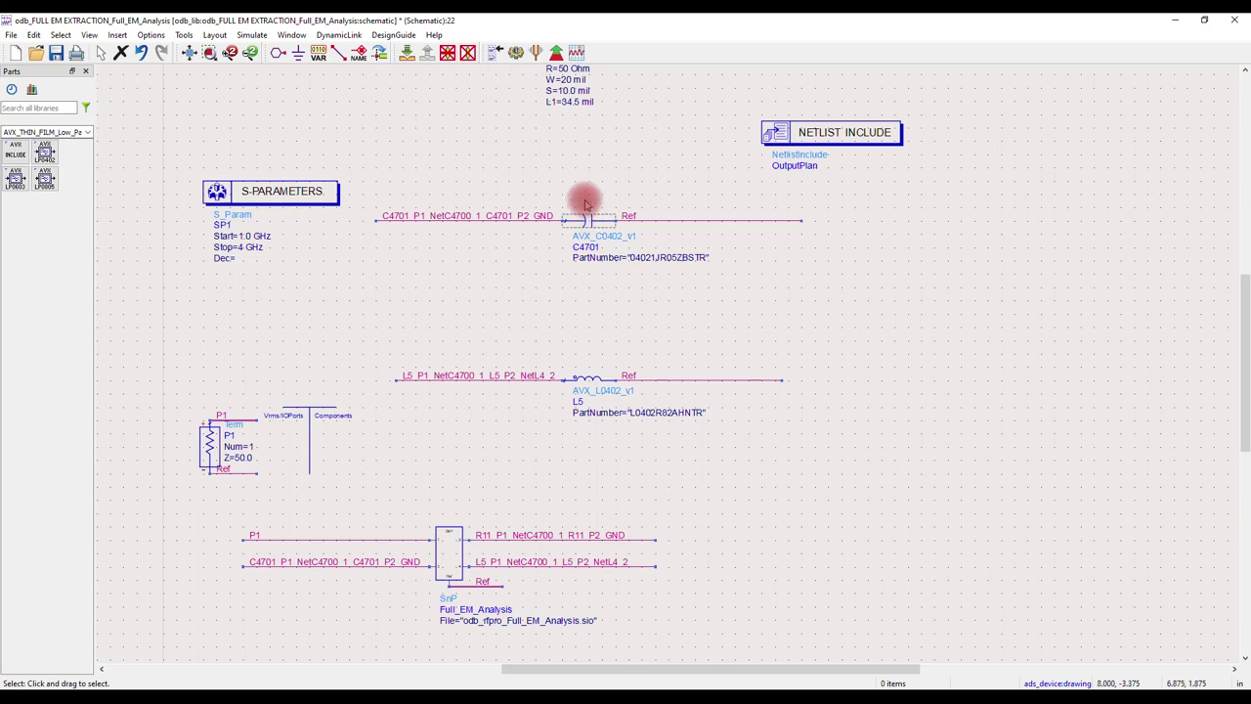
- Simulate the test bench, check the undefined AVX_C0402_v1 model error for C4701, and close the error window
click(514, 52)
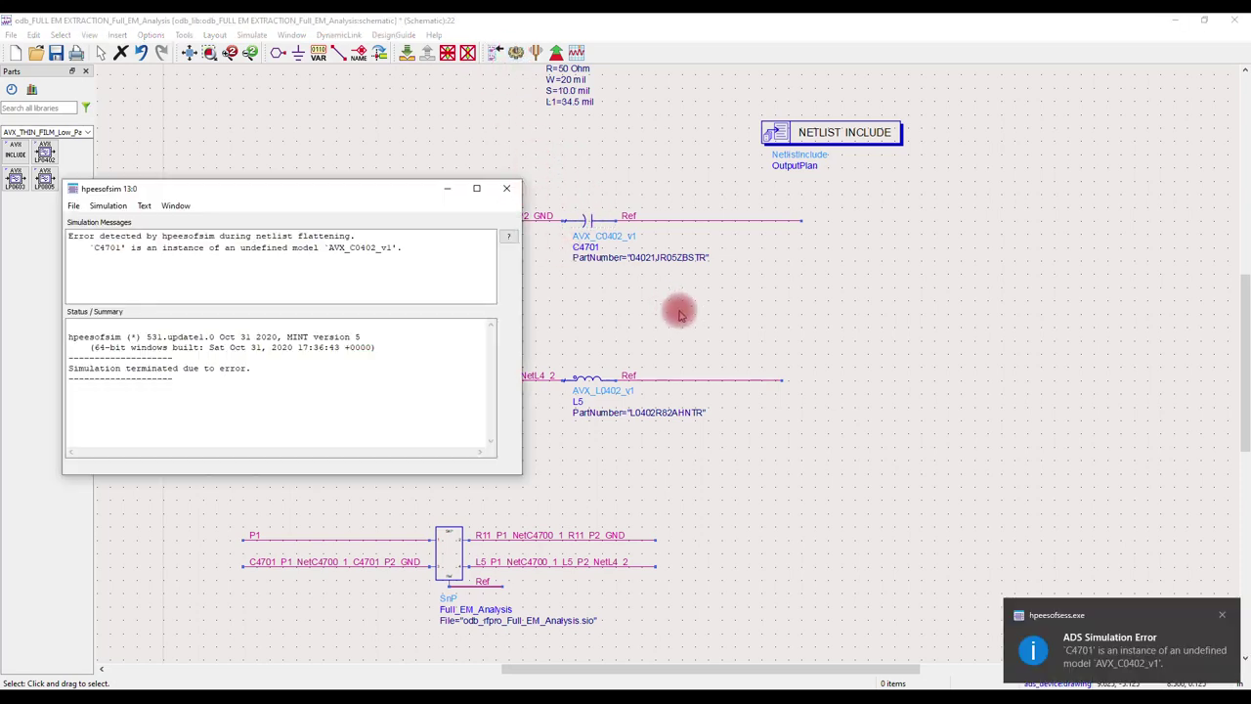
click(313, 256)
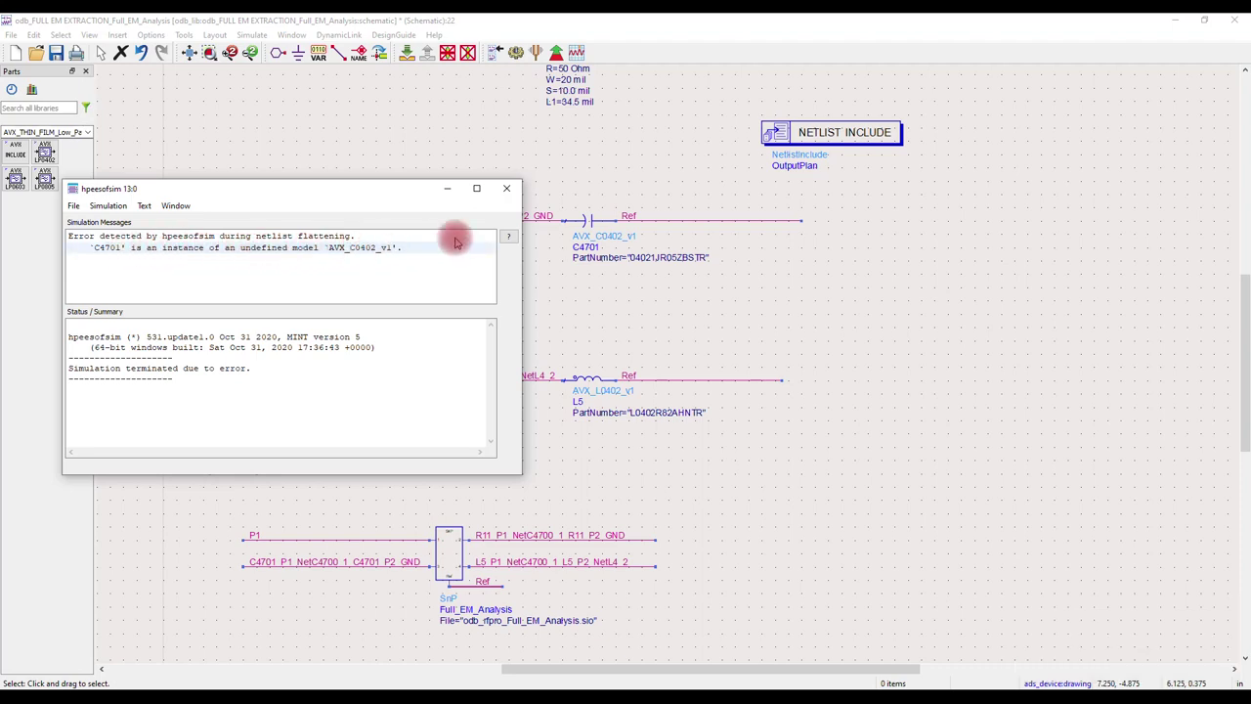
click(505, 193)
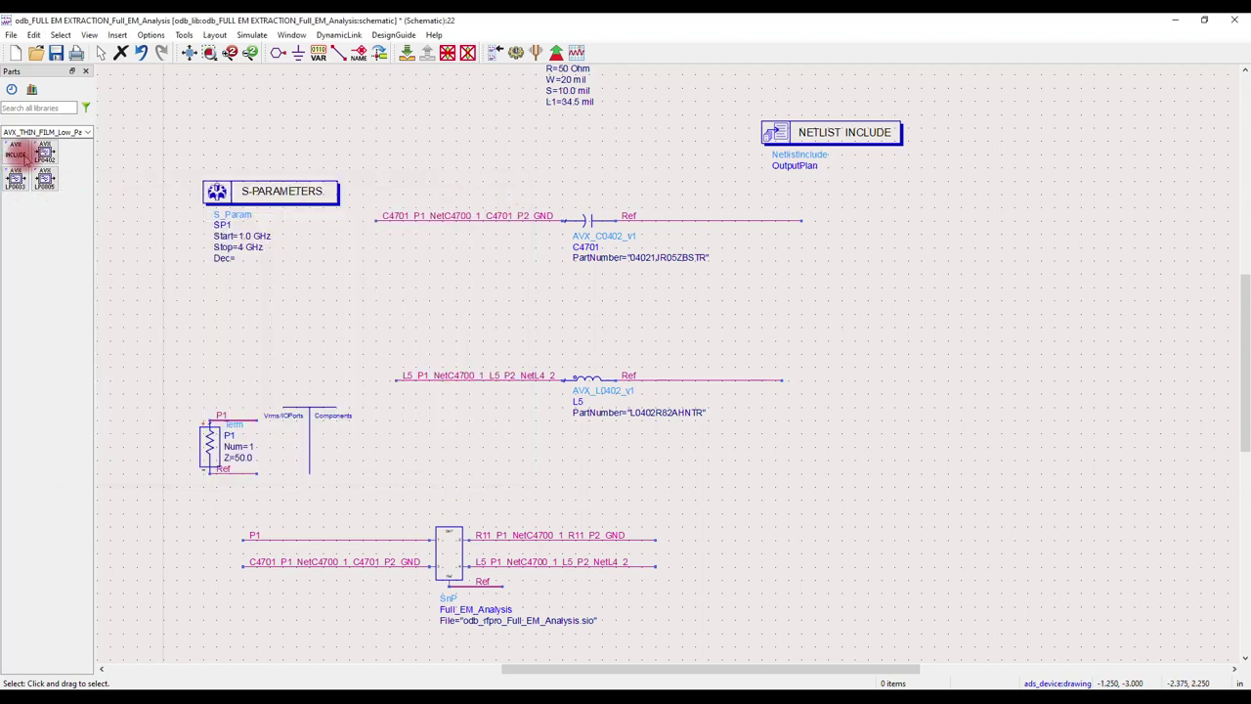
- Place an AVX INCLUDE block from the AVX thin-film inductor palette right of the circuit
click(91, 134)
click(91, 134)
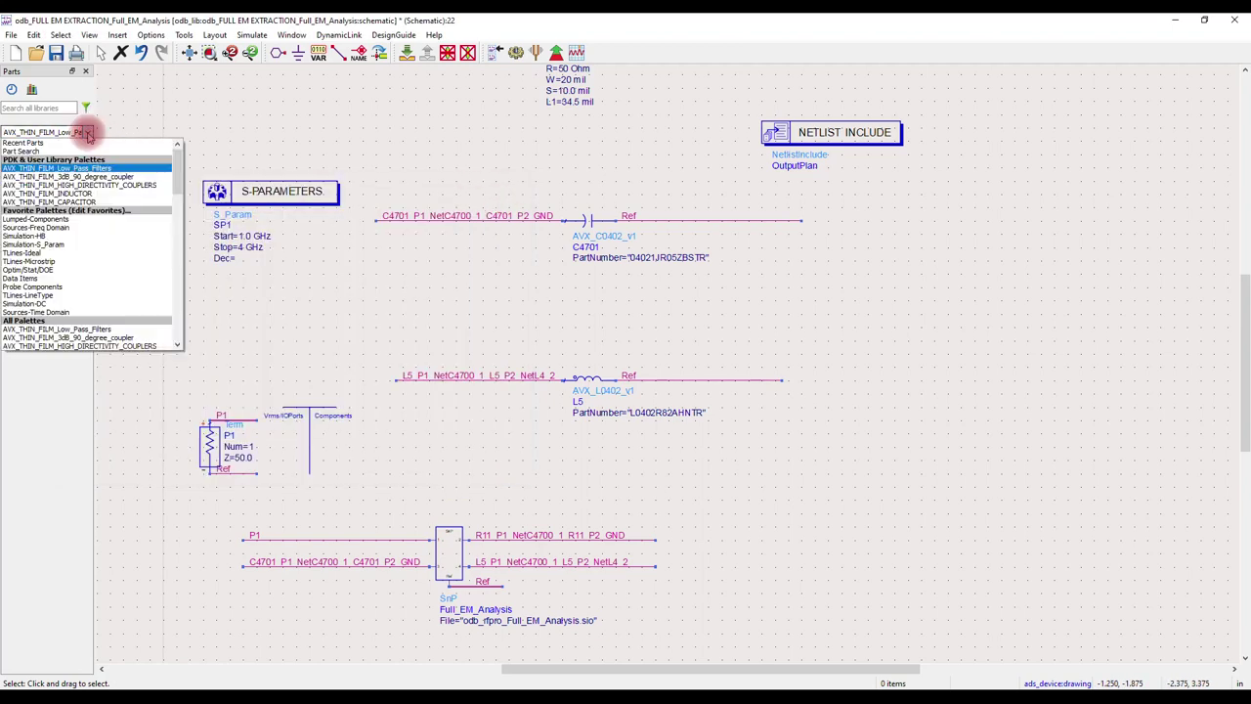
click(56, 193)
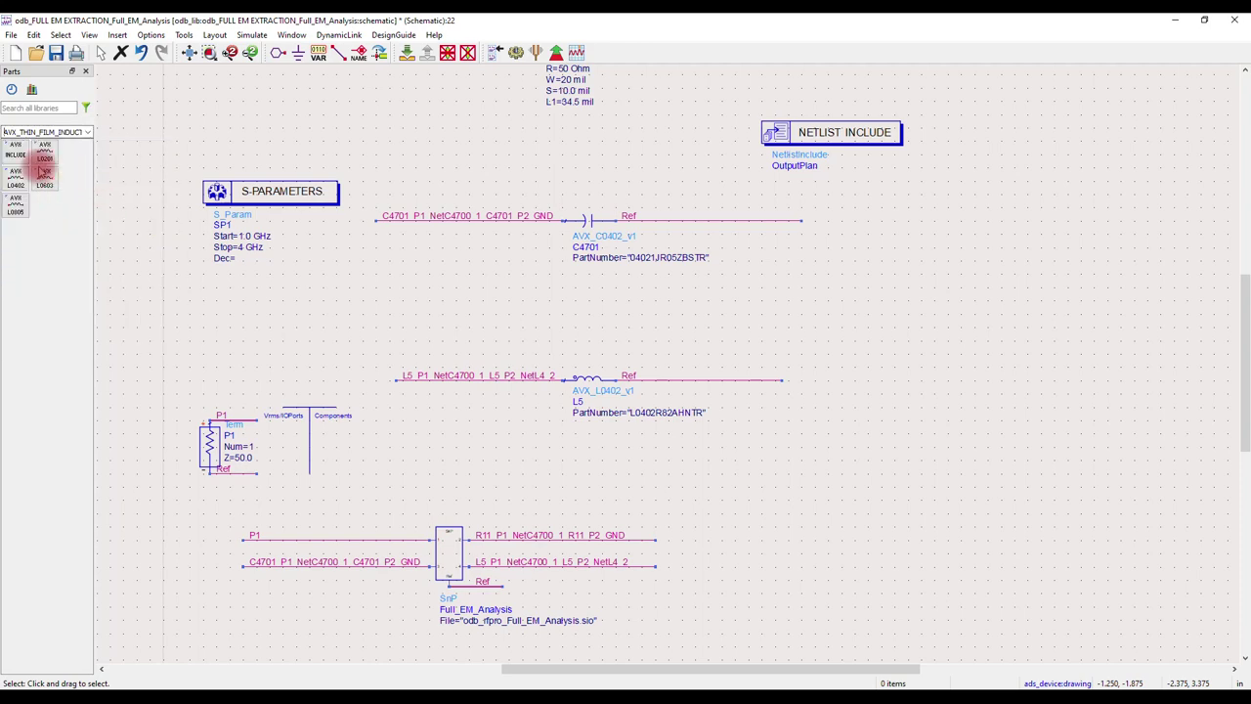
click(15, 151)
click(850, 316)
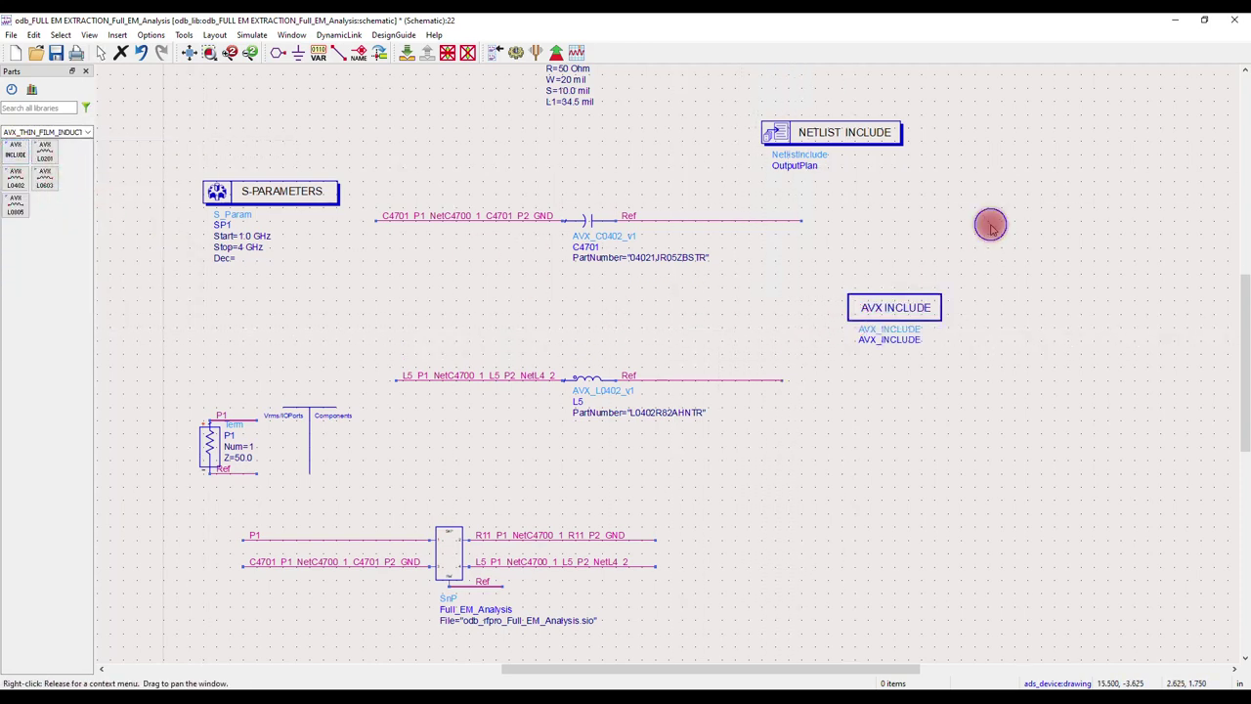
scroll(686, 330, up, 1)
scroll(592, 338, up, 3)
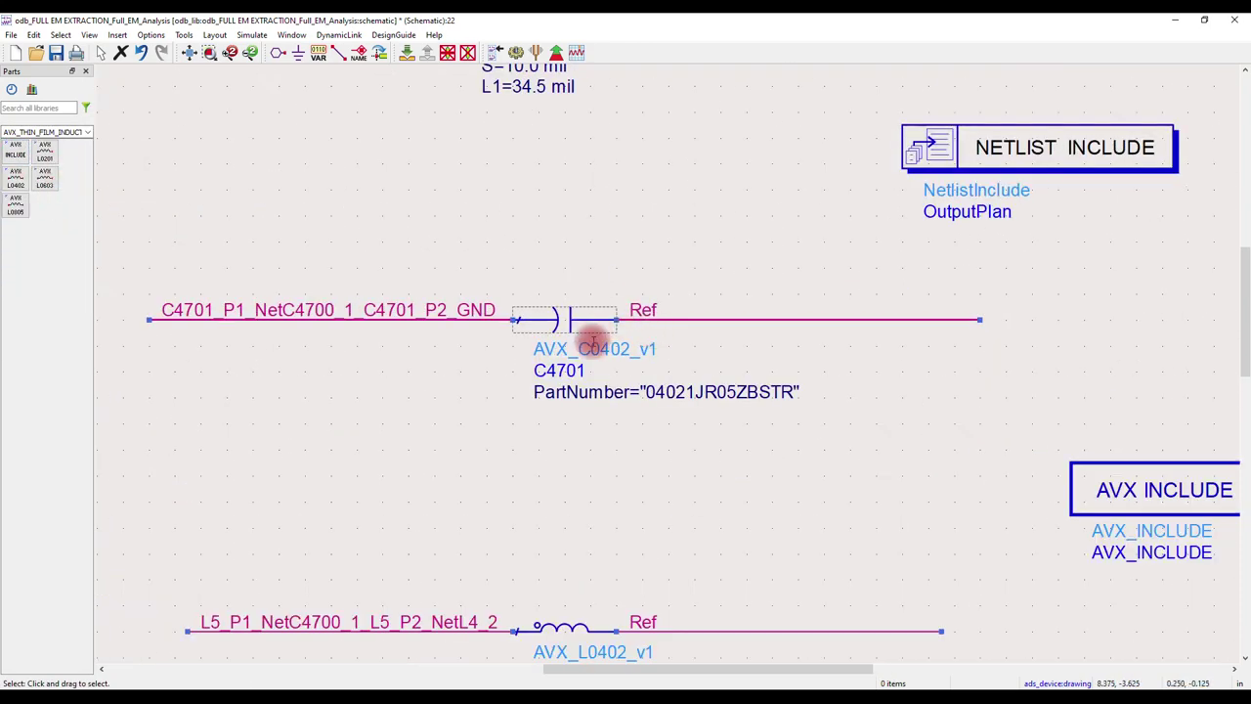
scroll(642, 411, down, 2)
- Swap capacitor C4701 to the AVX_C0402 model from AVX_RF_Components
double_click(604, 329)
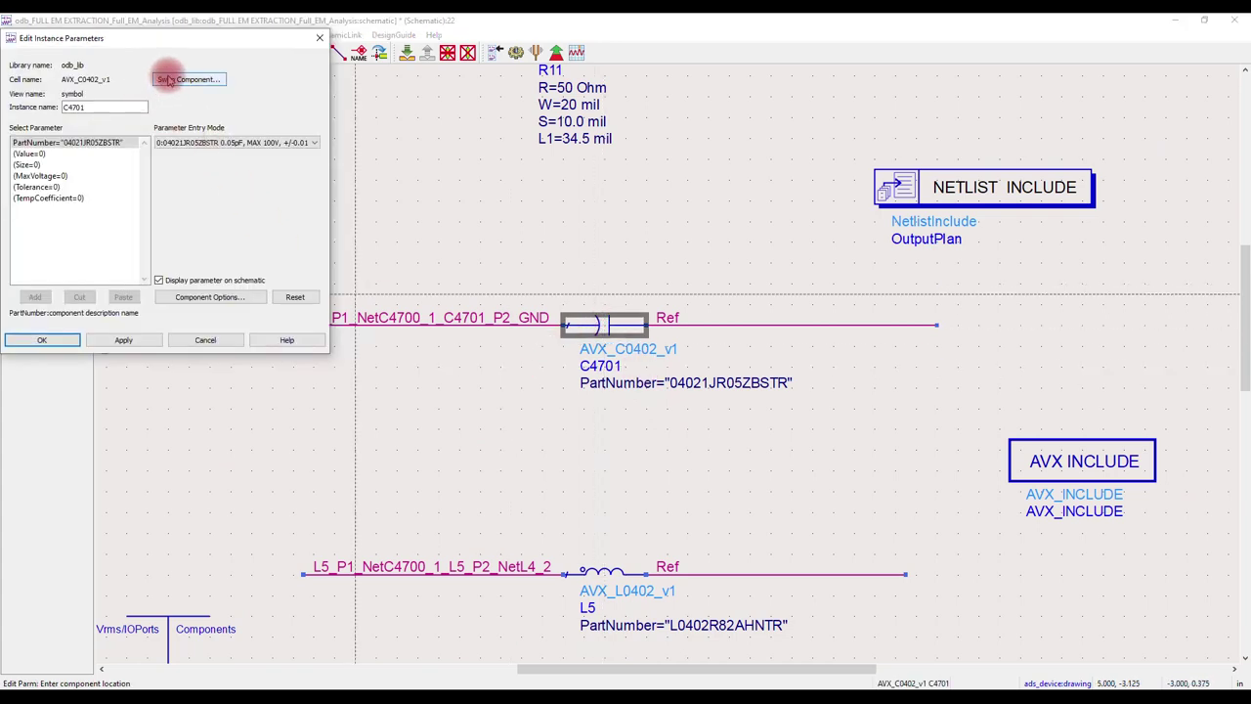
click(169, 78)
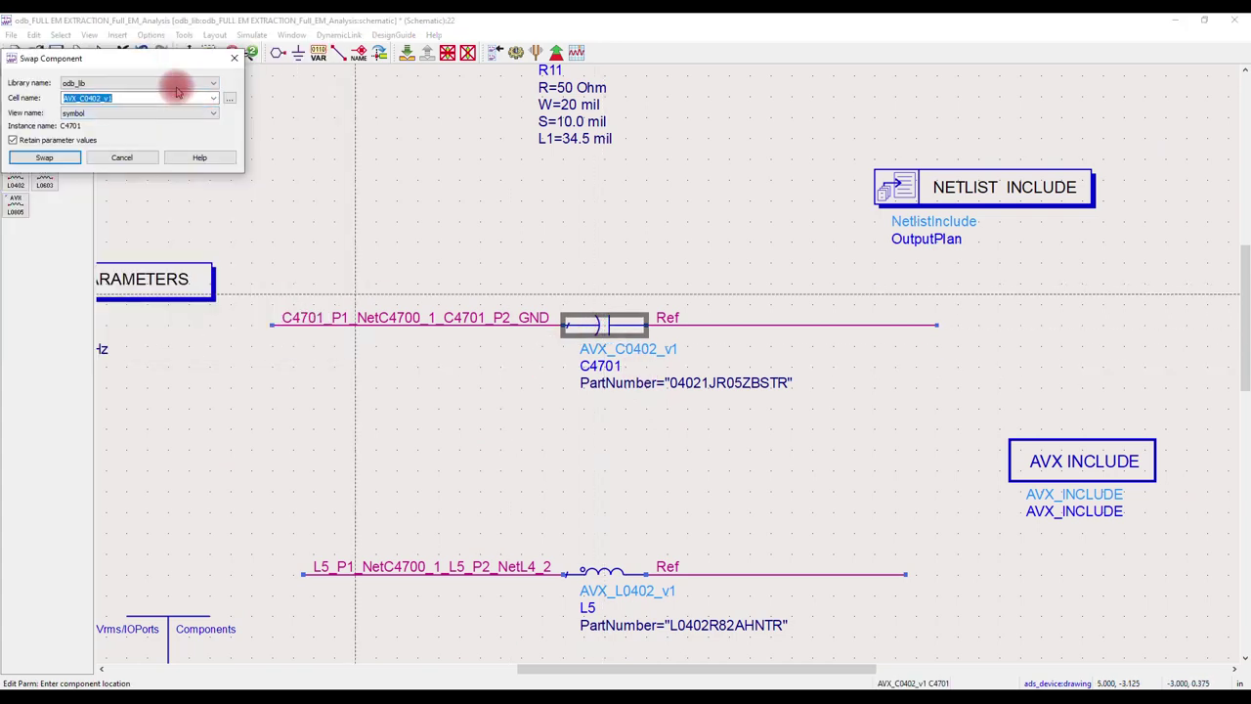
click(173, 83)
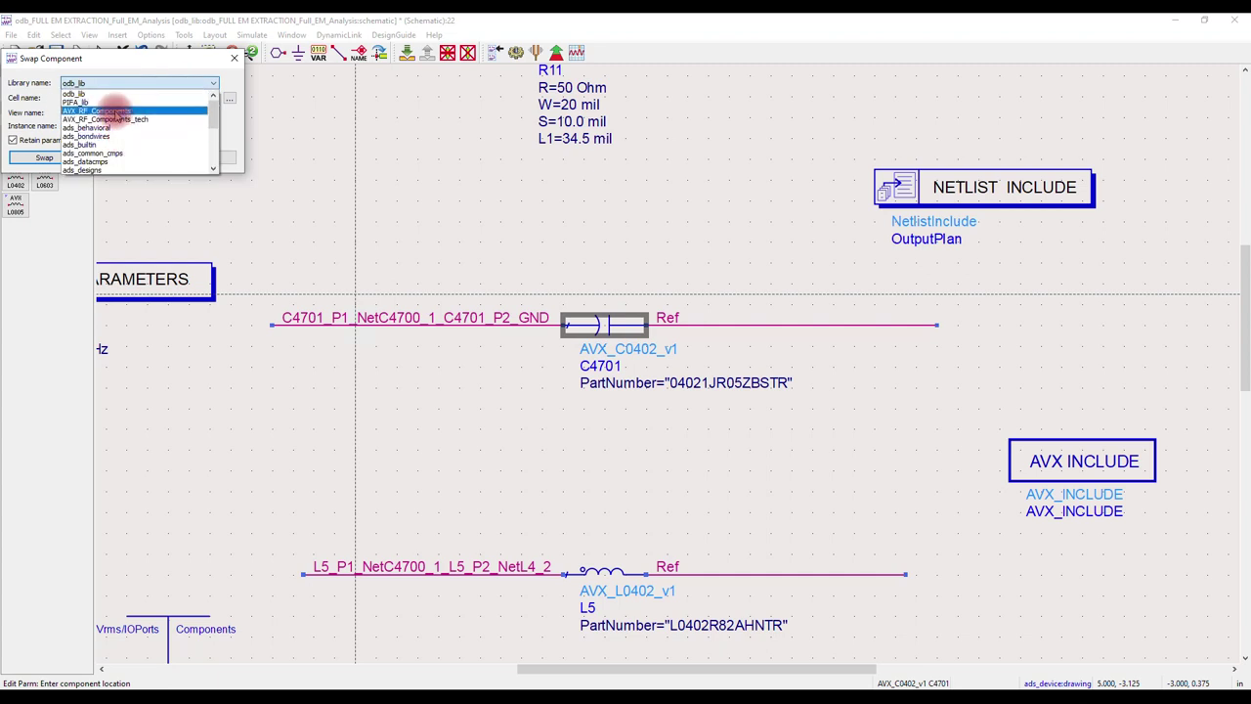
click(118, 110)
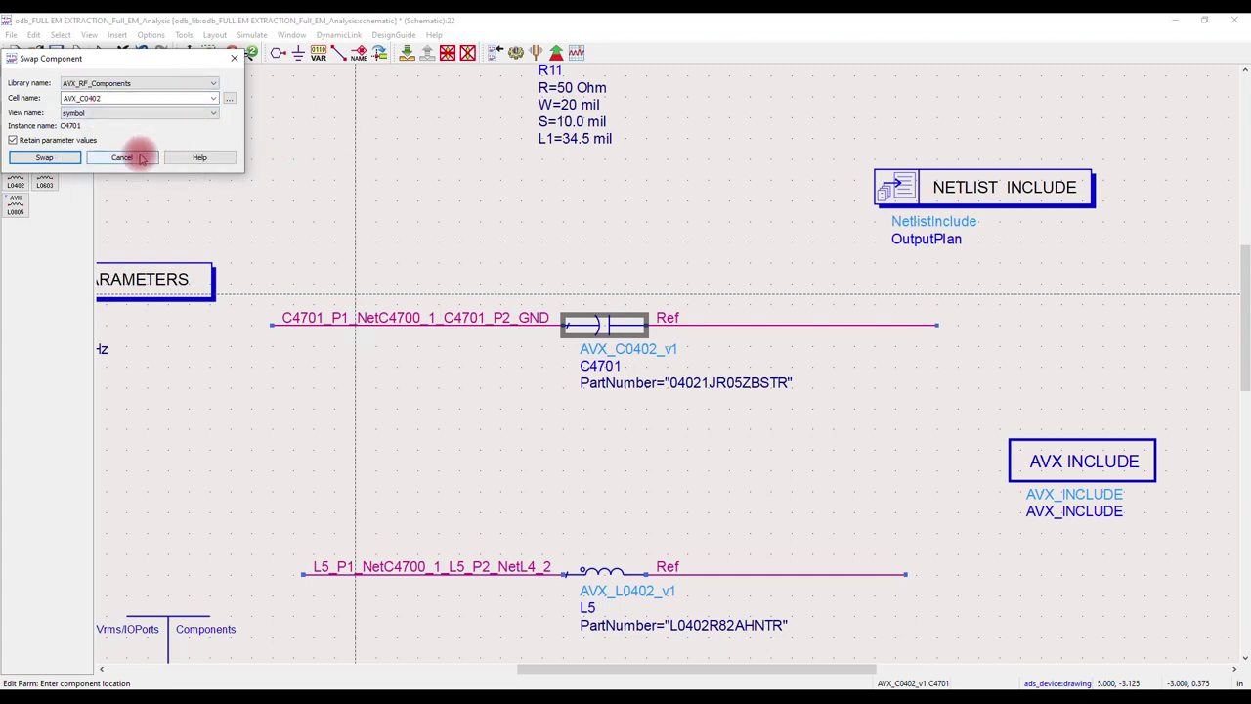
click(47, 157)
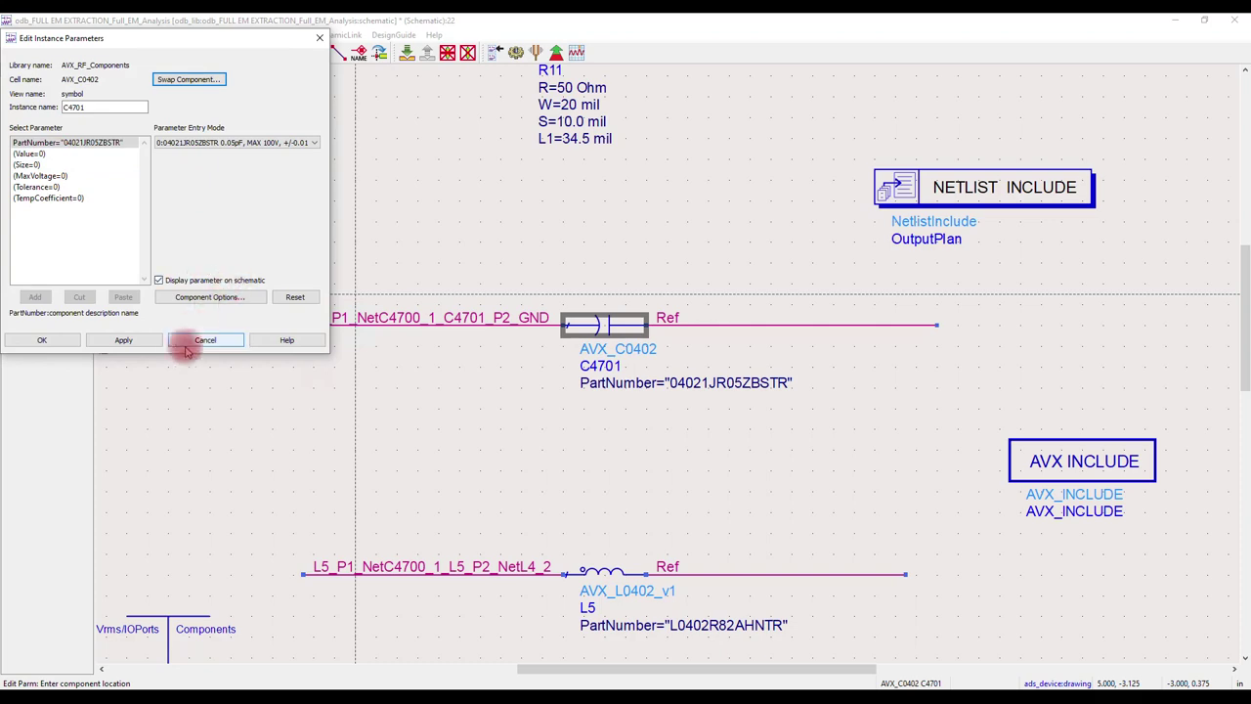
click(125, 339)
click(64, 338)
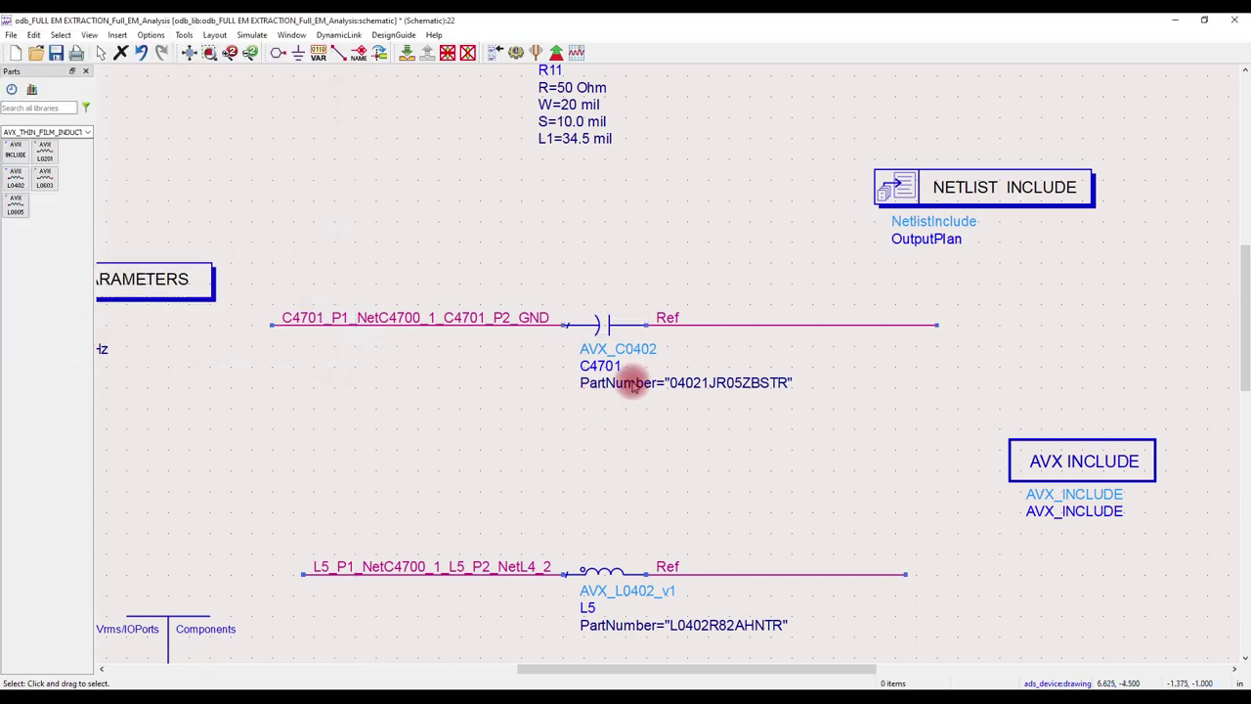
- Swap inductor L5 to the AVX_L0402 cell from AVX_RF_Components
scroll(636, 377, down, 3)
click(645, 393)
click(622, 389)
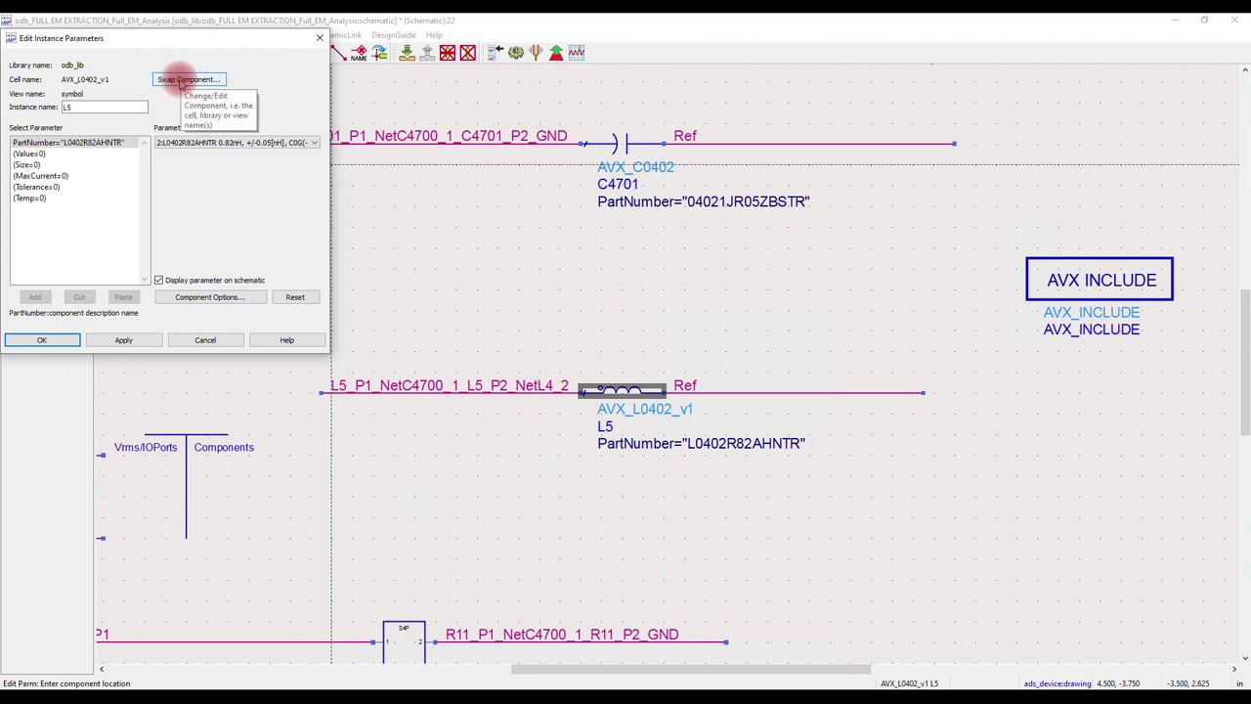
click(179, 79)
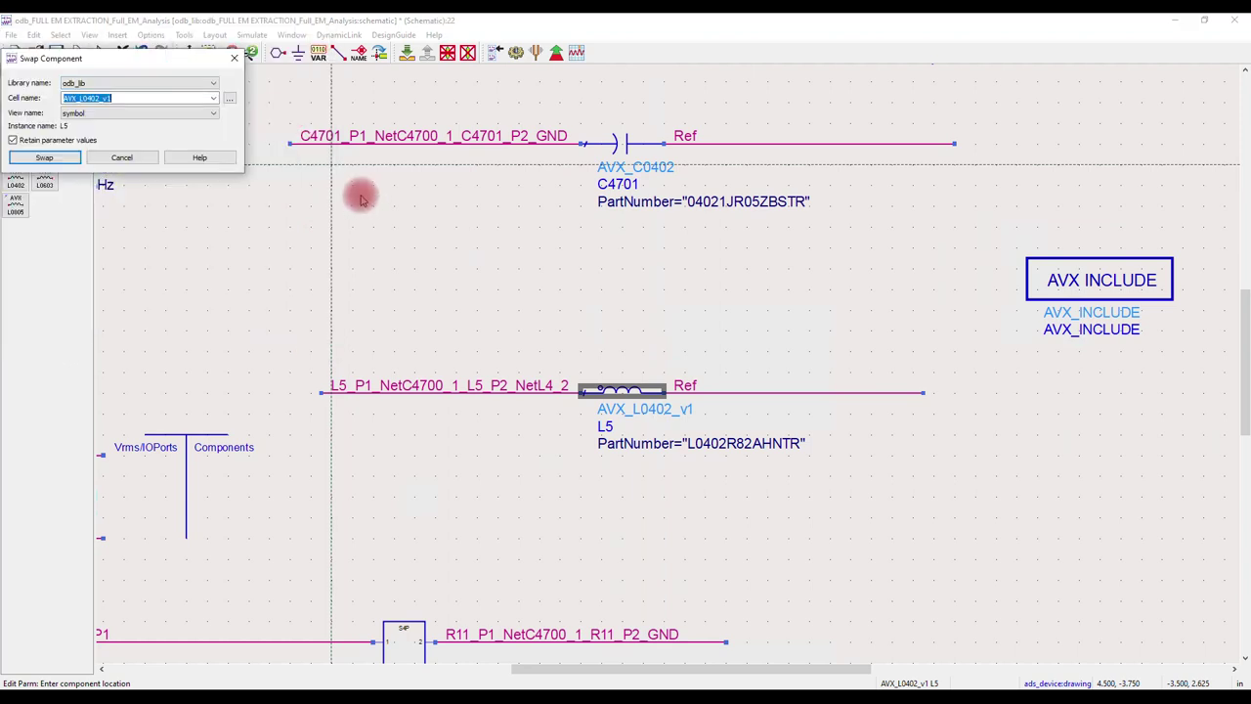
click(173, 83)
click(105, 110)
click(213, 98)
click(98, 128)
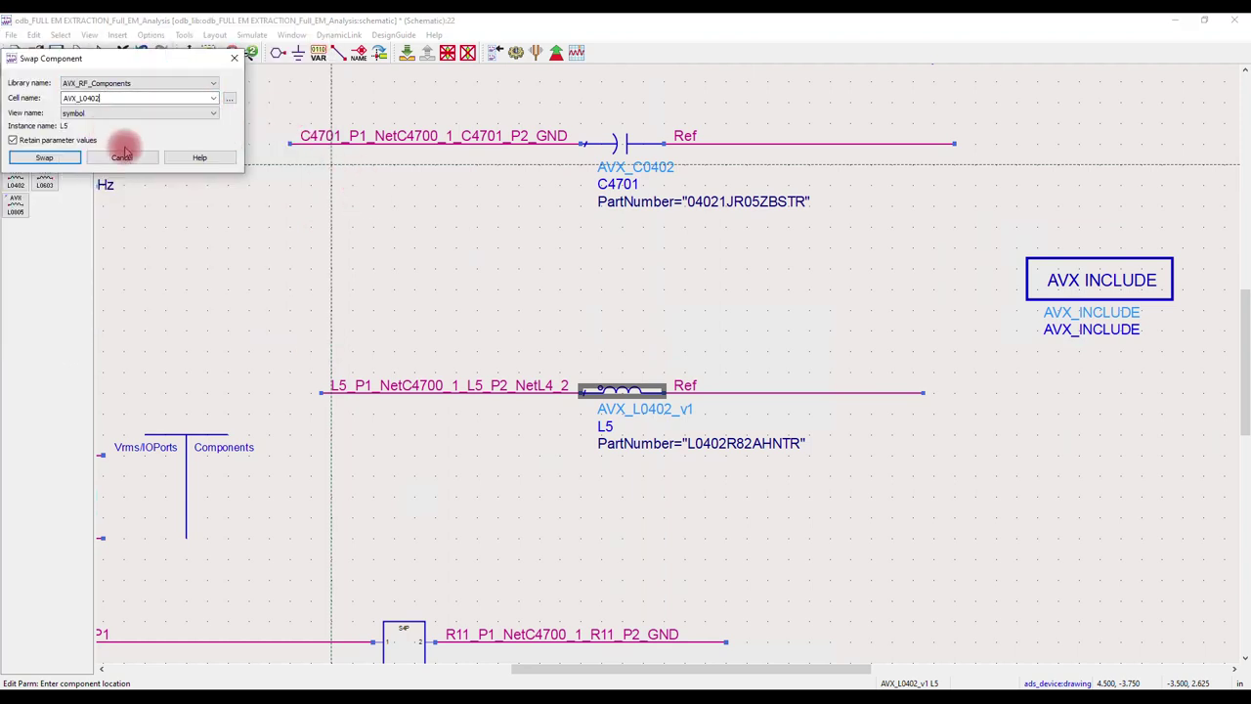
click(37, 159)
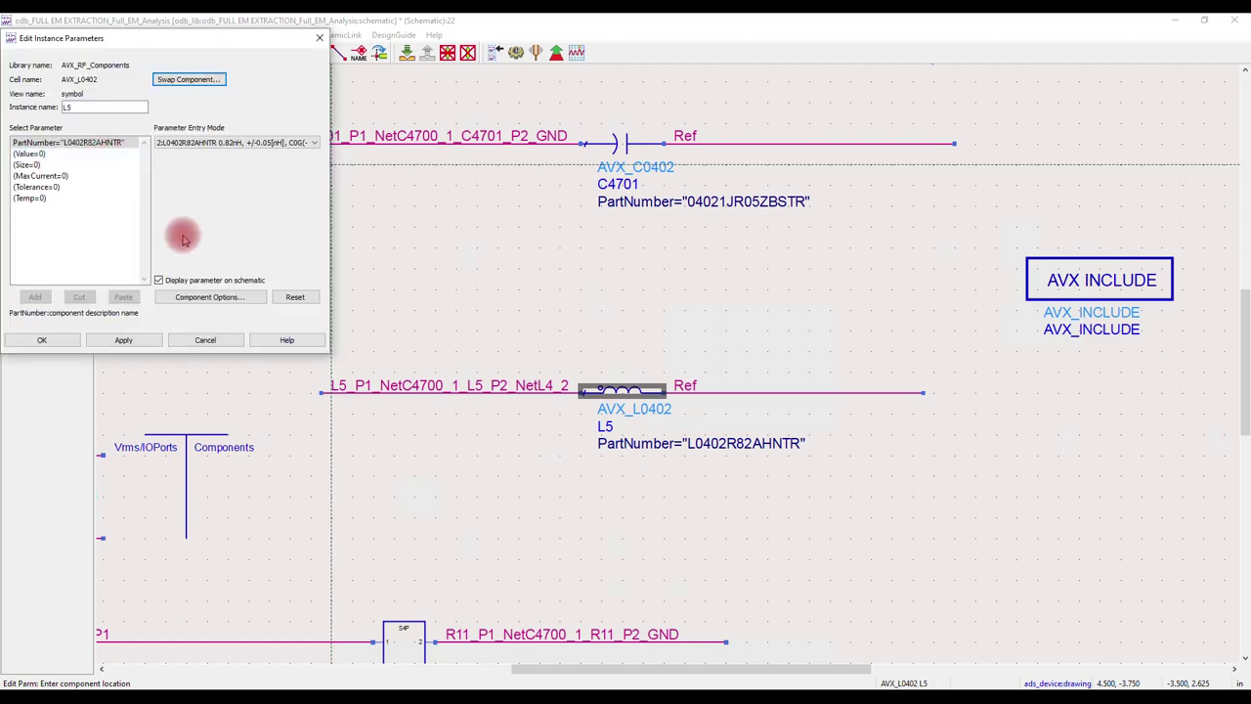
click(111, 338)
click(46, 335)
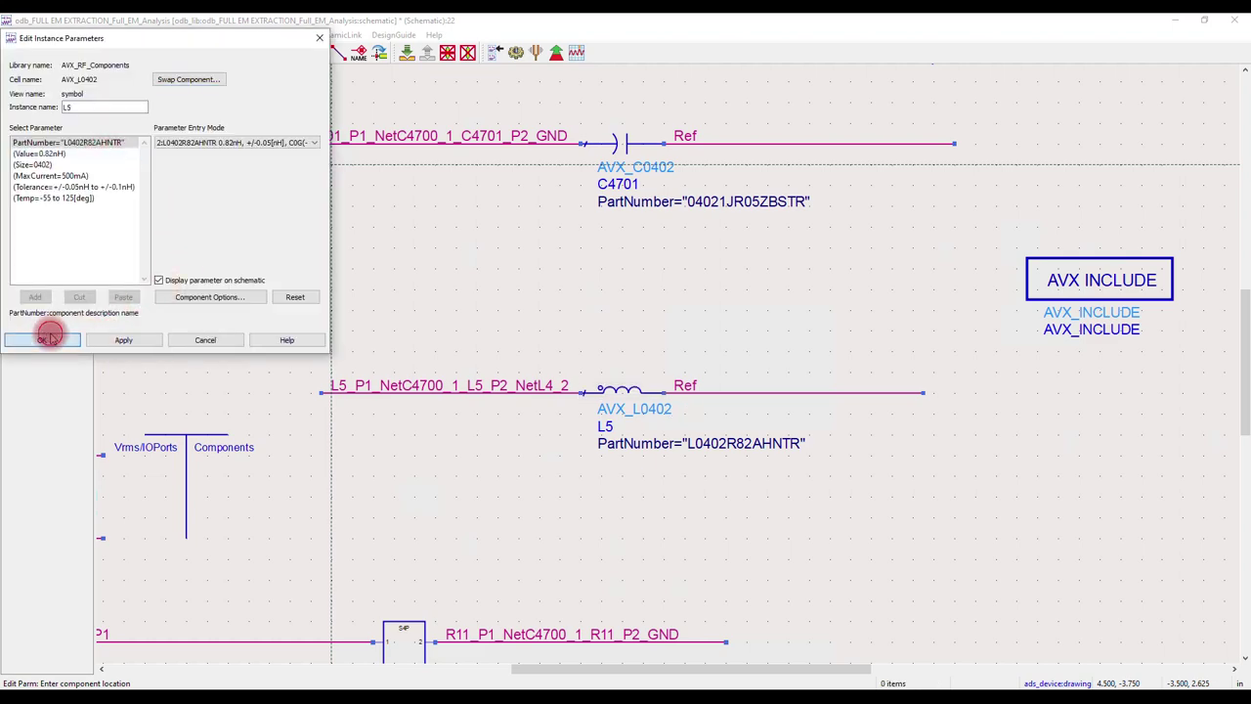
scroll(616, 298, down, 2)
click(496, 164)
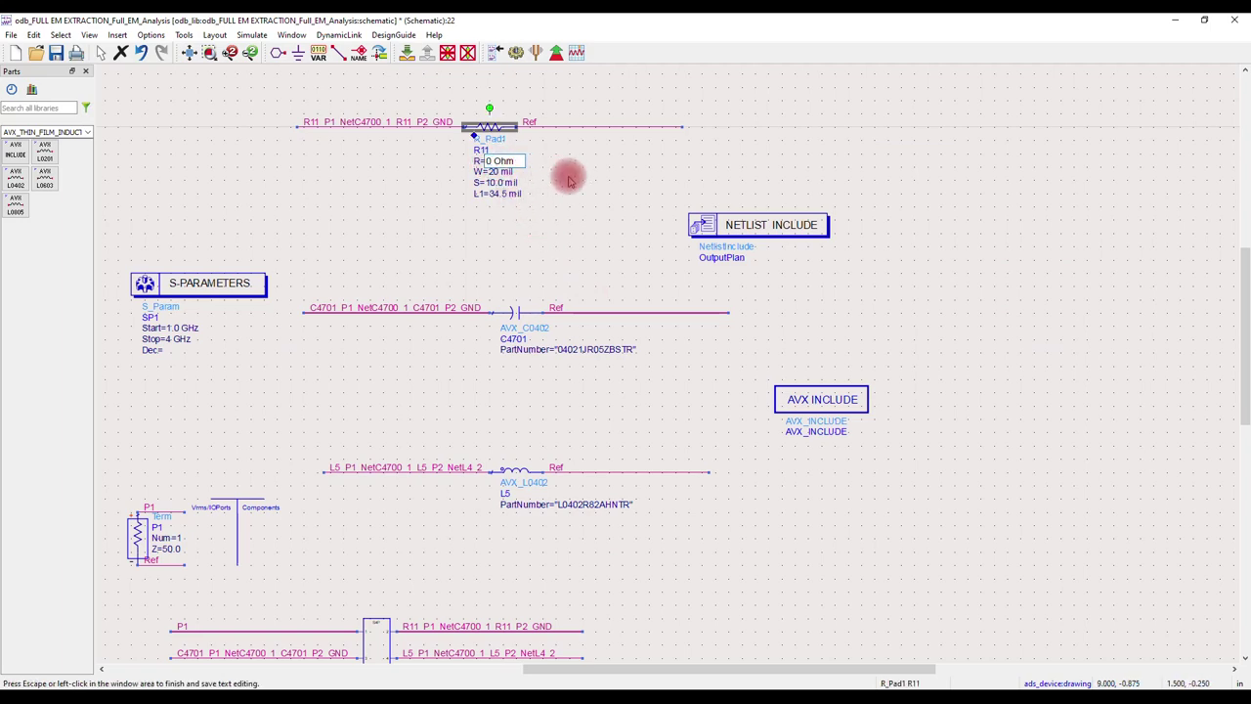
- Set R11 to 0 Ohm, simulate, and plot S(1,1) in dB on a rectangular graph
click(600, 195)
click(515, 52)
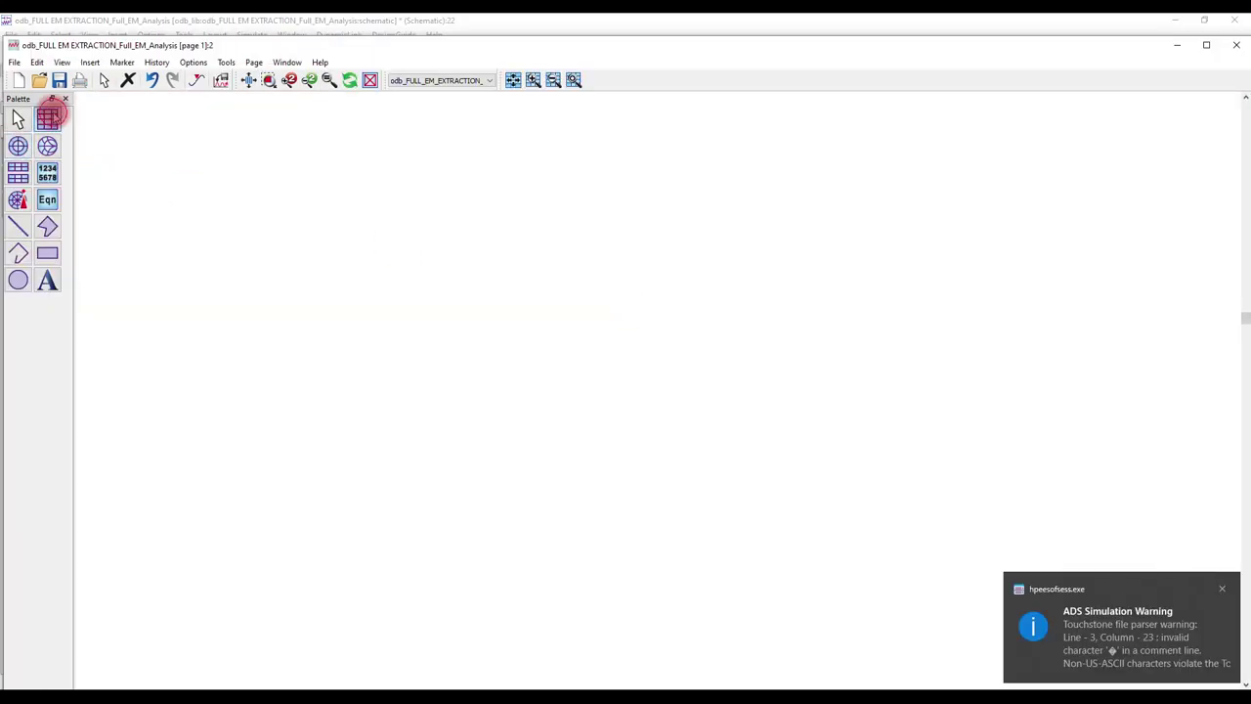
click(47, 117)
click(455, 282)
click(528, 384)
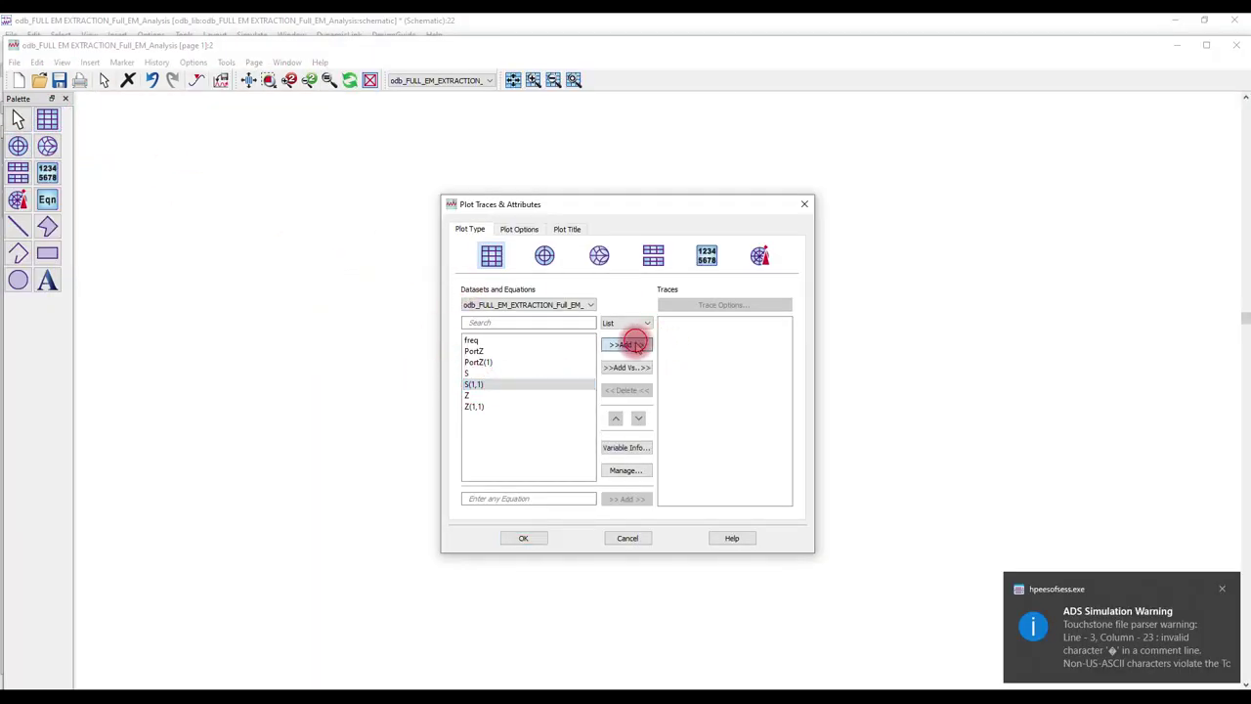
click(636, 344)
click(596, 464)
click(523, 538)
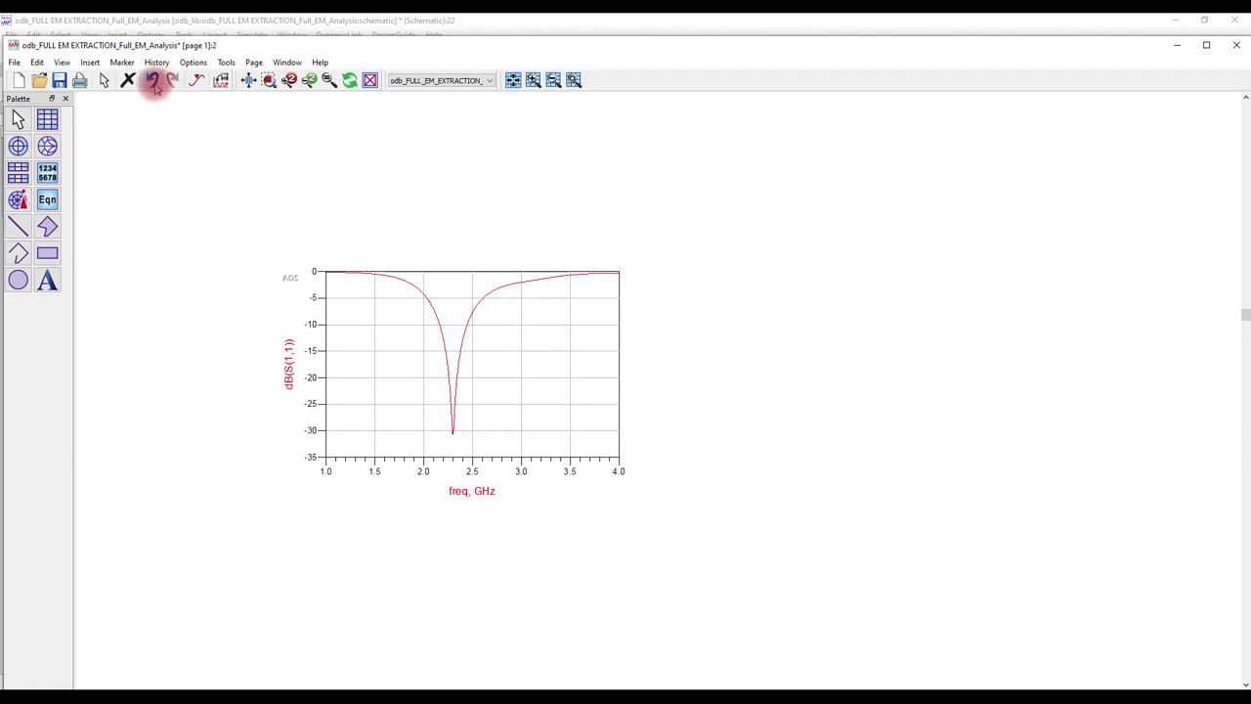
- Add marker m1 at the S11 minimum (2.298 GHz, -30.677 dB) inside the plot
click(125, 63)
click(131, 78)
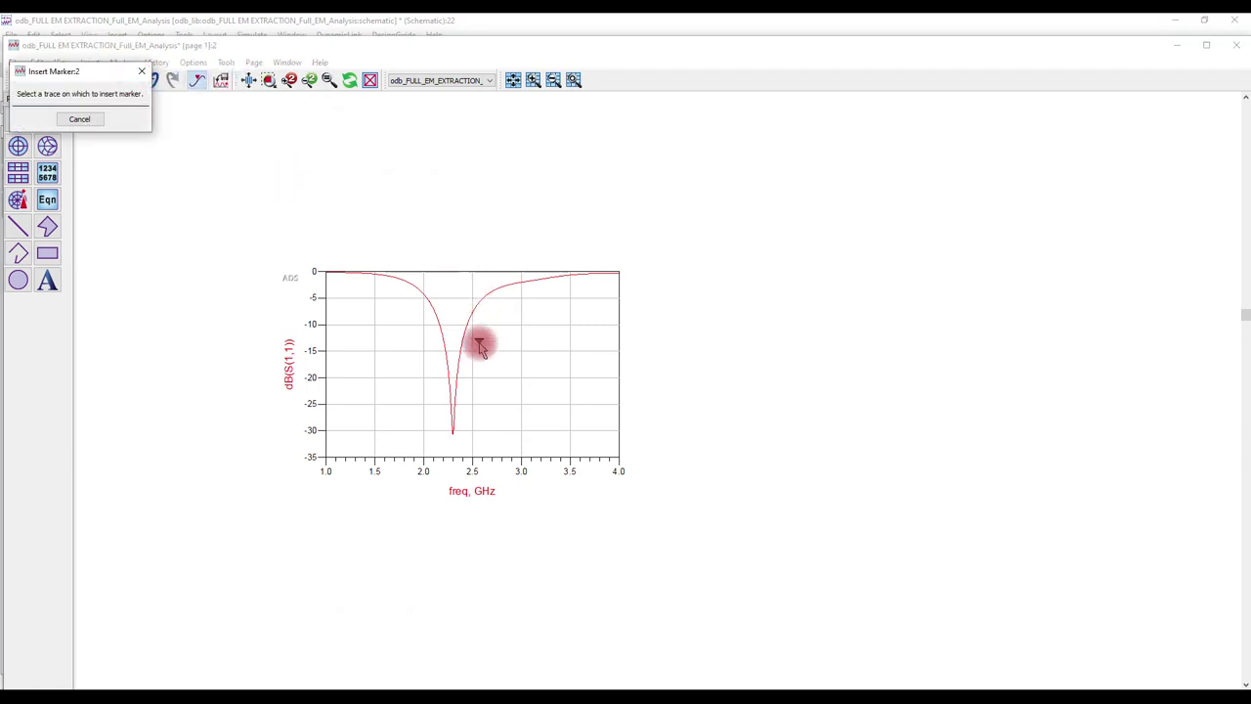
click(454, 438)
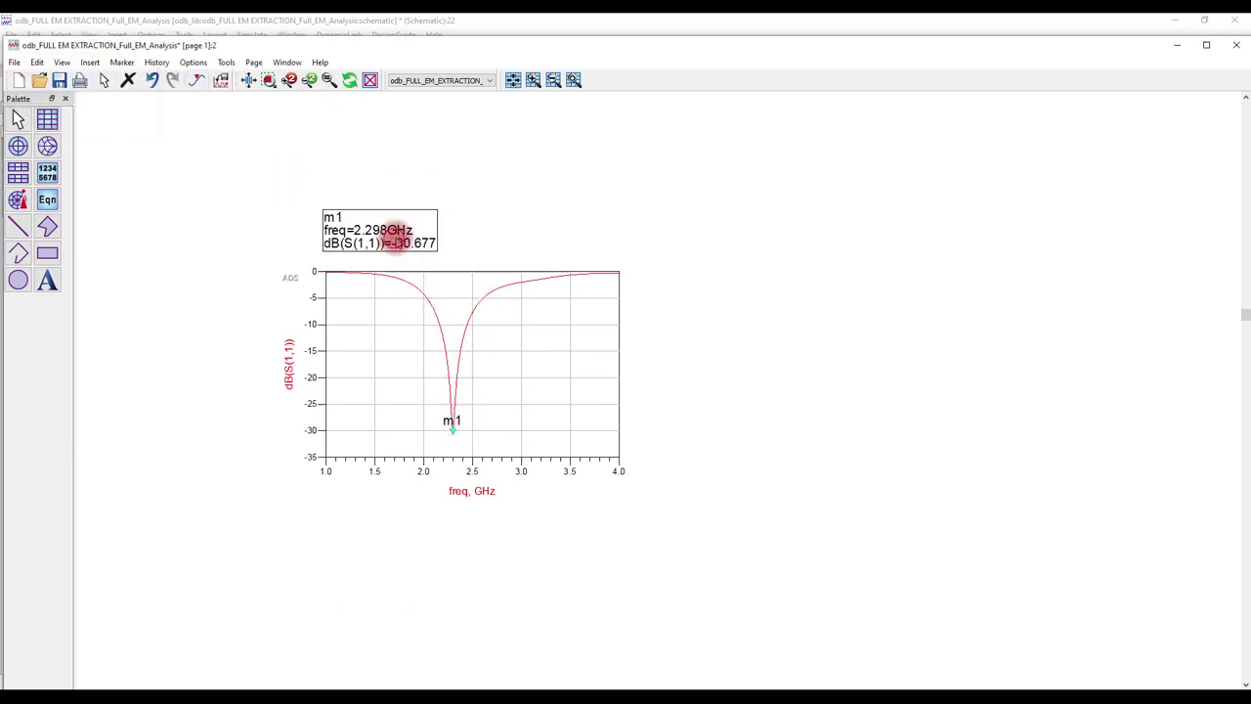
drag(398, 238, 560, 381)
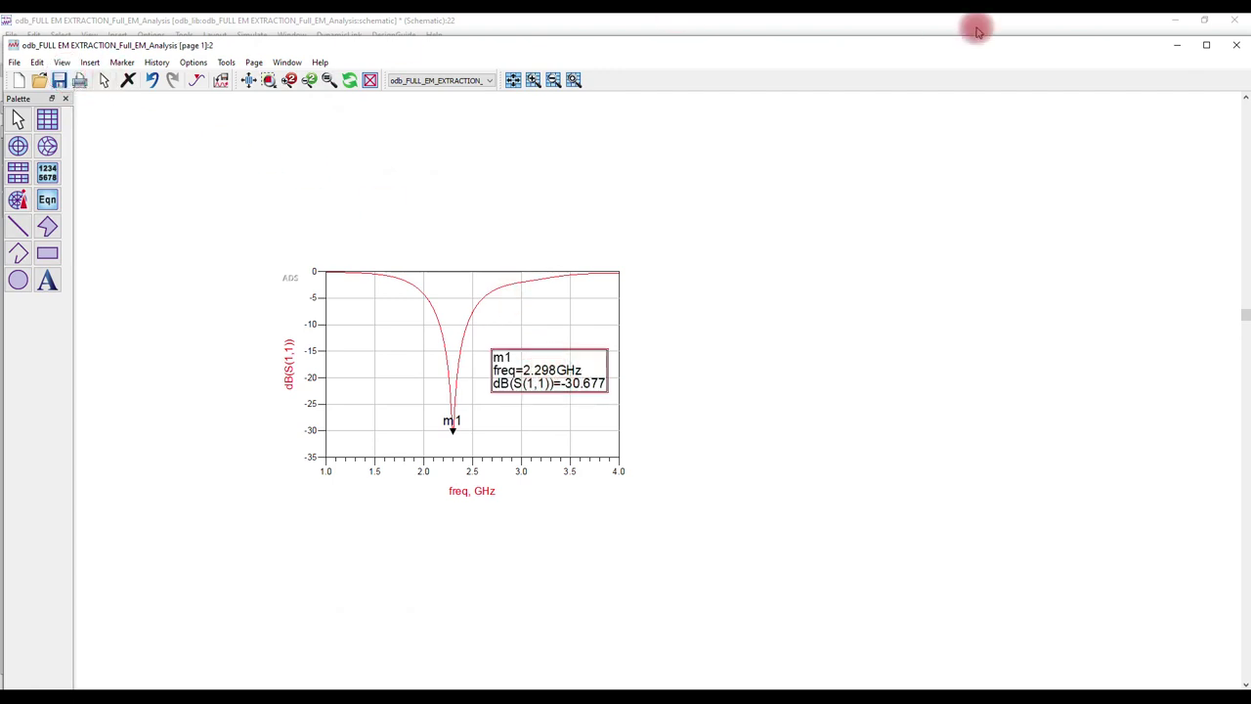
click(1175, 45)
- Run the optimization and update the design with the optimized part values
scroll(672, 296, up, 1)
click(554, 54)
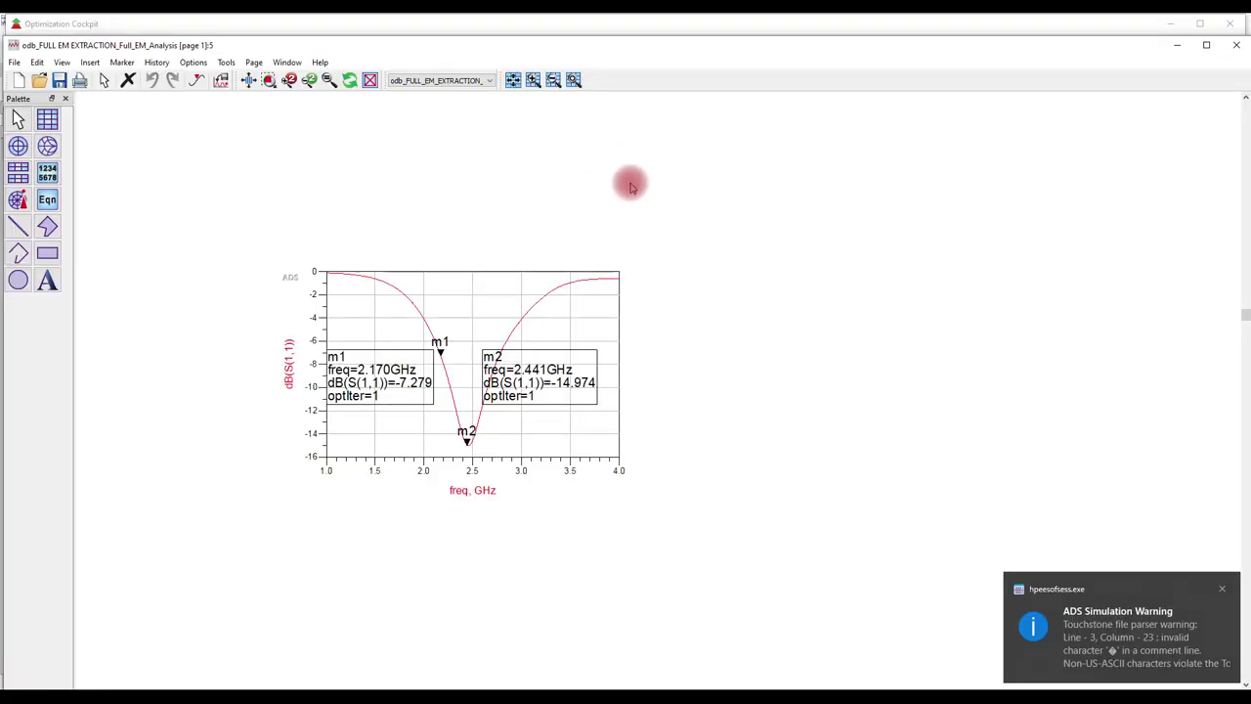
click(1176, 45)
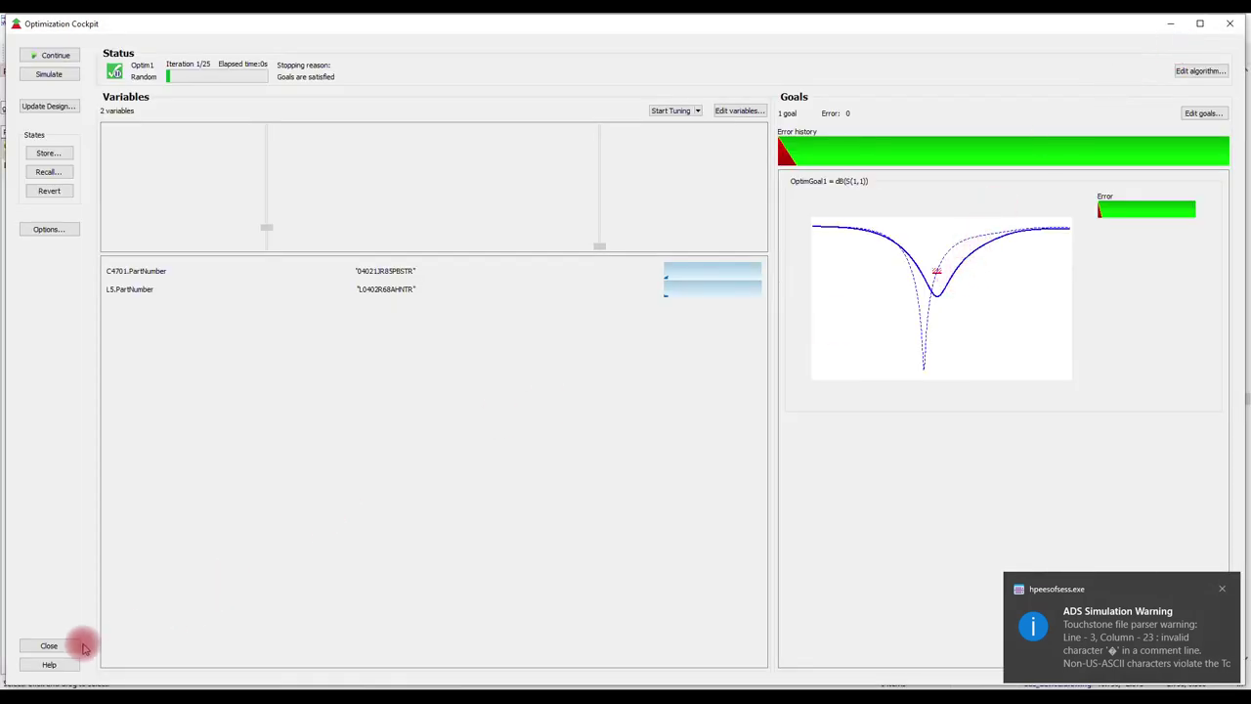
click(49, 645)
click(625, 341)
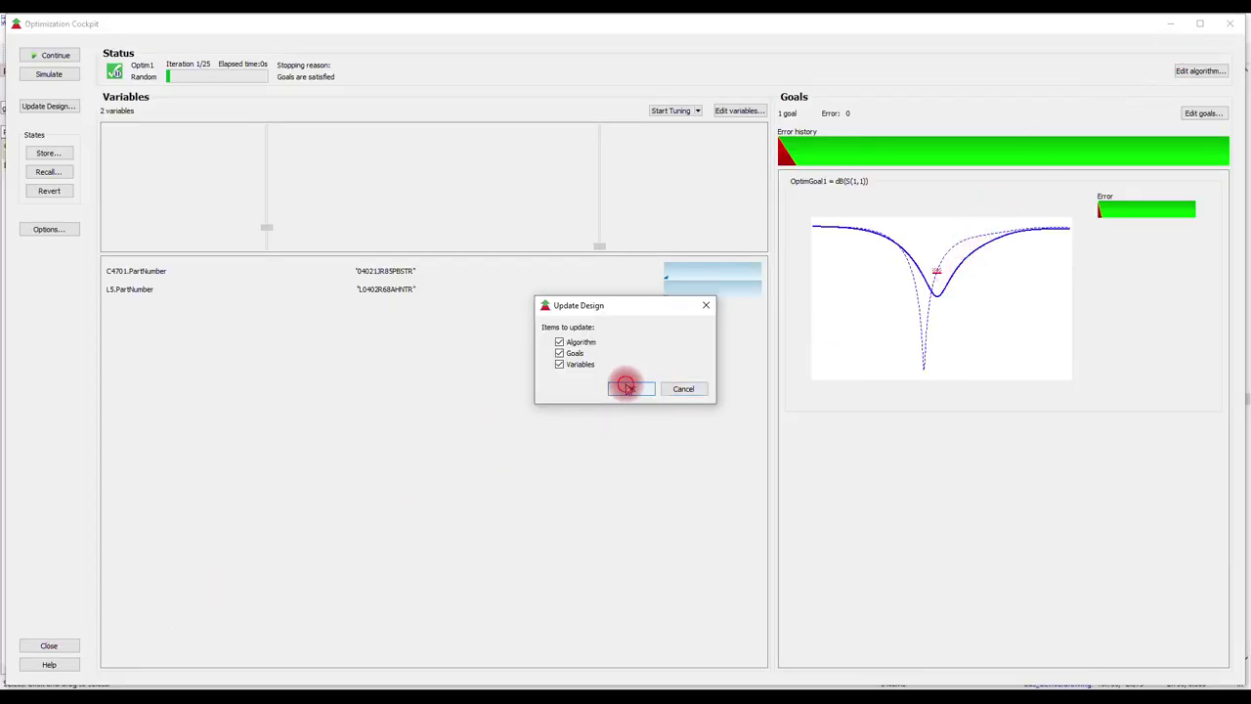
click(630, 388)
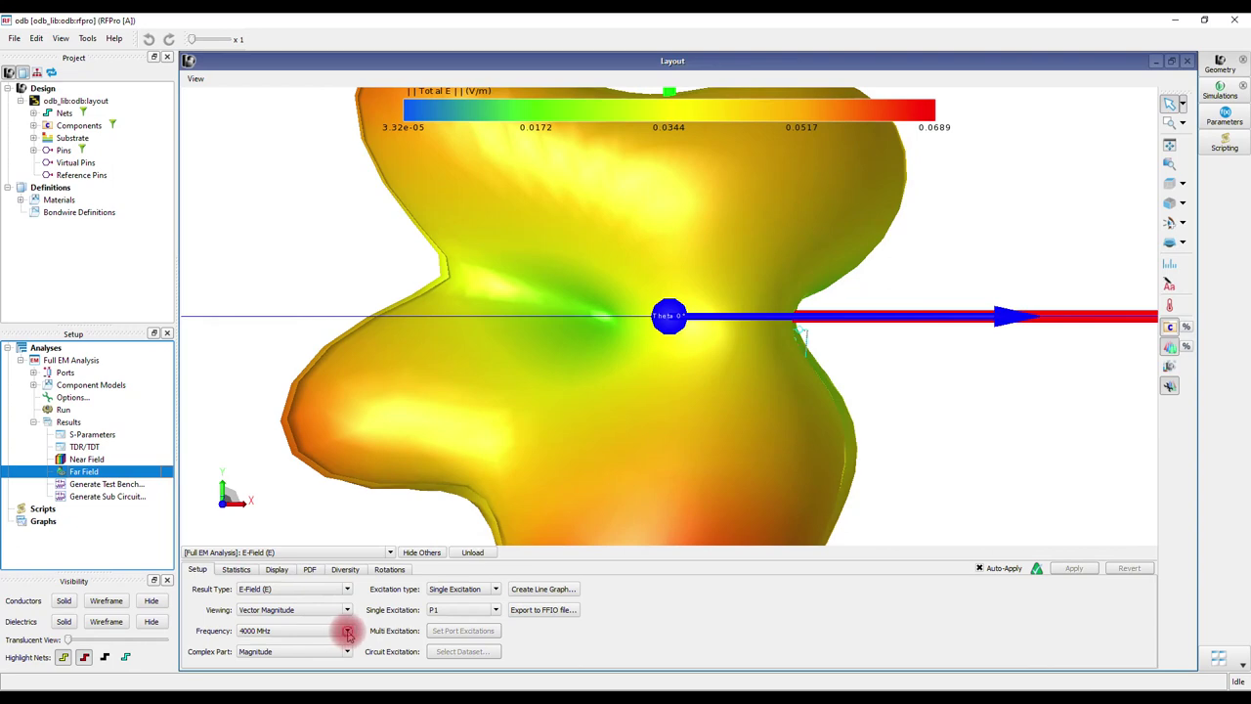
- Set the far field to 2450 MHz, Gain result type, and Circuit Excitation
click(347, 632)
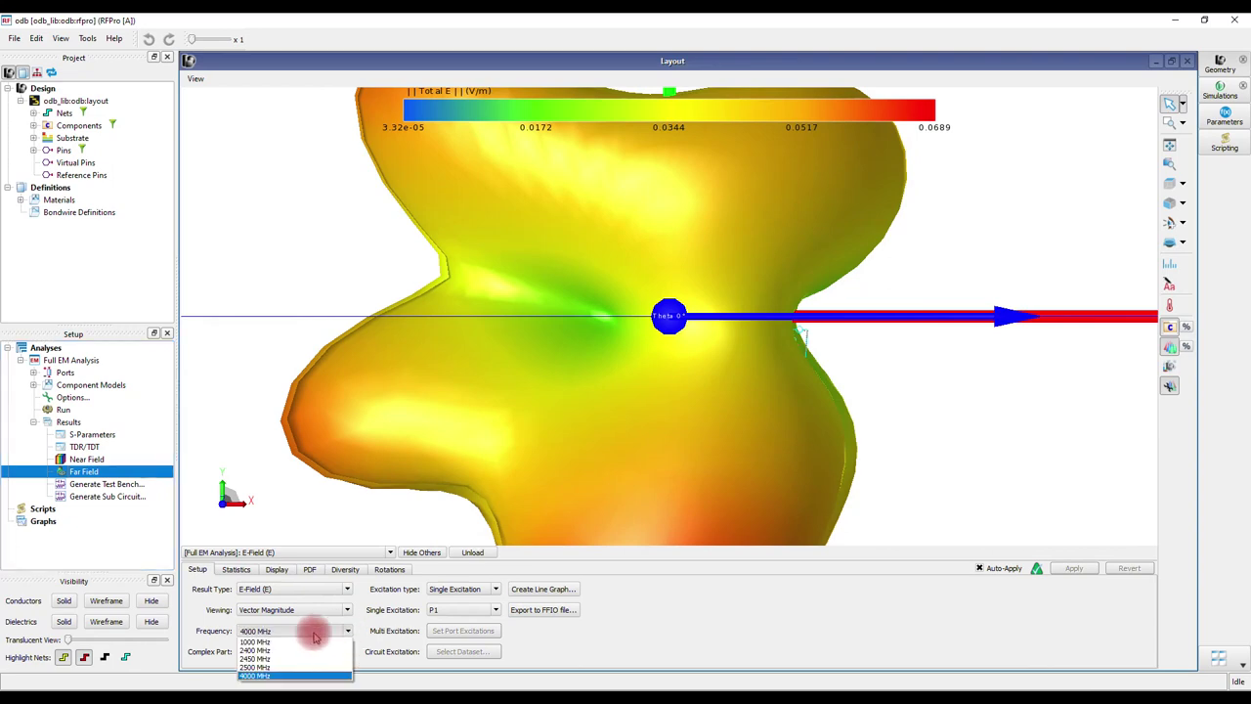
click(256, 661)
click(313, 588)
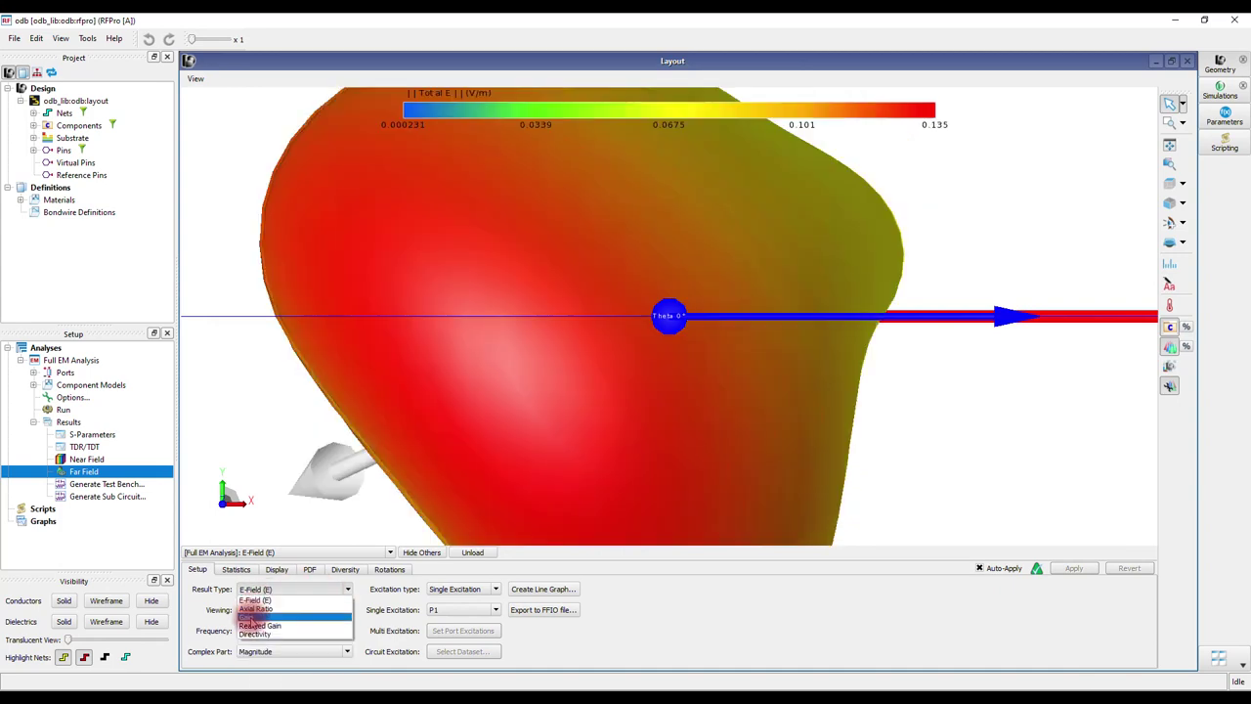
click(252, 616)
click(492, 588)
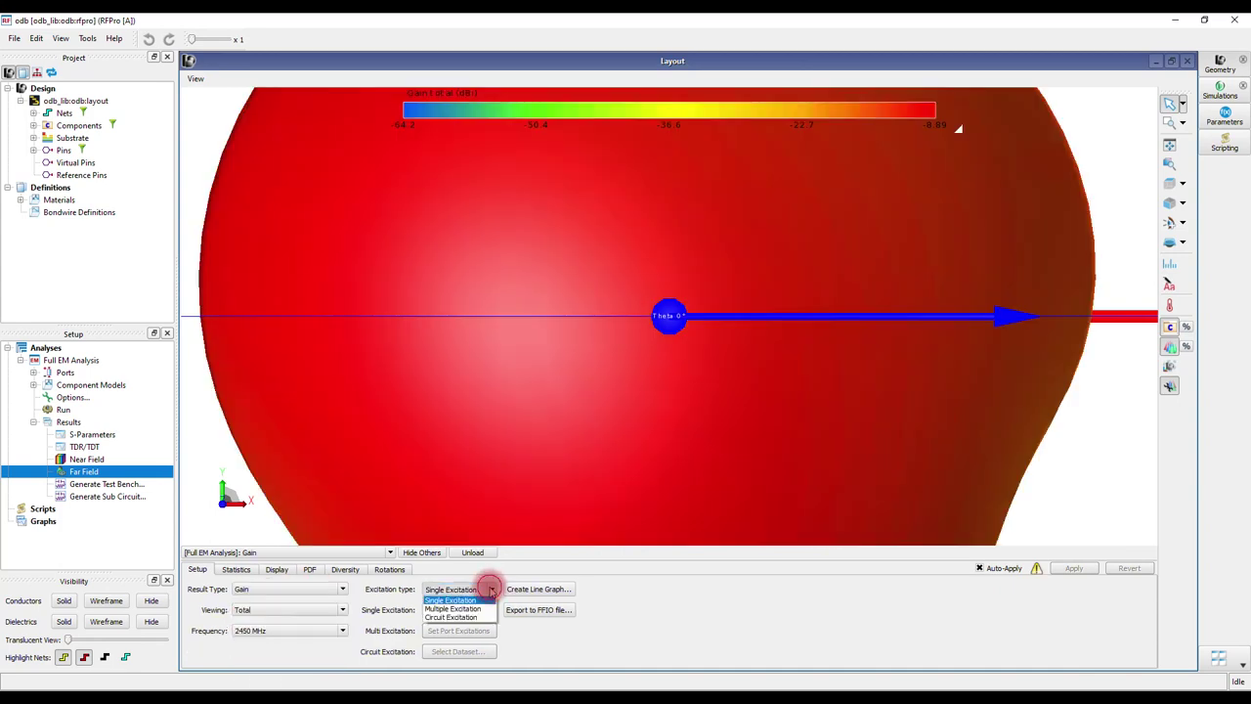
click(450, 617)
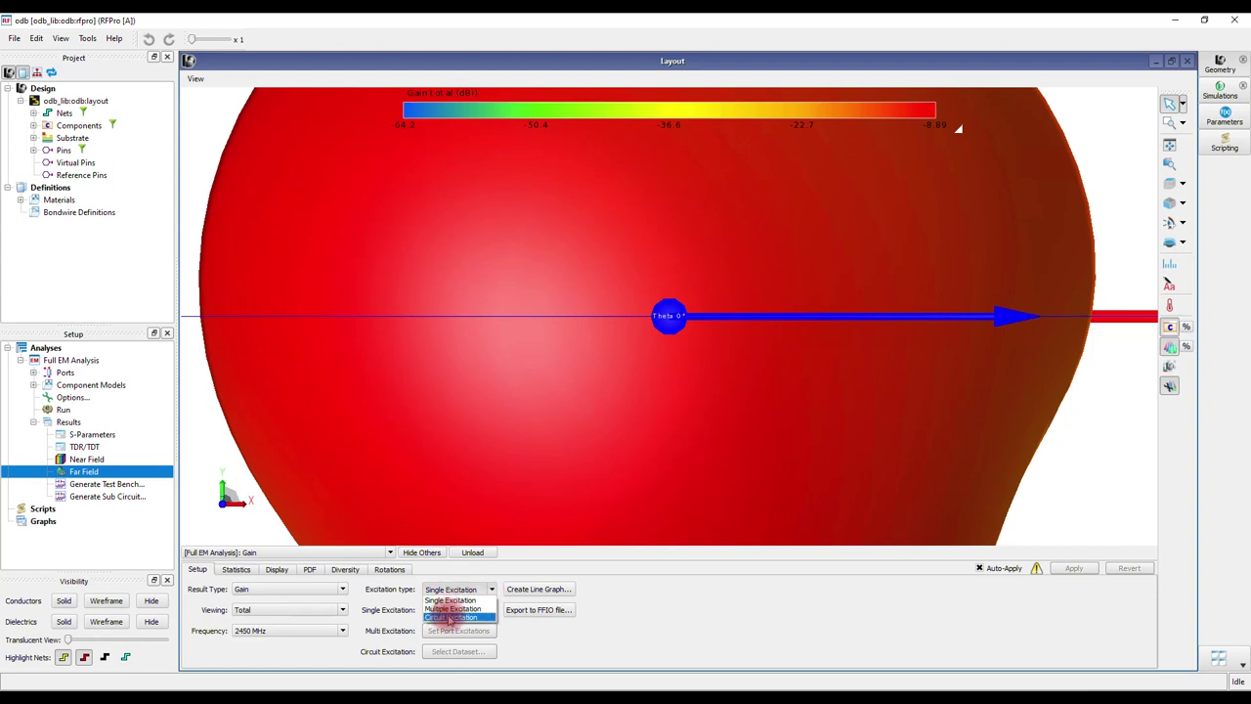
- Load the PIFA_cir.ds dataset as the circuit excitation and apply it to the pattern
click(458, 650)
click(712, 243)
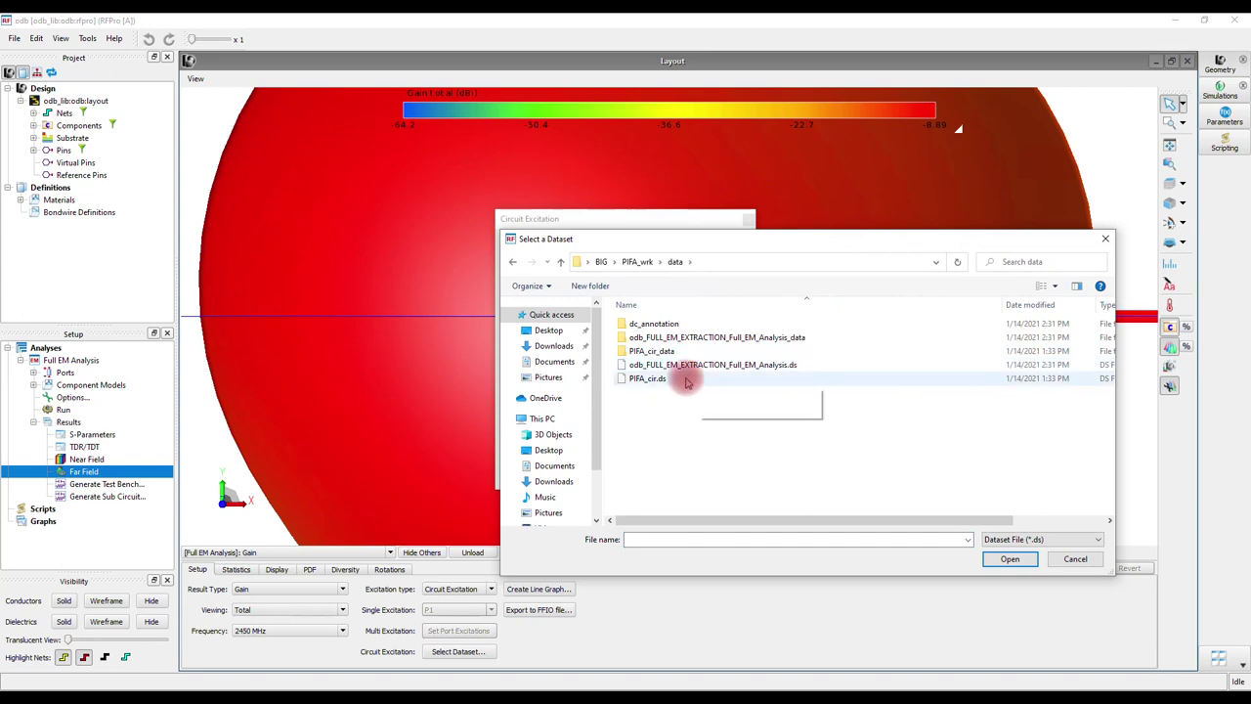
double_click(664, 378)
double_click(545, 286)
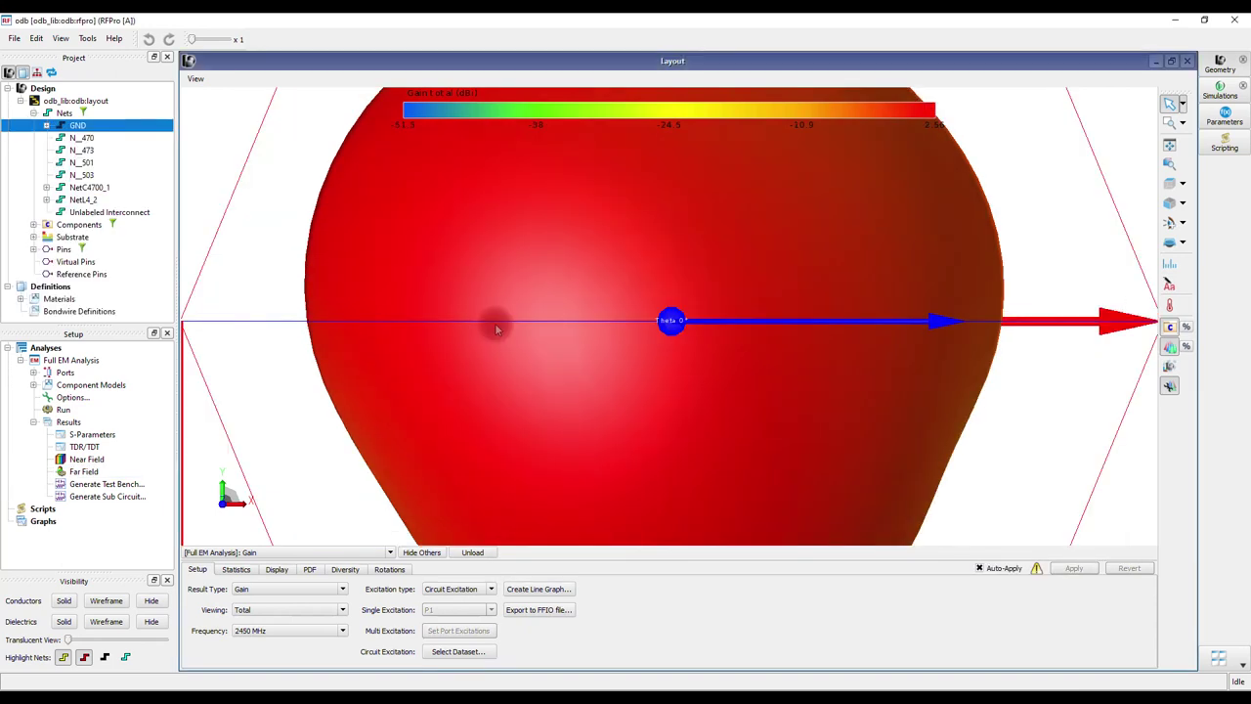
- Zoom and orbit the 3D gain pattern, then show the power and efficiency statistics
scroll(504, 294, down, 5)
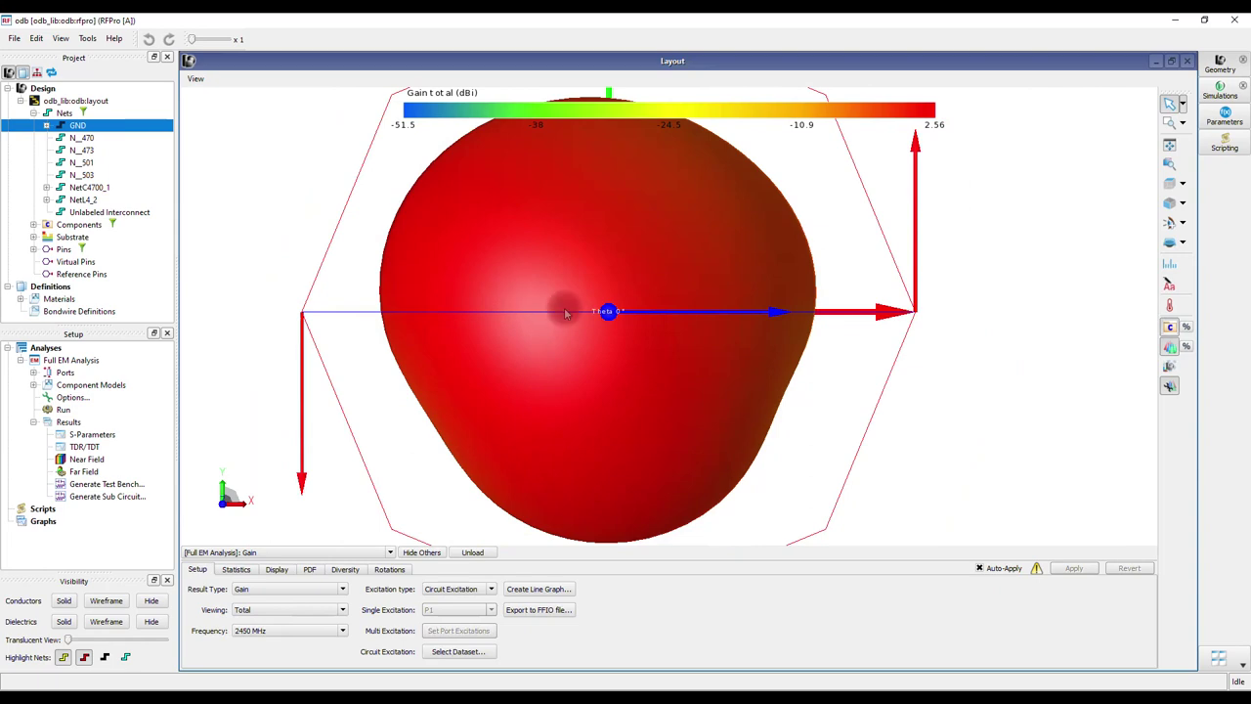
scroll(684, 356, down, 3)
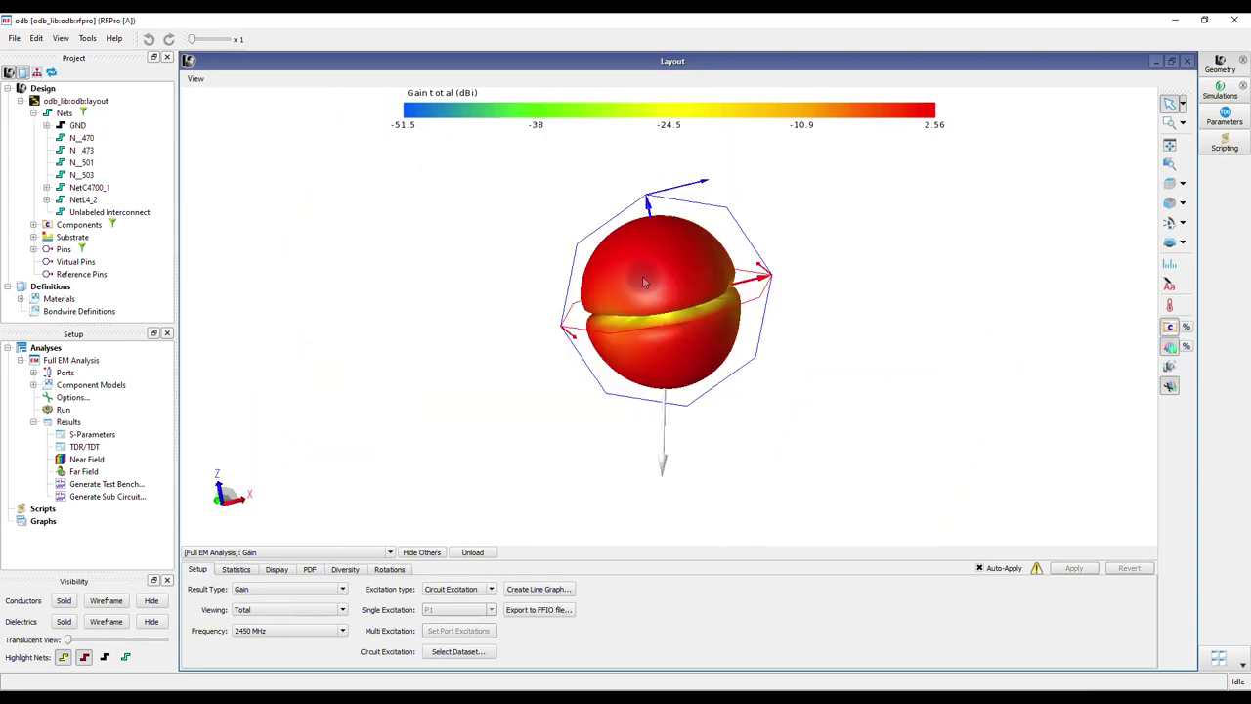
drag(684, 356, 547, 293)
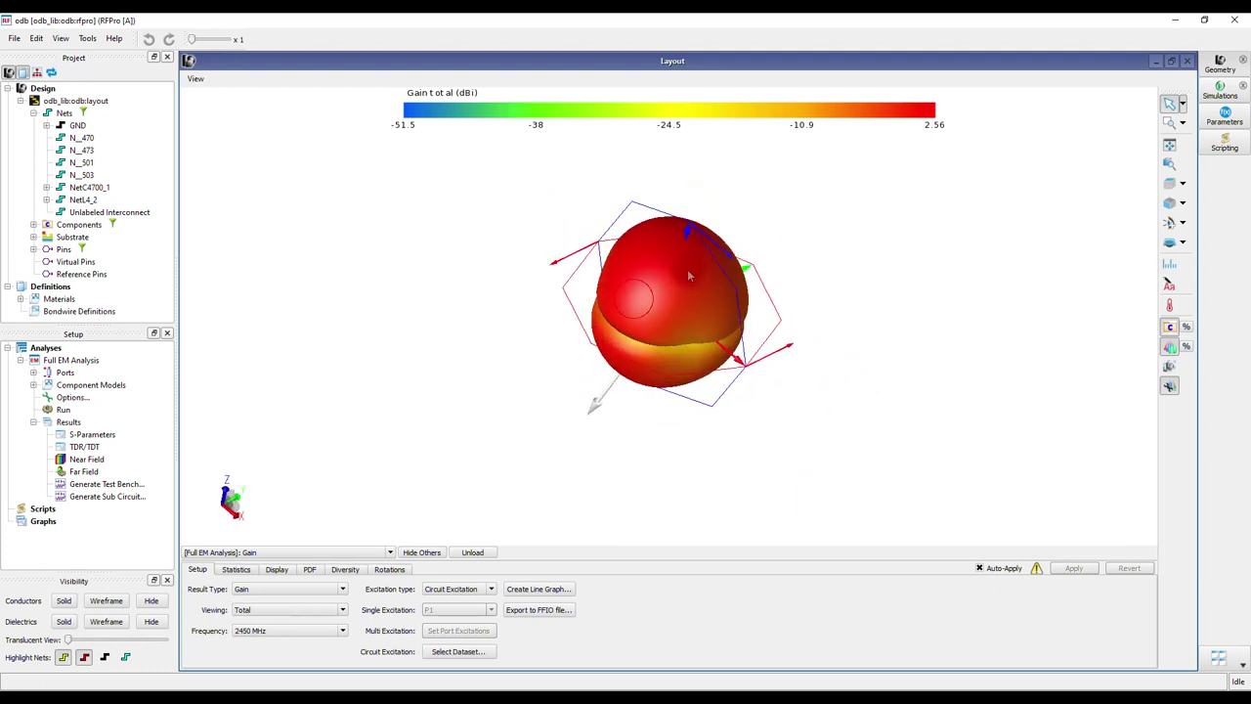
click(235, 569)
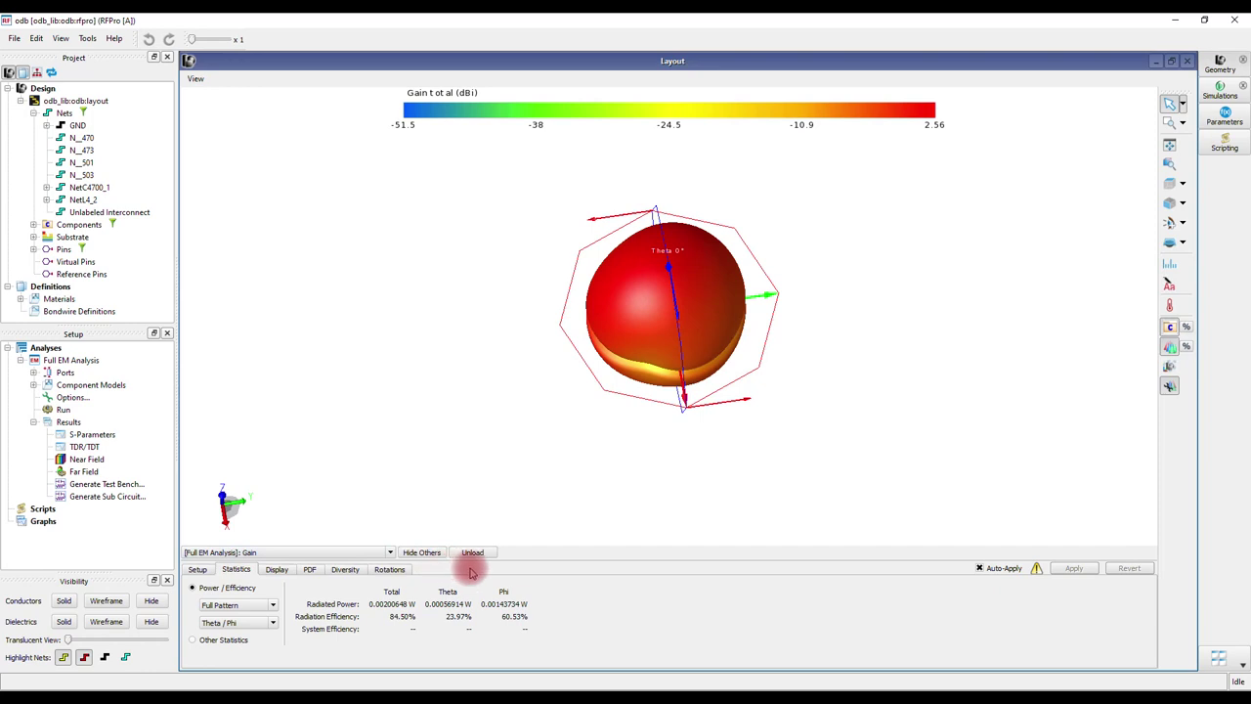